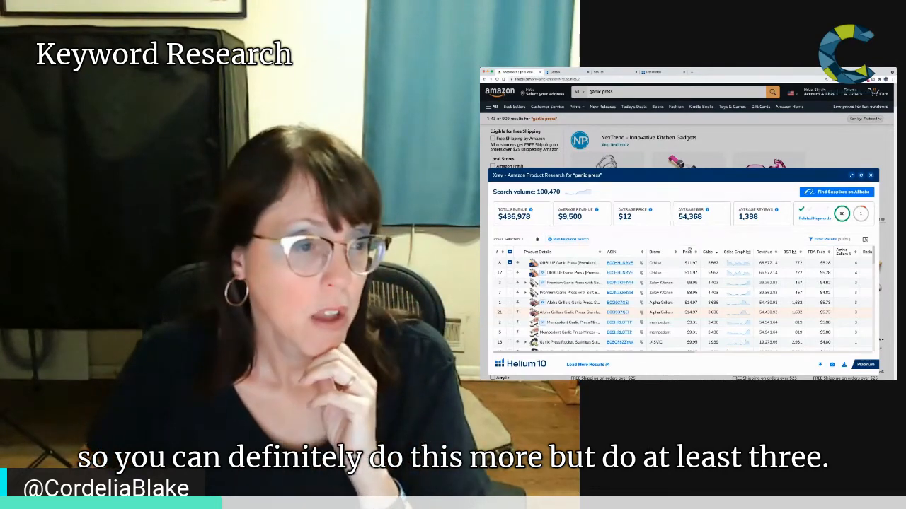
Copy the ORBLUE garlic press's ASIN B00HHLNRVE from the Xray results and get its keywords in Cerebro in place of the previous ASIN.
{"action": "left_click_drag", "start_coordinate": [634, 263], "coordinate": [607, 263]}
{"action": "key", "text": "ctrl+c"}
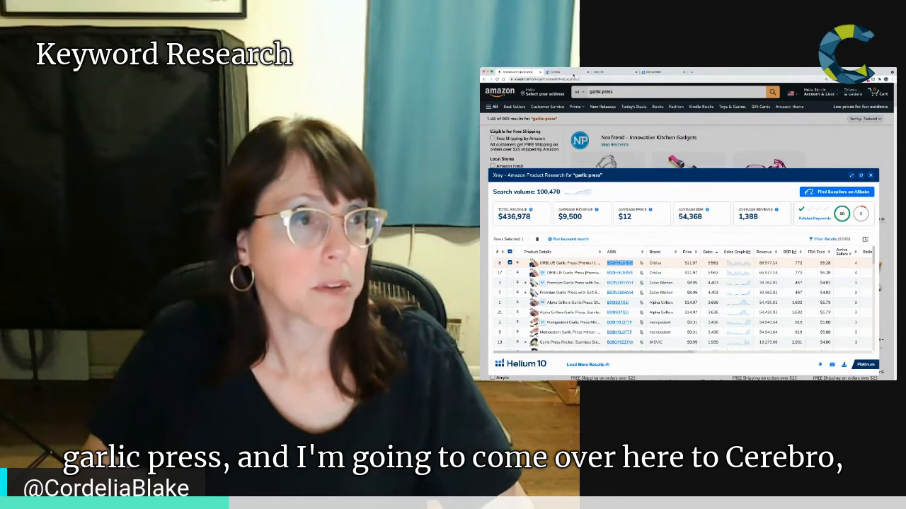
{"action": "left_click", "coordinate": [573, 74]}
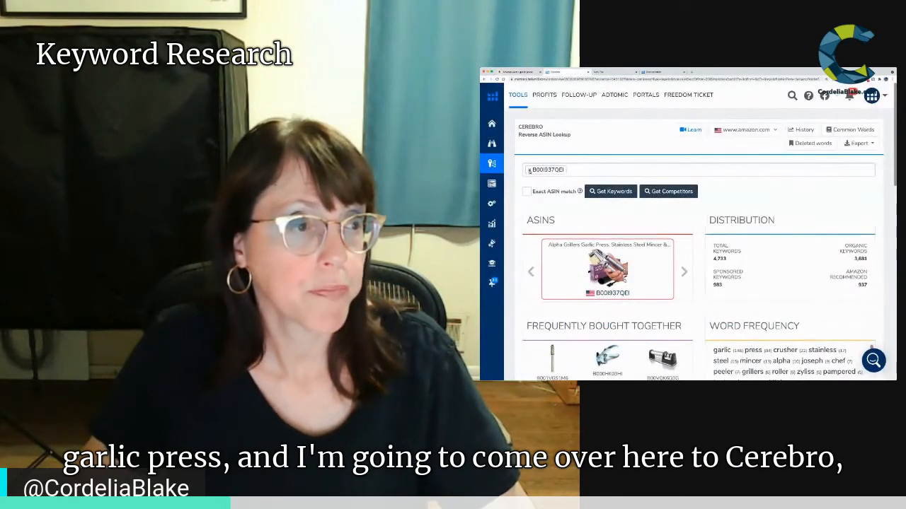
{"action": "left_click", "coordinate": [530, 171]}
{"action": "key", "text": "ctrl+v"}
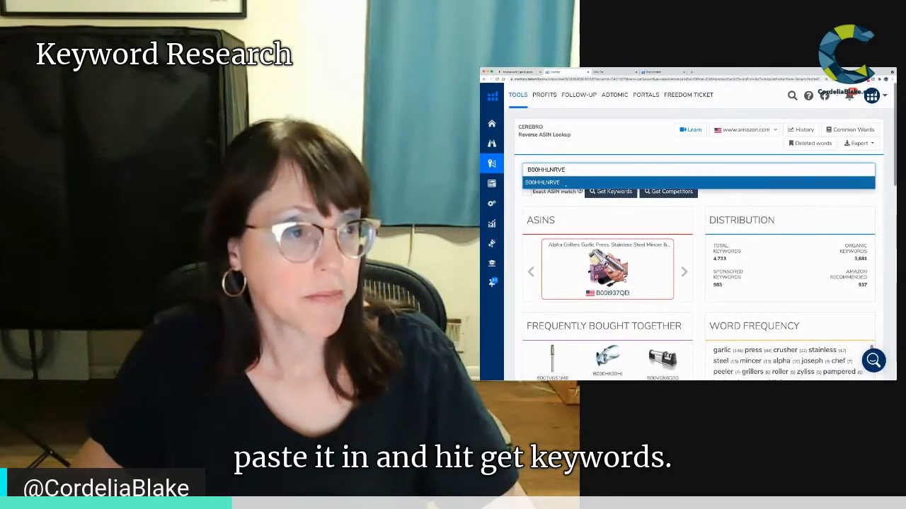
{"action": "left_click", "coordinate": [564, 183]}
{"action": "left_click", "coordinate": [610, 192]}
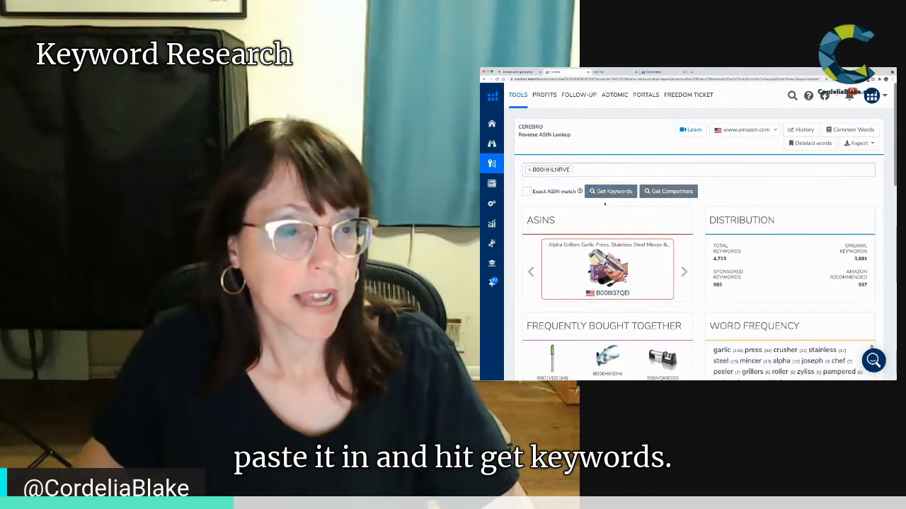
{"action": "left_click", "coordinate": [685, 276]}
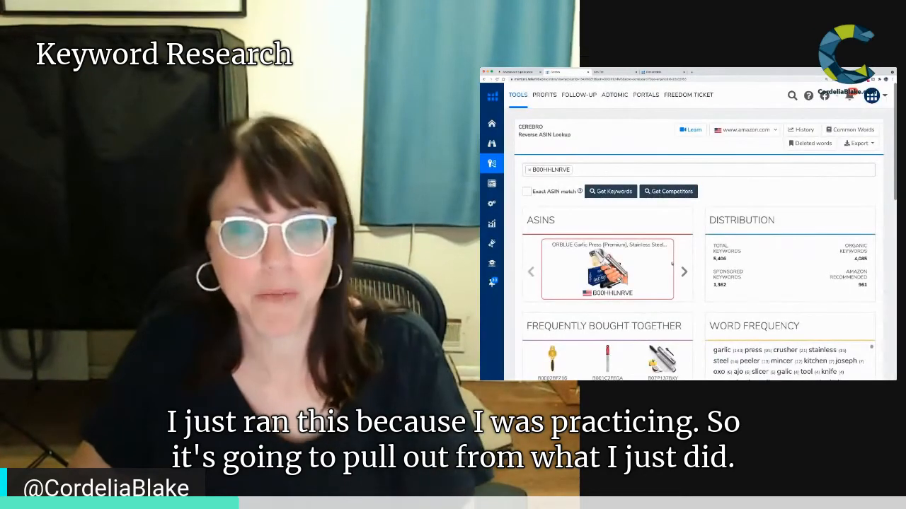
Apply the keyword filters with minimum search volume 200, organic rank 1 to 20, minimum word count 2 and only Organic match type.
{"action": "scroll", "coordinate": [665, 264], "scroll_direction": "down", "scroll_amount": 1}
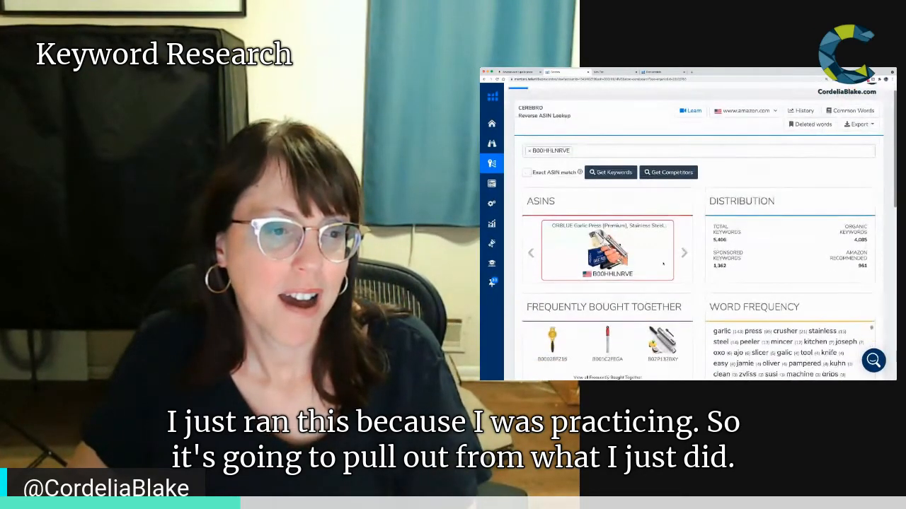
{"action": "scroll", "coordinate": [663, 264], "scroll_direction": "down", "scroll_amount": 3}
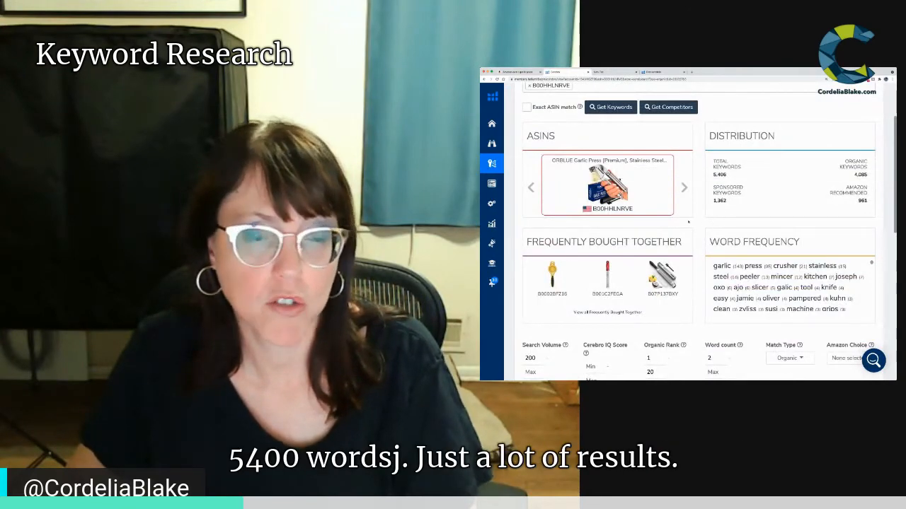
{"action": "scroll", "coordinate": [688, 221], "scroll_direction": "down", "scroll_amount": 1}
{"action": "scroll", "coordinate": [688, 222], "scroll_direction": "down", "scroll_amount": 1}
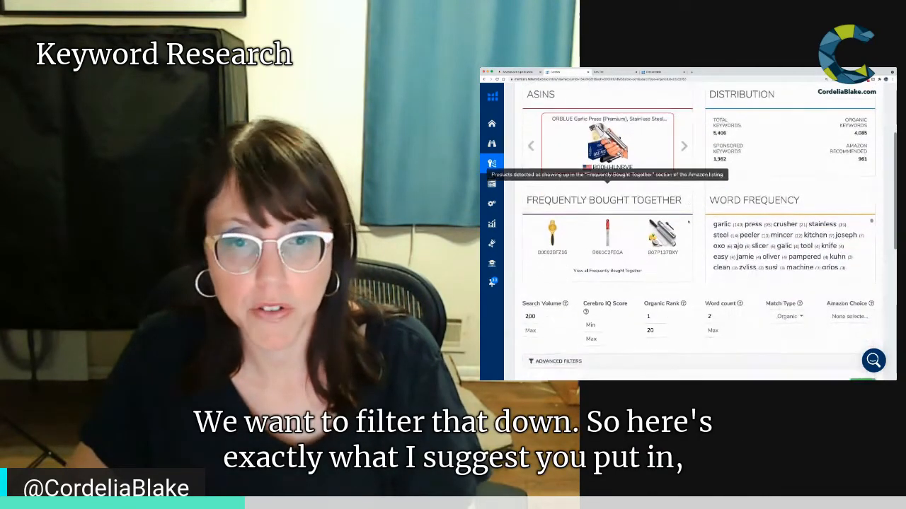
{"action": "scroll", "coordinate": [687, 222], "scroll_direction": "down", "scroll_amount": 1}
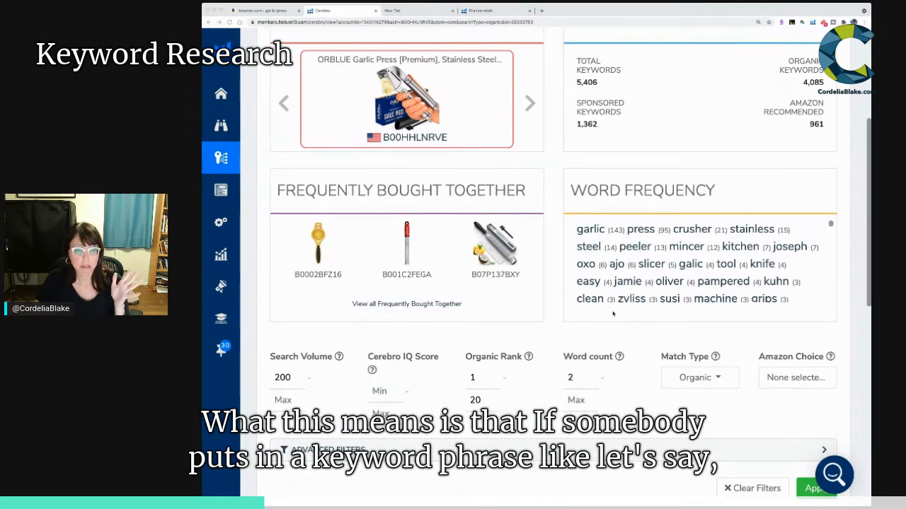
{"action": "scroll", "coordinate": [612, 313], "scroll_direction": "down", "scroll_amount": 3}
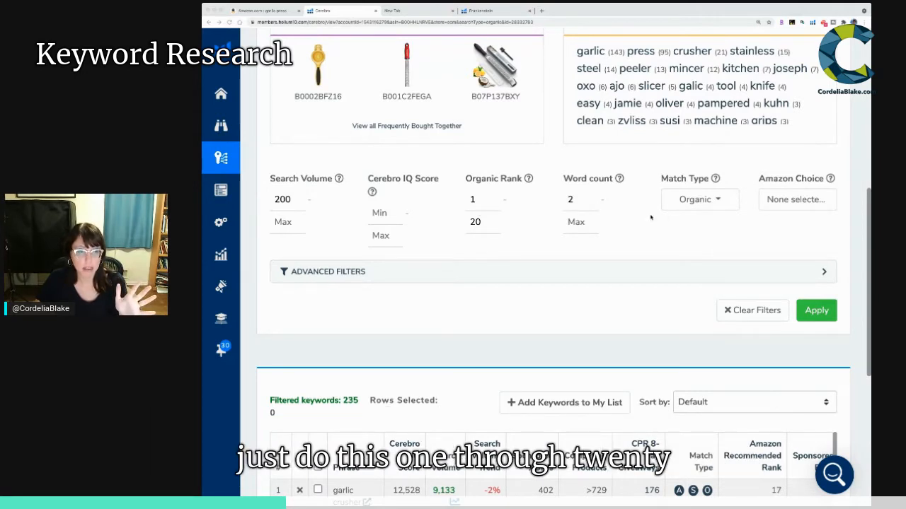
{"action": "left_click", "coordinate": [719, 203]}
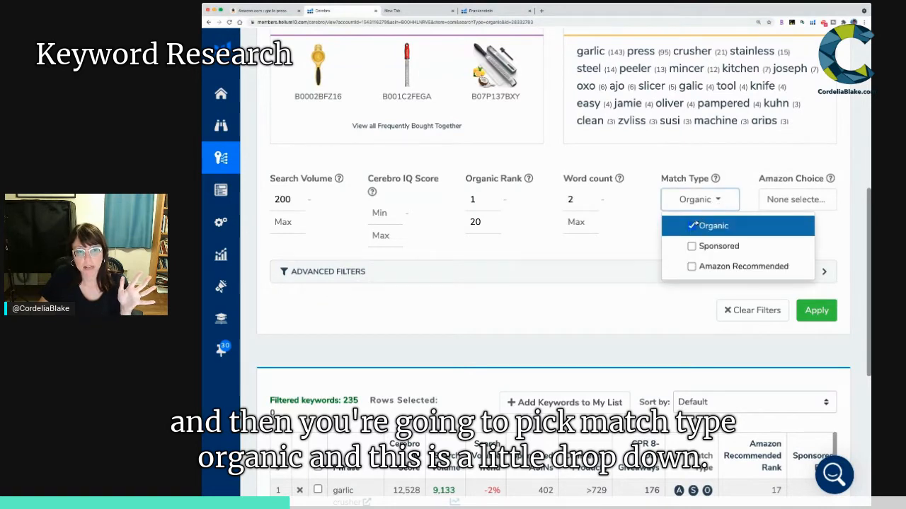
{"action": "left_click", "coordinate": [637, 239]}
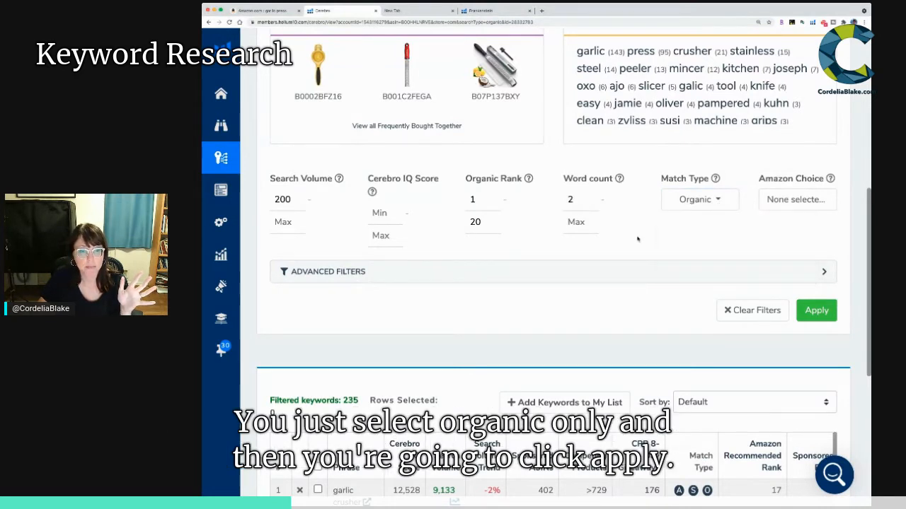
{"action": "left_click", "coordinate": [801, 310]}
{"action": "scroll", "coordinate": [720, 327], "scroll_direction": "down", "scroll_amount": 3}
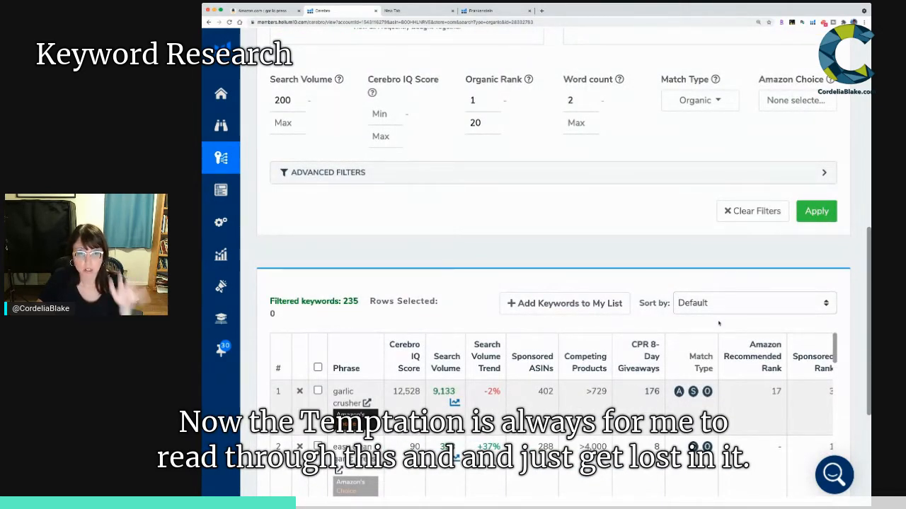
Export the filtered Cerebro keywords for the ORBLUE garlic press to Frankenstein.
{"action": "scroll", "coordinate": [704, 301], "scroll_direction": "up", "scroll_amount": 3}
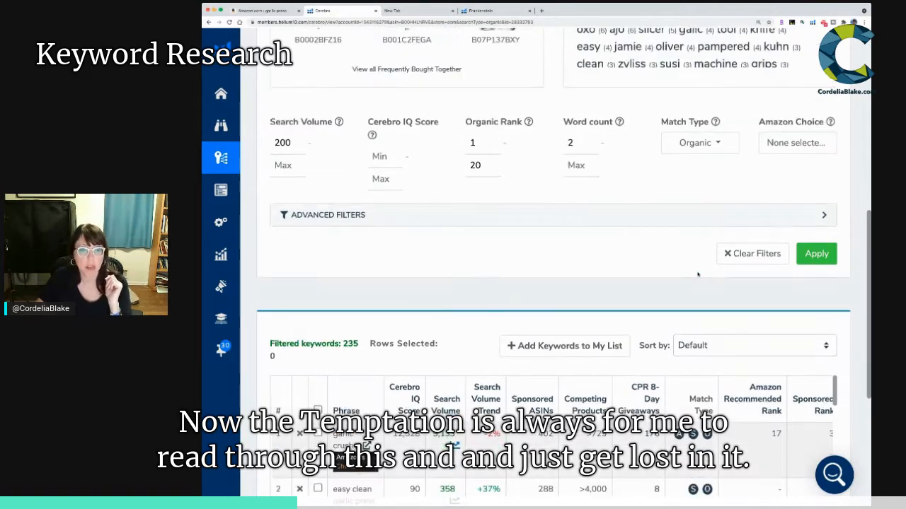
{"action": "scroll", "coordinate": [697, 275], "scroll_direction": "up", "scroll_amount": 4}
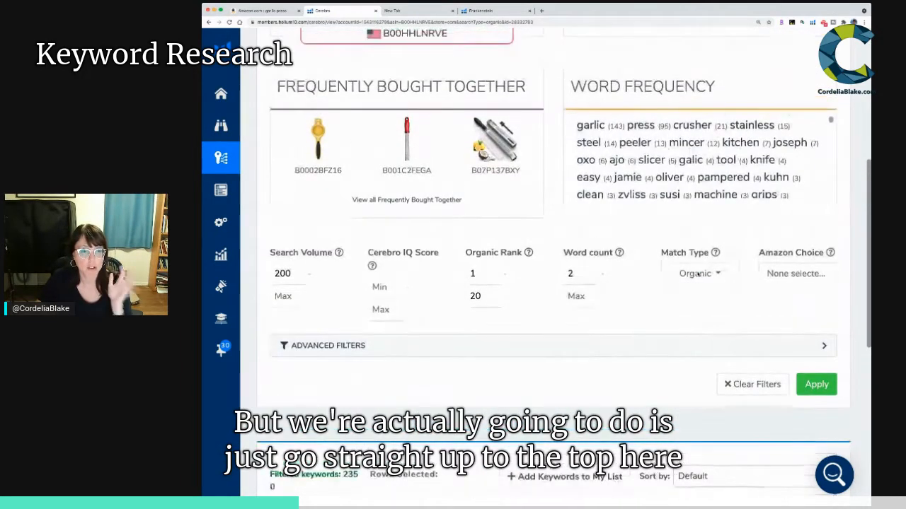
{"action": "scroll", "coordinate": [697, 275], "scroll_direction": "up", "scroll_amount": 8}
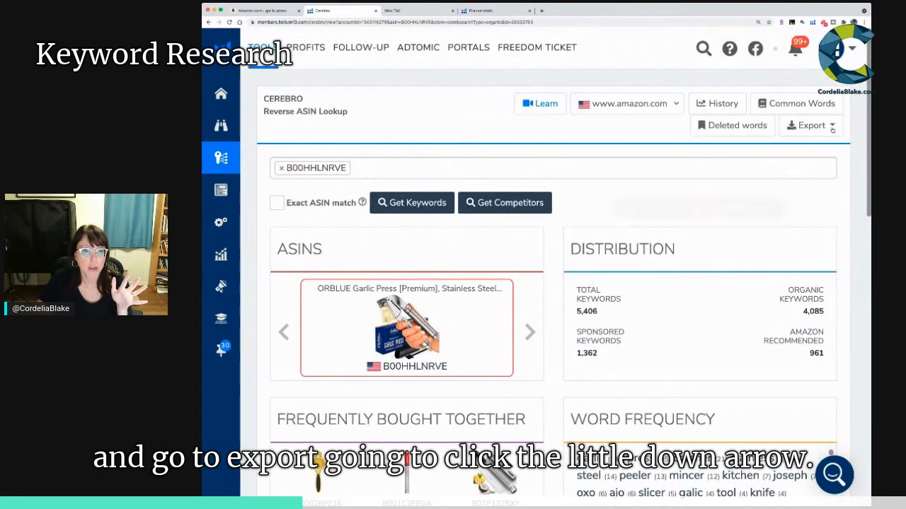
{"action": "left_click", "coordinate": [833, 125]}
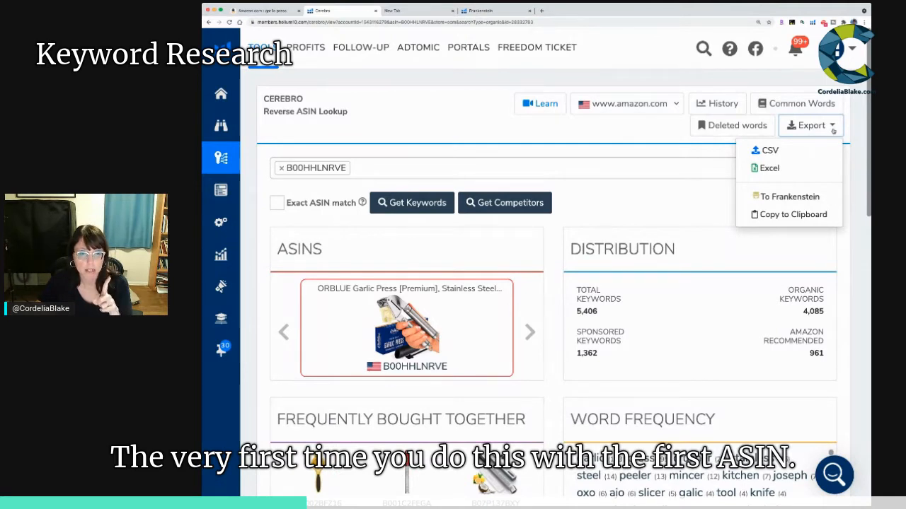
{"action": "left_click", "coordinate": [797, 199]}
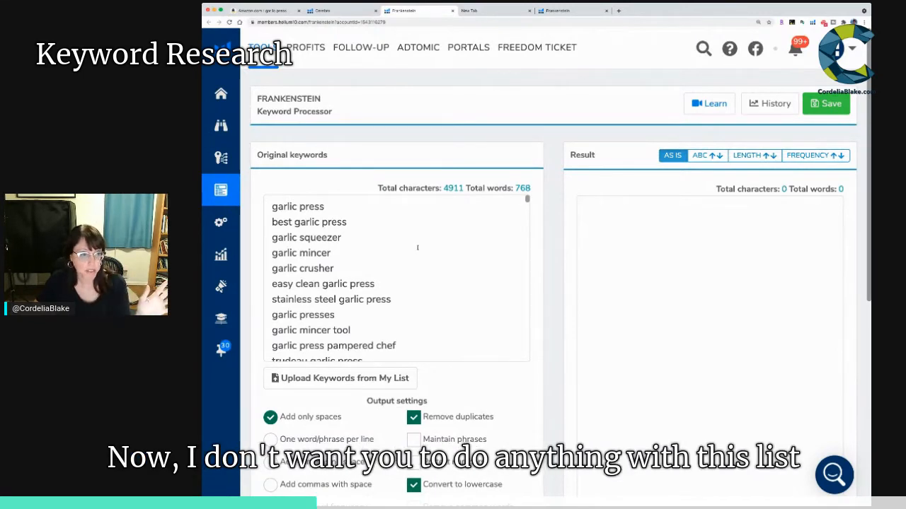
Add an empty line after the last entry of the original keywords list in Frankenstein.
{"action": "left_click_drag", "start_coordinate": [527, 199], "coordinate": [527, 357]}
{"action": "left_click", "coordinate": [386, 349]}
{"action": "key", "text": "Return"}
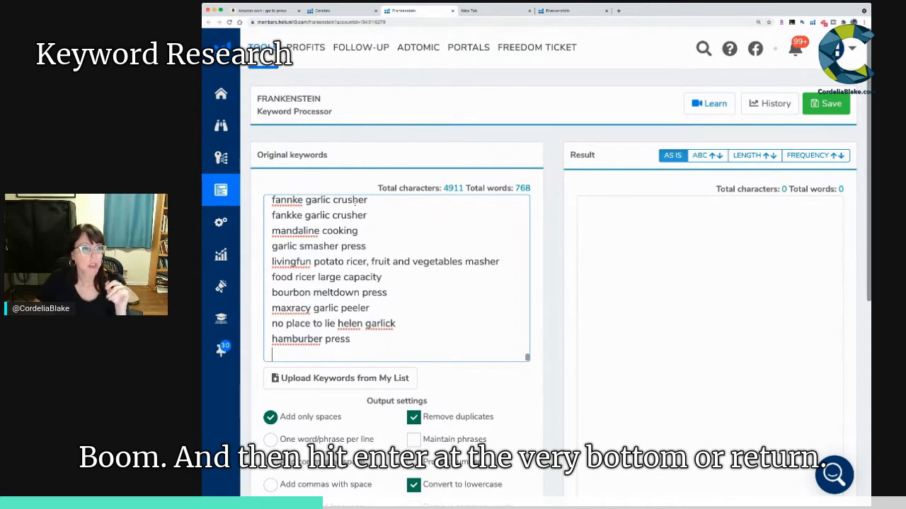
Copy the Zulay Kitchen garlic press's ASIN B07N7KFHVH from the Xray results and clear the previous ASIN from the Cerebro lookup.
{"action": "left_click", "coordinate": [280, 11]}
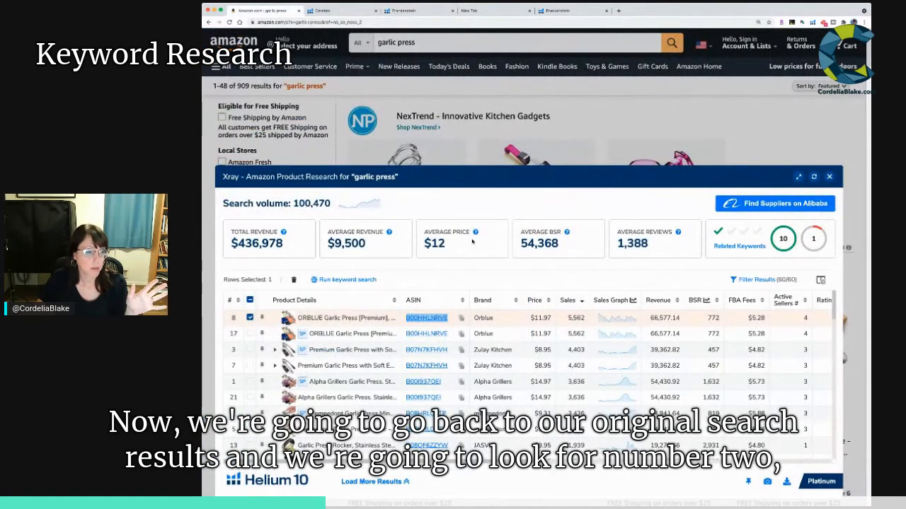
{"action": "left_click_drag", "start_coordinate": [451, 363], "coordinate": [399, 365]}
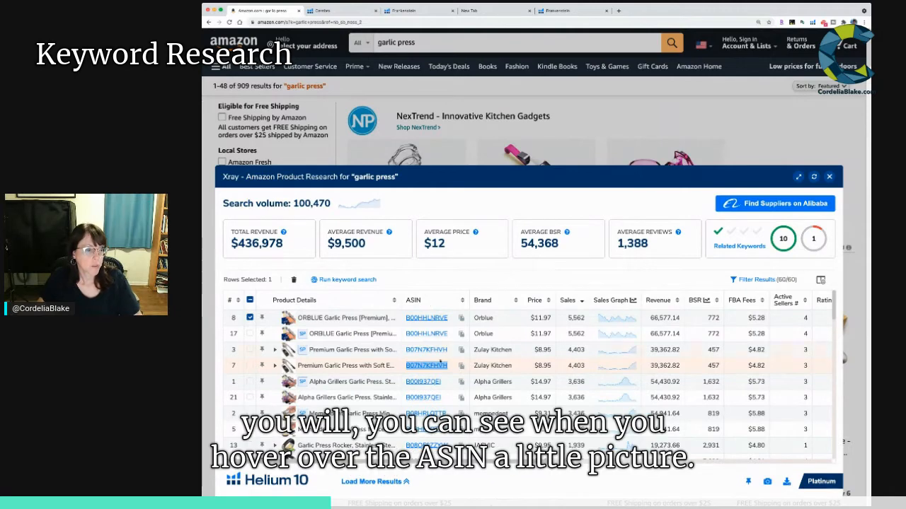
{"action": "mouse_move", "coordinate": [429, 370]}
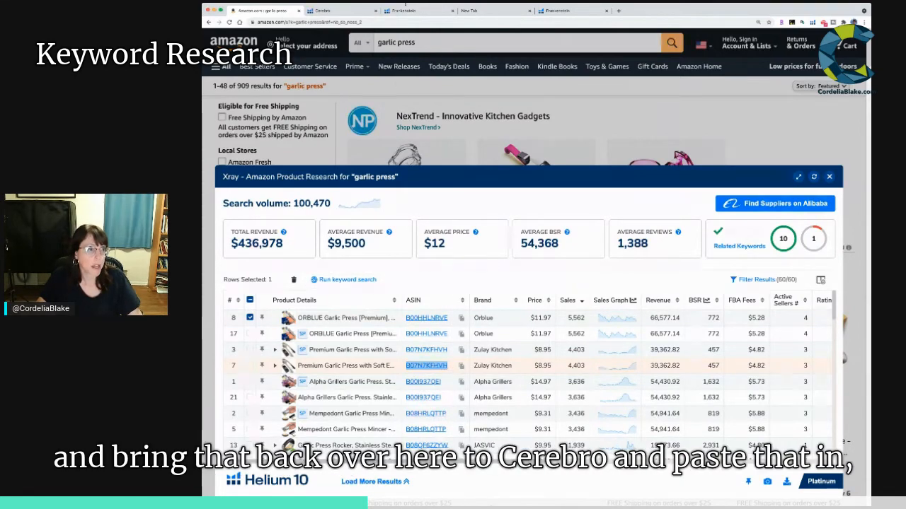
{"action": "left_click", "coordinate": [343, 11]}
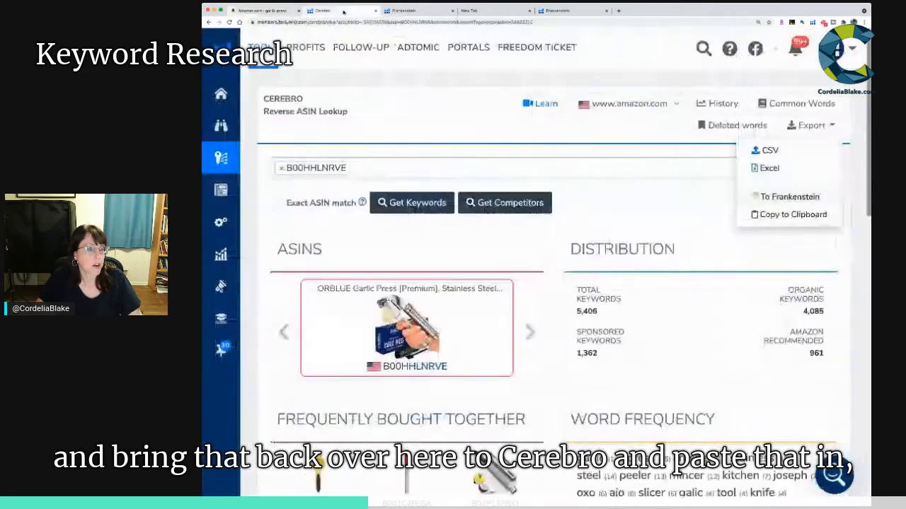
{"action": "left_click", "coordinate": [281, 167]}
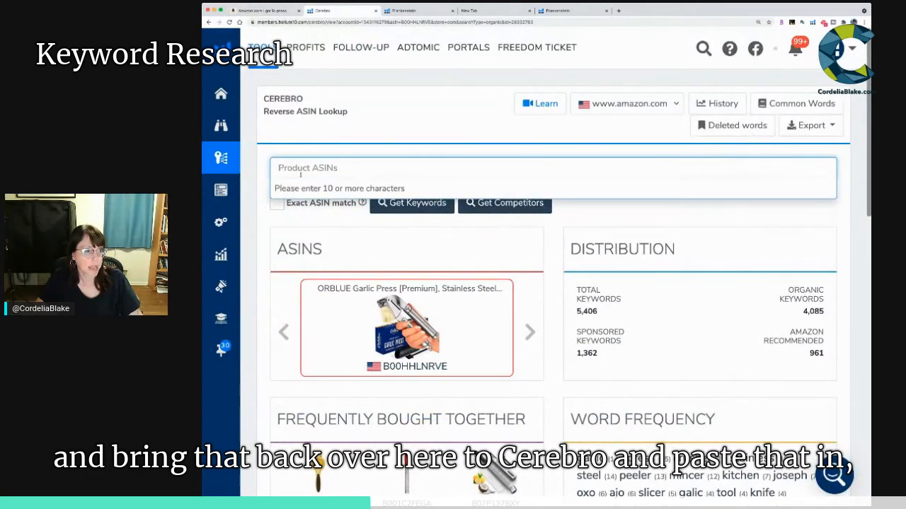
{"action": "key", "text": "ctrl+v"}
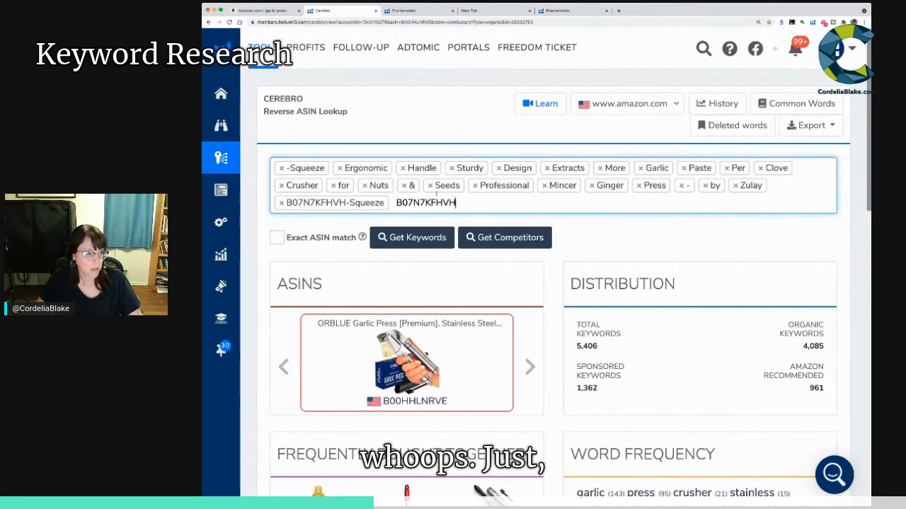
{"action": "key", "text": "ctrl+a"}
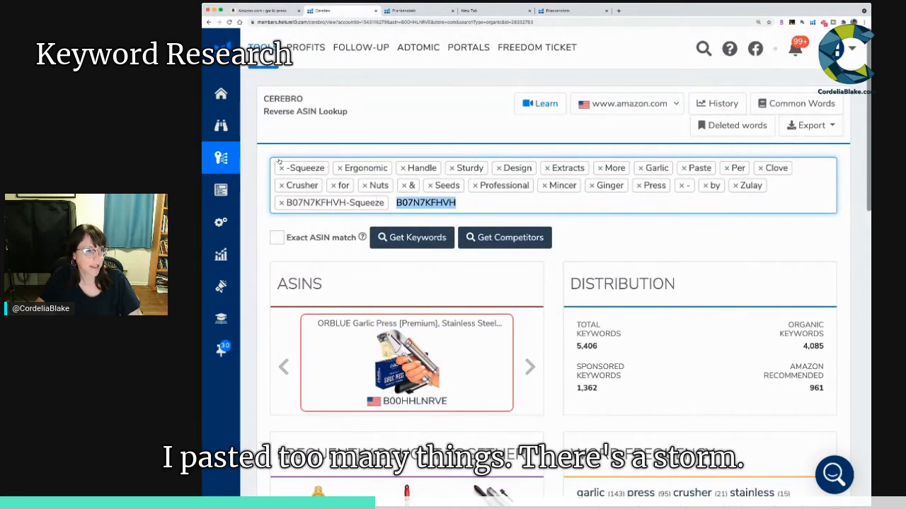
{"action": "key", "text": "BackSpace"}
{"action": "key", "text": "BackSpace"}
{"action": "key", "text": "BackSpace"}
{"action": "key", "text": "BackSpace"}
{"action": "key", "text": "BackSpace"}
{"action": "key", "text": "BackSpace"}
{"action": "key", "text": "BackSpace"}
{"action": "key", "text": "BackSpace"}
{"action": "key", "text": "BackSpace"}
{"action": "key", "text": "BackSpace"}
{"action": "key", "text": "BackSpace"}
{"action": "key", "text": "BackSpace"}
{"action": "key", "text": "BackSpace"}
{"action": "key", "text": "BackSpace"}
{"action": "key", "text": "BackSpace"}
{"action": "key", "text": "BackSpace"}
{"action": "key", "text": "BackSpace"}
{"action": "key", "text": "BackSpace"}
{"action": "key", "text": "BackSpace"}
{"action": "key", "text": "BackSpace"}
{"action": "key", "text": "BackSpace"}
{"action": "key", "text": "BackSpace"}
{"action": "key", "text": "BackSpace"}
{"action": "key", "text": "BackSpace"}
{"action": "key", "text": "BackSpace"}
{"action": "key", "text": "BackSpace"}
{"action": "key", "text": "BackSpace"}
{"action": "key", "text": "BackSpace"}
{"action": "key", "text": "BackSpace"}
{"action": "key", "text": "BackSpace"}
{"action": "key", "text": "BackSpace"}
{"action": "key", "text": "BackSpace"}
{"action": "key", "text": "BackSpace"}
{"action": "key", "text": "BackSpace"}
{"action": "key", "text": "BackSpace"}
{"action": "key", "text": "BackSpace"}
{"action": "key", "text": "BackSpace"}
{"action": "key", "text": "BackSpace"}
{"action": "key", "text": "BackSpace"}
{"action": "key", "text": "BackSpace"}
{"action": "key", "text": "BackSpace"}
{"action": "key", "text": "BackSpace"}
{"action": "key", "text": "BackSpace"}
{"action": "key", "text": "BackSpace"}
{"action": "key", "text": "BackSpace"}
{"action": "key", "text": "BackSpace"}
{"action": "key", "text": "BackSpace"}
{"action": "key", "text": "BackSpace"}
{"action": "key", "text": "BackSpace"}
{"action": "key", "text": "BackSpace"}
{"action": "key", "text": "BackSpace"}
{"action": "key", "text": "BackSpace"}
{"action": "key", "text": "BackSpace"}
{"action": "key", "text": "BackSpace"}
{"action": "key", "text": "BackSpace"}
{"action": "key", "text": "BackSpace"}
{"action": "key", "text": "BackSpace"}
{"action": "key", "text": "BackSpace"}
{"action": "key", "text": "BackSpace"}
{"action": "key", "text": "BackSpace"}
{"action": "key", "text": "BackSpace"}
{"action": "key", "text": "BackSpace"}
{"action": "key", "text": "BackSpace"}
{"action": "key", "text": "BackSpace"}
{"action": "key", "text": "BackSpace"}
{"action": "key", "text": "BackSpace"}
{"action": "key", "text": "BackSpace"}
{"action": "key", "text": "BackSpace"}
{"action": "key", "text": "BackSpace"}
{"action": "key", "text": "BackSpace"}
{"action": "key", "text": "BackSpace"}
{"action": "key", "text": "BackSpace"}
{"action": "key", "text": "BackSpace"}
{"action": "key", "text": "BackSpace"}
{"action": "key", "text": "BackSpace"}
{"action": "key", "text": "BackSpace"}
{"action": "key", "text": "BackSpace"}
{"action": "key", "text": "BackSpace"}
{"action": "key", "text": "BackSpace"}
{"action": "key", "text": "BackSpace"}
{"action": "key", "text": "BackSpace"}
{"action": "key", "text": "BackSpace"}
{"action": "key", "text": "BackSpace"}
{"action": "key", "text": "BackSpace"}
{"action": "key", "text": "BackSpace"}
{"action": "key", "text": "BackSpace"}
{"action": "key", "text": "BackSpace"}
{"action": "key", "text": "BackSpace"}
{"action": "key", "text": "BackSpace"}
{"action": "key", "text": "BackSpace"}
{"action": "key", "text": "BackSpace"}
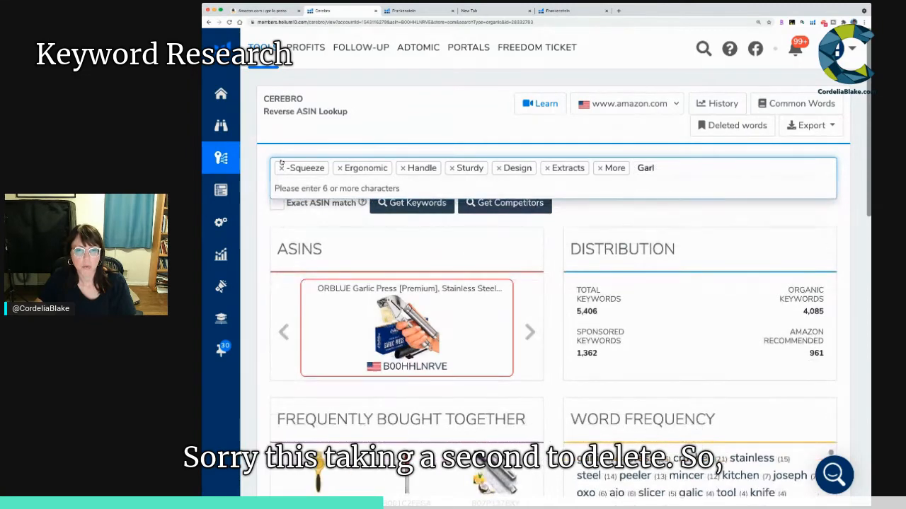
{"action": "key", "text": "BackSpace"}
{"action": "key", "text": "BackSpace"}
{"action": "key", "text": "BackSpace"}
{"action": "key", "text": "BackSpace"}
{"action": "key", "text": "BackSpace"}
{"action": "key", "text": "BackSpace"}
{"action": "key", "text": "BackSpace"}
{"action": "key", "text": "BackSpace"}
{"action": "key", "text": "BackSpace"}
{"action": "key", "text": "BackSpace"}
{"action": "key", "text": "BackSpace"}
{"action": "key", "text": "BackSpace"}
{"action": "key", "text": "BackSpace"}
{"action": "key", "text": "BackSpace"}
{"action": "key", "text": "BackSpace"}
{"action": "key", "text": "BackSpace"}
{"action": "key", "text": "BackSpace"}
{"action": "key", "text": "BackSpace"}
{"action": "key", "text": "BackSpace"}
{"action": "key", "text": "BackSpace"}
{"action": "key", "text": "BackSpace"}
{"action": "key", "text": "BackSpace"}
{"action": "key", "text": "BackSpace"}
{"action": "key", "text": "BackSpace"}
{"action": "key", "text": "BackSpace"}
{"action": "key", "text": "BackSpace"}
{"action": "key", "text": "BackSpace"}
{"action": "key", "text": "BackSpace"}
{"action": "key", "text": "BackSpace"}
{"action": "key", "text": "BackSpace"}
{"action": "key", "text": "BackSpace"}
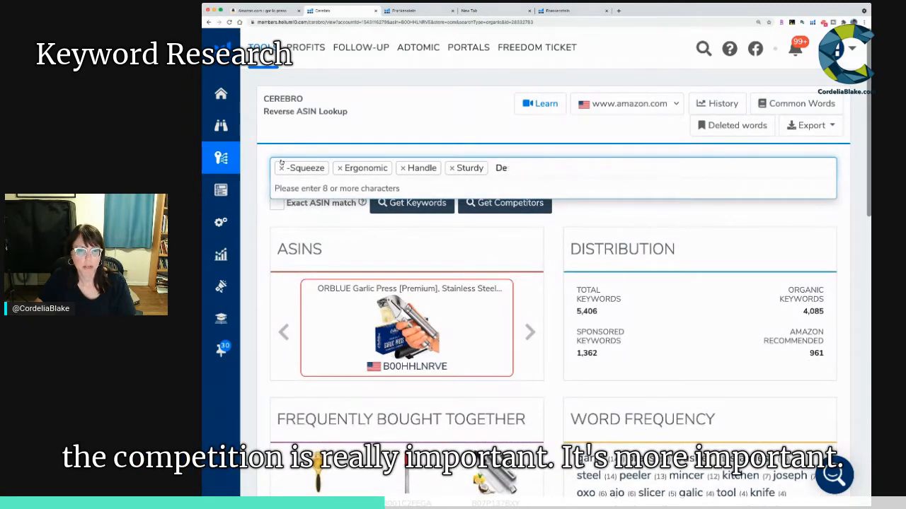
{"action": "key", "text": "BackSpace"}
{"action": "key", "text": "BackSpace"}
{"action": "key", "text": "BackSpace"}
{"action": "key", "text": "BackSpace"}
{"action": "key", "text": "BackSpace"}
{"action": "key", "text": "BackSpace"}
{"action": "key", "text": "BackSpace"}
{"action": "key", "text": "BackSpace"}
{"action": "key", "text": "BackSpace"}
{"action": "key", "text": "BackSpace"}
{"action": "key", "text": "BackSpace"}
{"action": "key", "text": "BackSpace"}
{"action": "key", "text": "BackSpace"}
{"action": "key", "text": "BackSpace"}
{"action": "key", "text": "BackSpace"}
{"action": "key", "text": "BackSpace"}
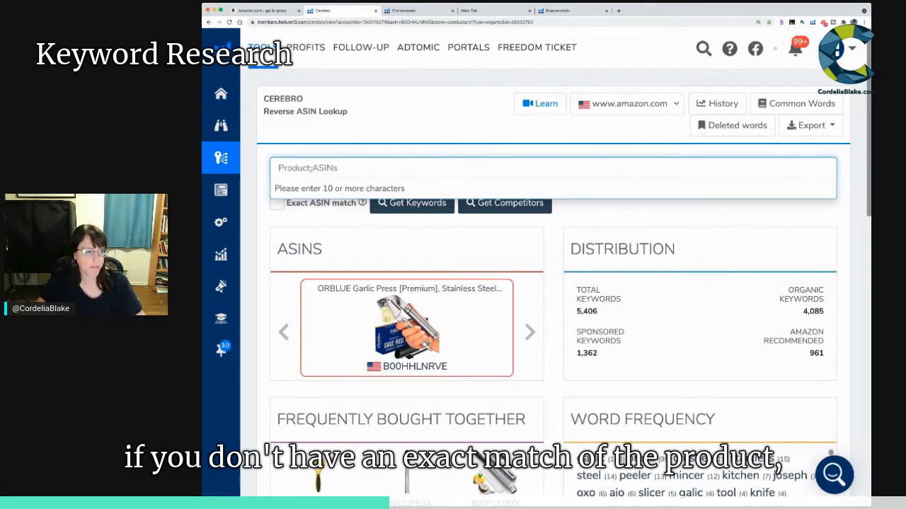
{"action": "type", "text": "-Squeeze Ergonomic Handle Sturdy Design Extracts More Garlic Paste Per Clove Crusher for Nuts & Seeds Professional Mincer Ginger Press - by Zulay B07N7KFHVH"}
{"action": "key", "text": "BackSpace"}
{"action": "key", "text": "BackSpace"}
{"action": "key", "text": "BackSpace"}
{"action": "key", "text": "BackSpace"}
{"action": "key", "text": "BackSpace"}
{"action": "key", "text": "BackSpace"}
{"action": "key", "text": "BackSpace"}
{"action": "key", "text": "BackSpace"}
{"action": "key", "text": "BackSpace"}
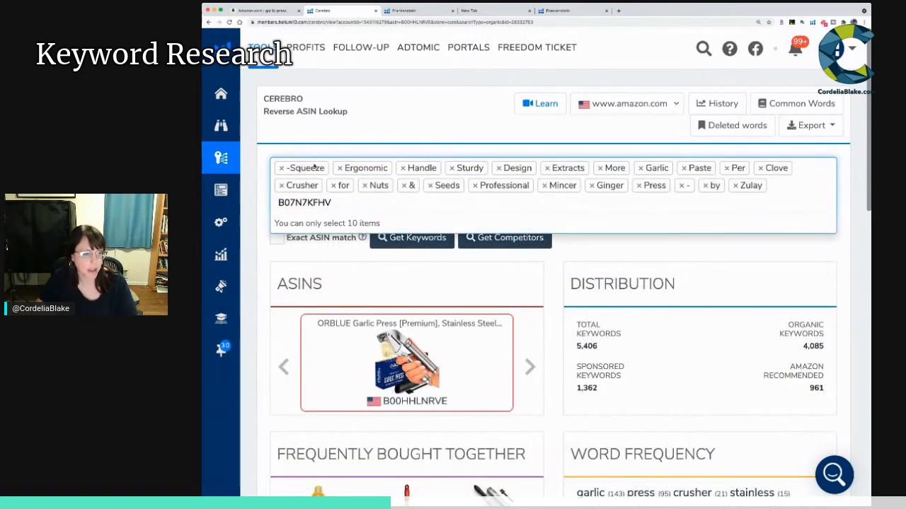
{"action": "key", "text": "BackSpace"}
{"action": "key", "text": "BackSpace"}
{"action": "key", "text": "BackSpace"}
{"action": "key", "text": "BackSpace"}
{"action": "key", "text": "BackSpace"}
{"action": "key", "text": "BackSpace"}
{"action": "key", "text": "BackSpace"}
{"action": "key", "text": "BackSpace"}
{"action": "key", "text": "BackSpace"}
{"action": "key", "text": "BackSpace"}
{"action": "key", "text": "BackSpace"}
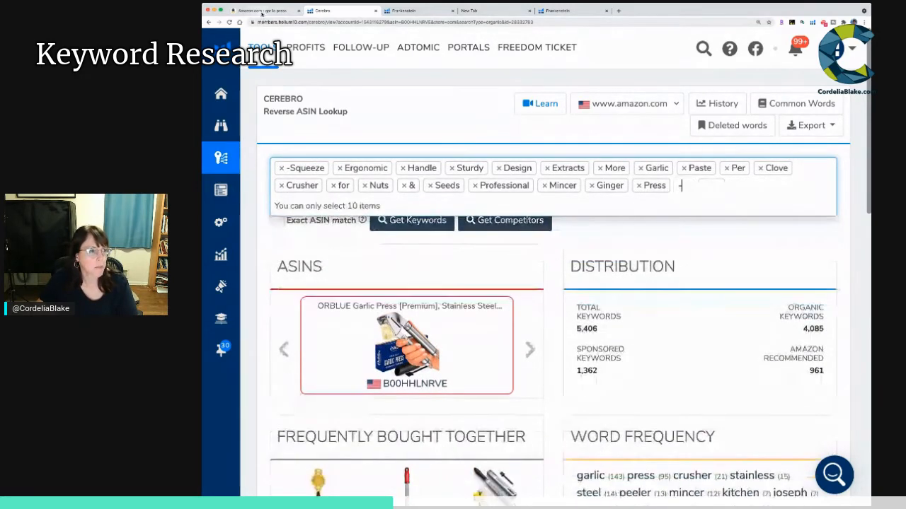
Copy only the Zulay Kitchen garlic press's ASIN B07N7KFHVH from the Xray results on the Amazon page.
{"action": "left_click", "coordinate": [262, 11]}
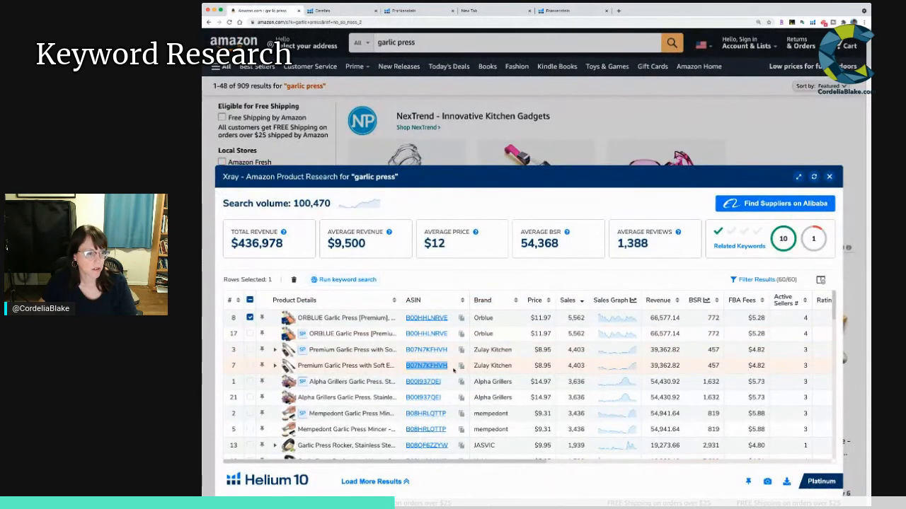
{"action": "left_click", "coordinate": [453, 367]}
{"action": "left_click_drag", "start_coordinate": [451, 366], "coordinate": [407, 365]}
{"action": "key", "text": "super+c"}
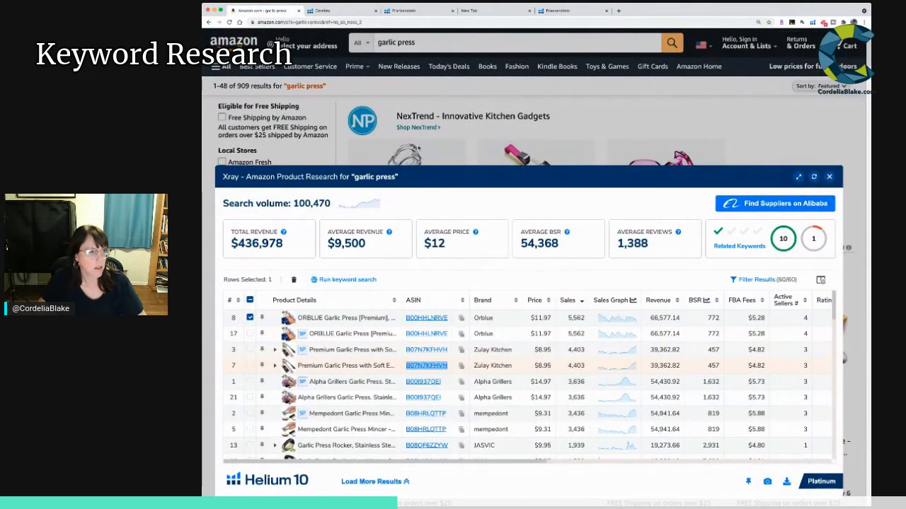
Clear all the stray product-title words from the Cerebro ASIN lookup.
{"action": "left_click", "coordinate": [322, 10]}
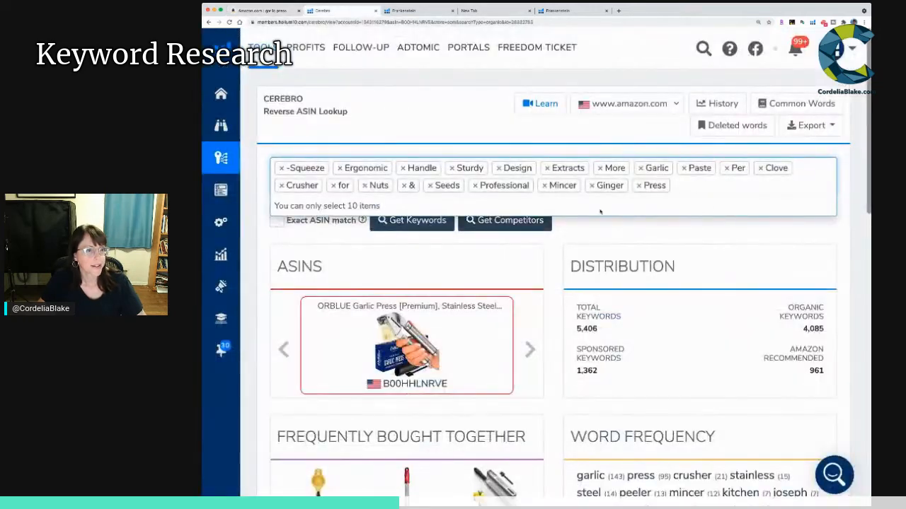
{"action": "key", "text": "BackSpace"}
{"action": "key", "text": "BackSpace"}
{"action": "key", "text": "BackSpace"}
{"action": "key", "text": "BackSpace"}
{"action": "key", "text": "BackSpace"}
{"action": "key", "text": "BackSpace"}
{"action": "key", "text": "BackSpace"}
{"action": "key", "text": "BackSpace"}
{"action": "key", "text": "BackSpace"}
{"action": "key", "text": "BackSpace"}
{"action": "key", "text": "BackSpace"}
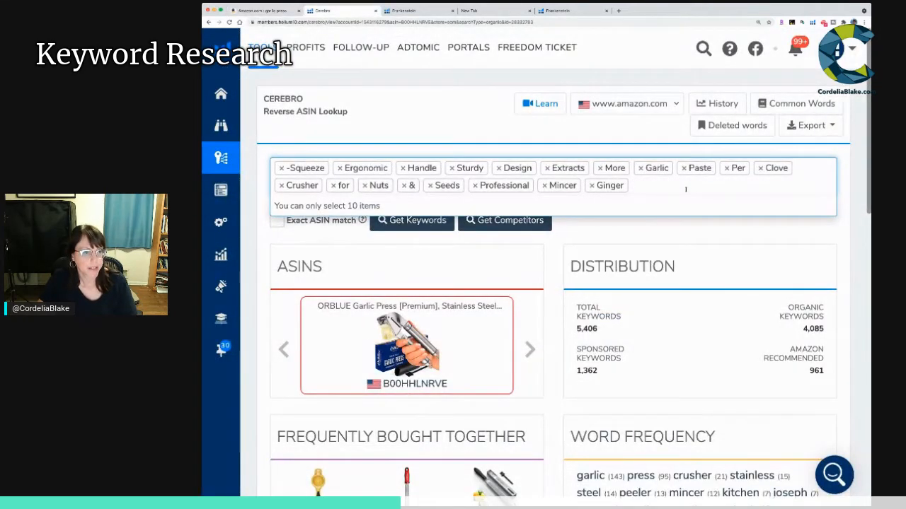
{"action": "key", "text": "BackSpace"}
{"action": "key", "text": "BackSpace"}
{"action": "key", "text": "BackSpace"}
{"action": "key", "text": "BackSpace"}
{"action": "key", "text": "BackSpace"}
{"action": "key", "text": "BackSpace"}
{"action": "key", "text": "BackSpace"}
{"action": "key", "text": "BackSpace"}
{"action": "key", "text": "BackSpace"}
{"action": "key", "text": "BackSpace"}
{"action": "key", "text": "BackSpace"}
{"action": "key", "text": "BackSpace"}
{"action": "key", "text": "BackSpace"}
{"action": "key", "text": "BackSpace"}
{"action": "key", "text": "BackSpace"}
{"action": "key", "text": "BackSpace"}
{"action": "key", "text": "BackSpace"}
{"action": "key", "text": "BackSpace"}
{"action": "key", "text": "BackSpace"}
{"action": "key", "text": "BackSpace"}
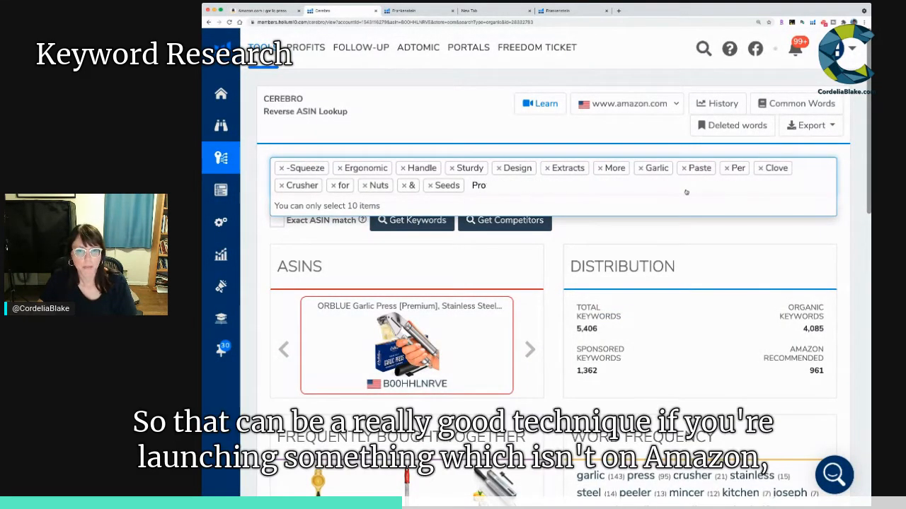
{"action": "key", "text": "BackSpace"}
{"action": "key", "text": "BackSpace"}
{"action": "key", "text": "BackSpace"}
{"action": "key", "text": "BackSpace"}
{"action": "key", "text": "BackSpace"}
{"action": "key", "text": "BackSpace"}
{"action": "key", "text": "BackSpace"}
{"action": "key", "text": "BackSpace"}
{"action": "key", "text": "BackSpace"}
{"action": "key", "text": "BackSpace"}
{"action": "key", "text": "BackSpace"}
{"action": "key", "text": "BackSpace"}
{"action": "key", "text": "BackSpace"}
{"action": "key", "text": "BackSpace"}
{"action": "key", "text": "BackSpace"}
{"action": "key", "text": "BackSpace"}
{"action": "key", "text": "BackSpace"}
{"action": "key", "text": "BackSpace"}
{"action": "key", "text": "BackSpace"}
{"action": "key", "text": "BackSpace"}
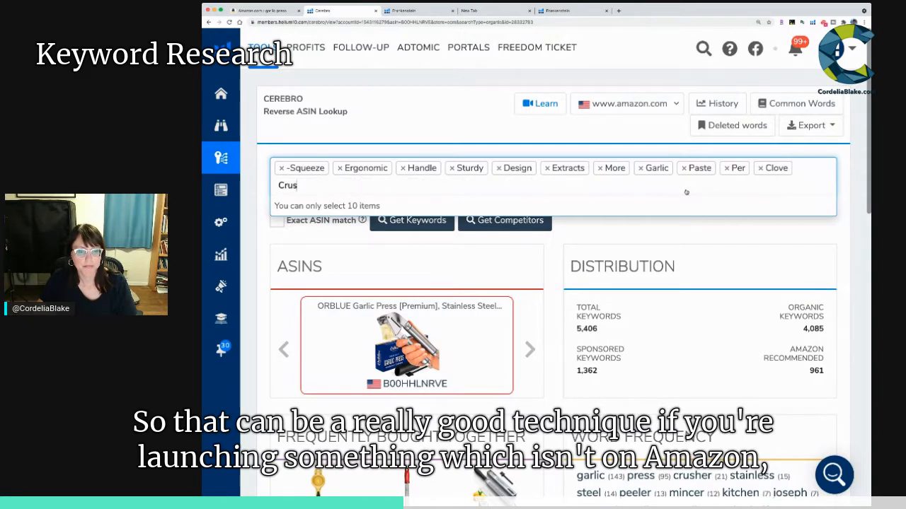
{"action": "key", "text": "BackSpace"}
{"action": "key", "text": "BackSpace"}
{"action": "key", "text": "BackSpace"}
{"action": "key", "text": "BackSpace"}
{"action": "key", "text": "BackSpace"}
{"action": "key", "text": "BackSpace"}
{"action": "key", "text": "BackSpace"}
{"action": "key", "text": "BackSpace"}
{"action": "key", "text": "BackSpace"}
{"action": "key", "text": "BackSpace"}
{"action": "key", "text": "BackSpace"}
{"action": "key", "text": "BackSpace"}
{"action": "key", "text": "BackSpace"}
{"action": "key", "text": "BackSpace"}
{"action": "key", "text": "BackSpace"}
{"action": "key", "text": "BackSpace"}
{"action": "key", "text": "BackSpace"}
{"action": "key", "text": "BackSpace"}
{"action": "key", "text": "BackSpace"}
{"action": "key", "text": "BackSpace"}
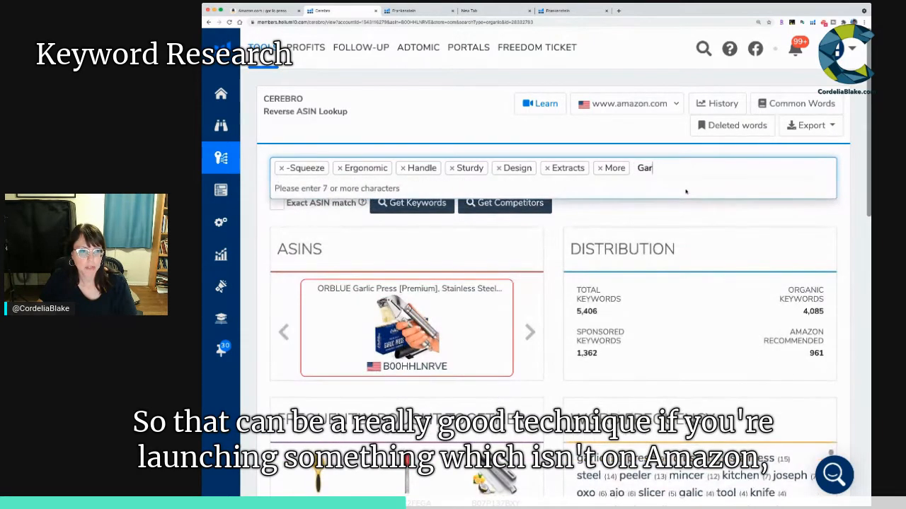
{"action": "key", "text": "BackSpace"}
{"action": "key", "text": "BackSpace"}
{"action": "key", "text": "BackSpace"}
{"action": "key", "text": "BackSpace"}
{"action": "key", "text": "BackSpace"}
{"action": "key", "text": "BackSpace"}
{"action": "key", "text": "BackSpace"}
{"action": "key", "text": "BackSpace"}
{"action": "key", "text": "BackSpace"}
{"action": "key", "text": "BackSpace"}
{"action": "key", "text": "BackSpace"}
{"action": "key", "text": "BackSpace"}
{"action": "key", "text": "BackSpace"}
{"action": "key", "text": "BackSpace"}
{"action": "key", "text": "BackSpace"}
{"action": "key", "text": "BackSpace"}
{"action": "key", "text": "BackSpace"}
{"action": "key", "text": "BackSpace"}
{"action": "key", "text": "BackSpace"}
{"action": "key", "text": "BackSpace"}
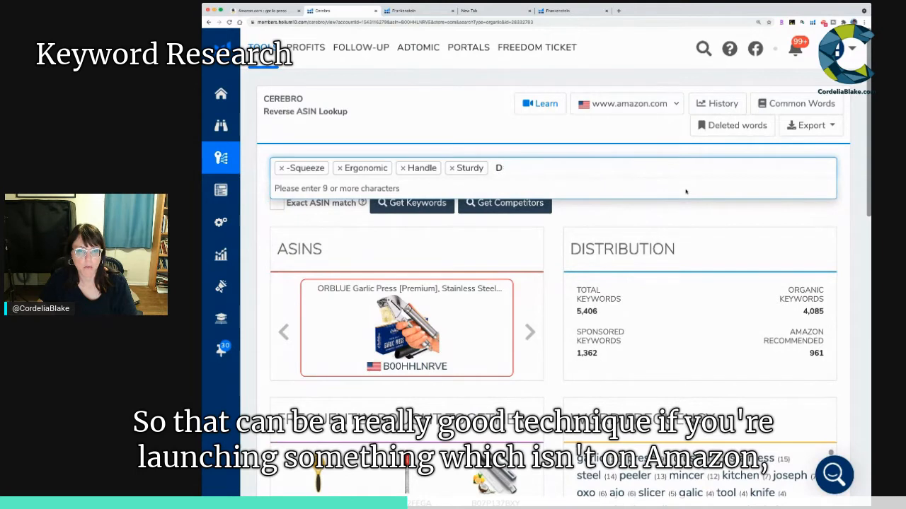
{"action": "key", "text": "BackSpace"}
{"action": "key", "text": "BackSpace"}
{"action": "key", "text": "BackSpace"}
{"action": "key", "text": "BackSpace"}
{"action": "key", "text": "BackSpace"}
{"action": "key", "text": "BackSpace"}
{"action": "key", "text": "BackSpace"}
{"action": "key", "text": "BackSpace"}
{"action": "key", "text": "BackSpace"}
{"action": "key", "text": "BackSpace"}
{"action": "key", "text": "BackSpace"}
{"action": "key", "text": "BackSpace"}
{"action": "key", "text": "BackSpace"}
{"action": "key", "text": "BackSpace"}
{"action": "key", "text": "BackSpace"}
{"action": "key", "text": "BackSpace"}
{"action": "key", "text": "BackSpace"}
{"action": "key", "text": "BackSpace"}
{"action": "key", "text": "BackSpace"}
{"action": "key", "text": "BackSpace"}
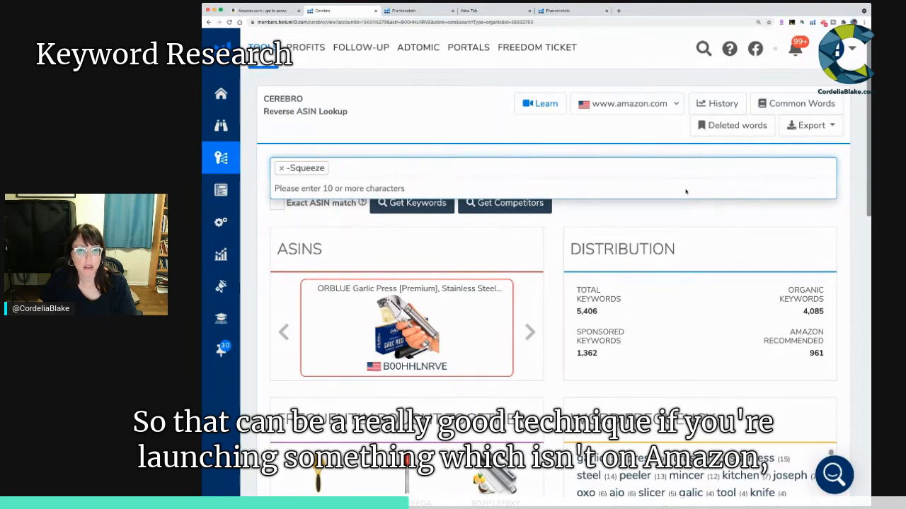
{"action": "key", "text": "BackSpace"}
{"action": "key", "text": "BackSpace"}
{"action": "key", "text": "BackSpace"}
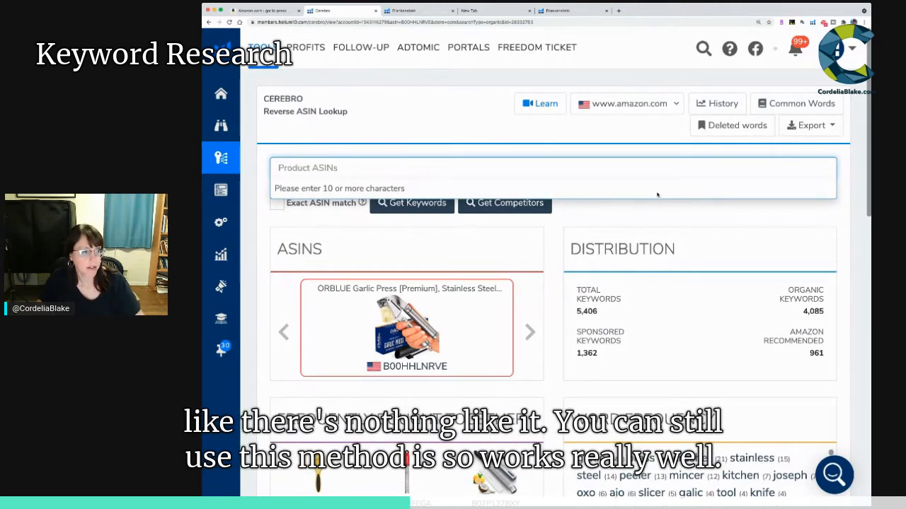
Get the Cerebro keywords for ASIN B07N7KFHVH, loading the earlier search from history.
{"action": "key", "text": "super+v"}
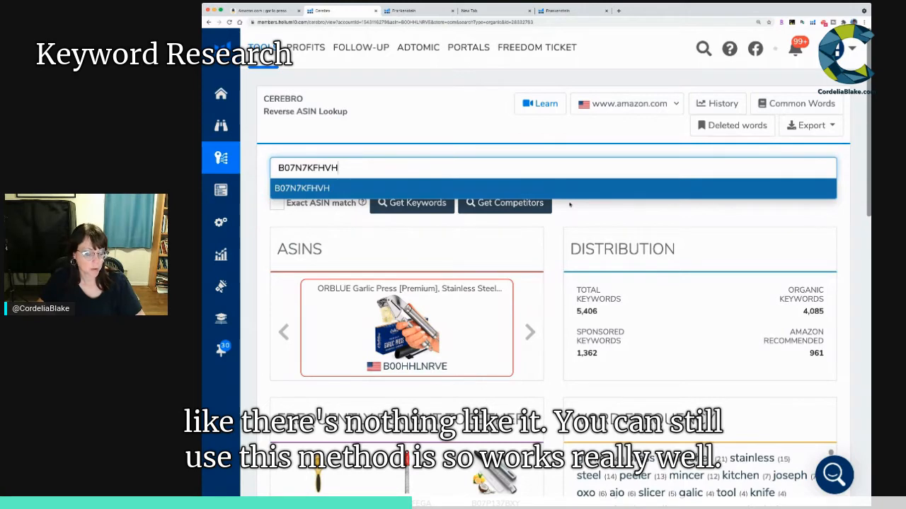
{"action": "key", "text": "Return"}
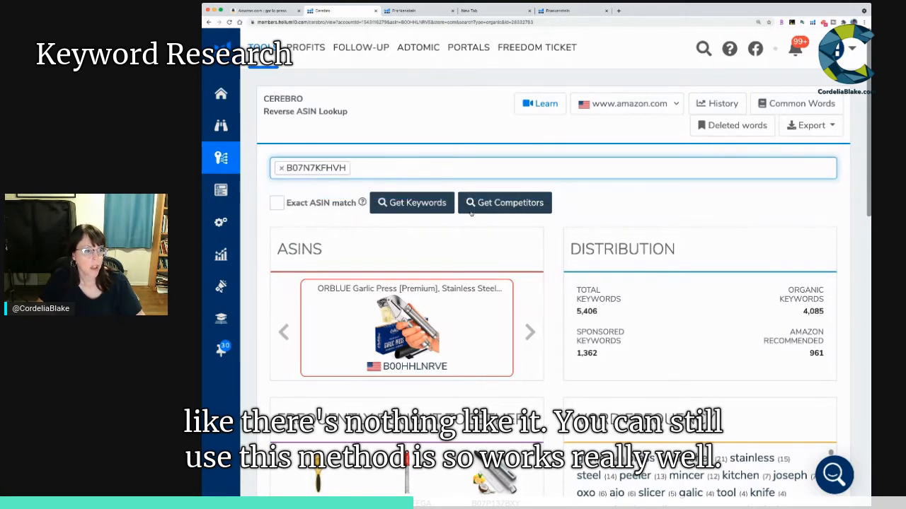
{"action": "left_click", "coordinate": [445, 208]}
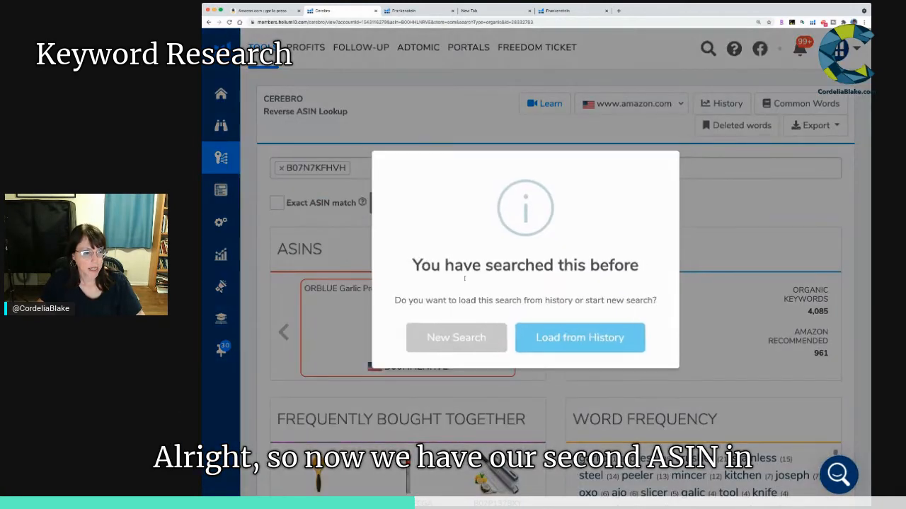
{"action": "left_click", "coordinate": [559, 339]}
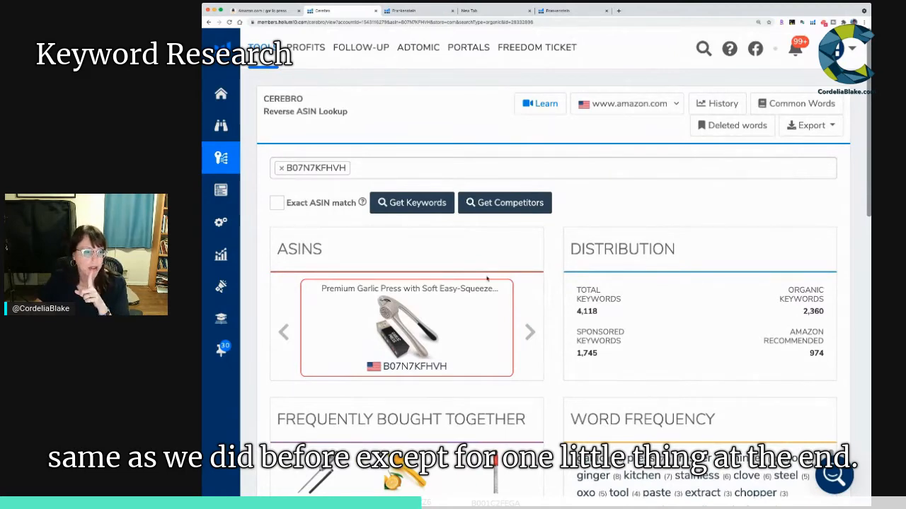
Export the filtered Cerebro keywords for the Zulay garlic press to the clipboard.
{"action": "scroll", "coordinate": [487, 278], "scroll_direction": "down", "scroll_amount": 3}
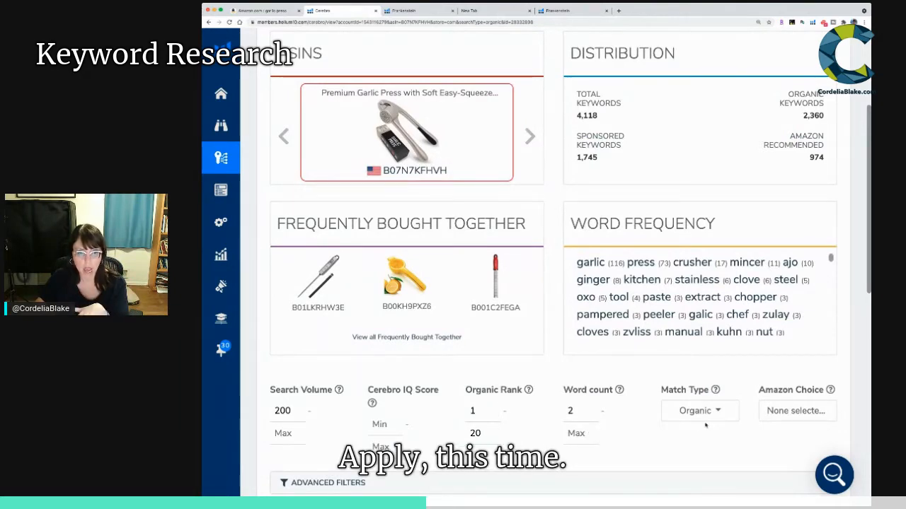
{"action": "scroll", "coordinate": [538, 283], "scroll_direction": "up", "scroll_amount": 3}
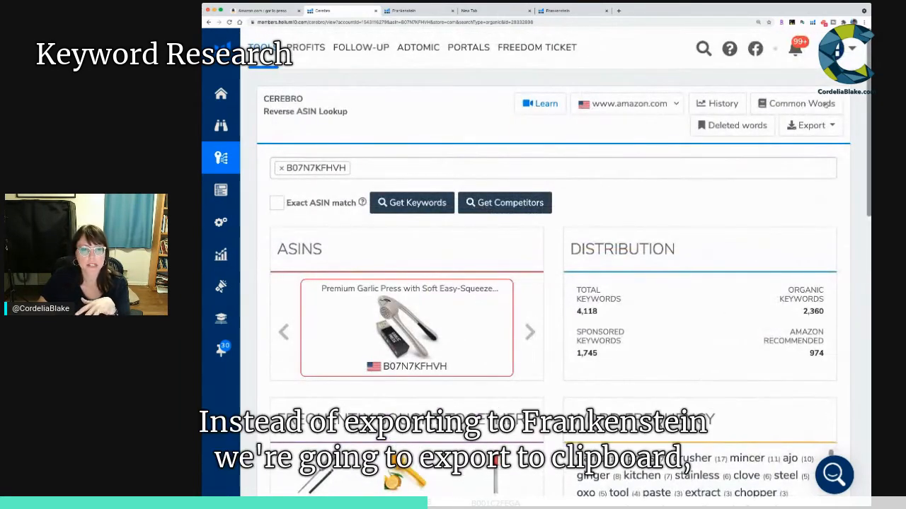
{"action": "left_click", "coordinate": [834, 126]}
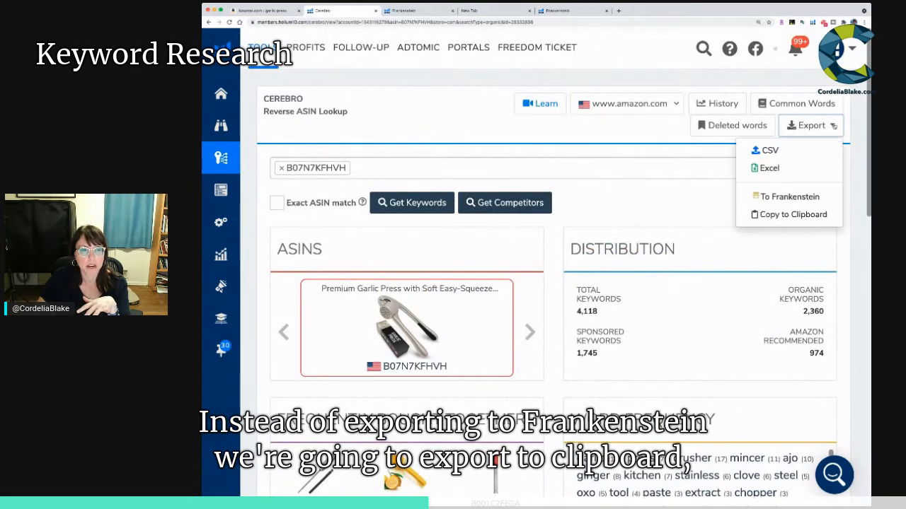
{"action": "left_click", "coordinate": [764, 215]}
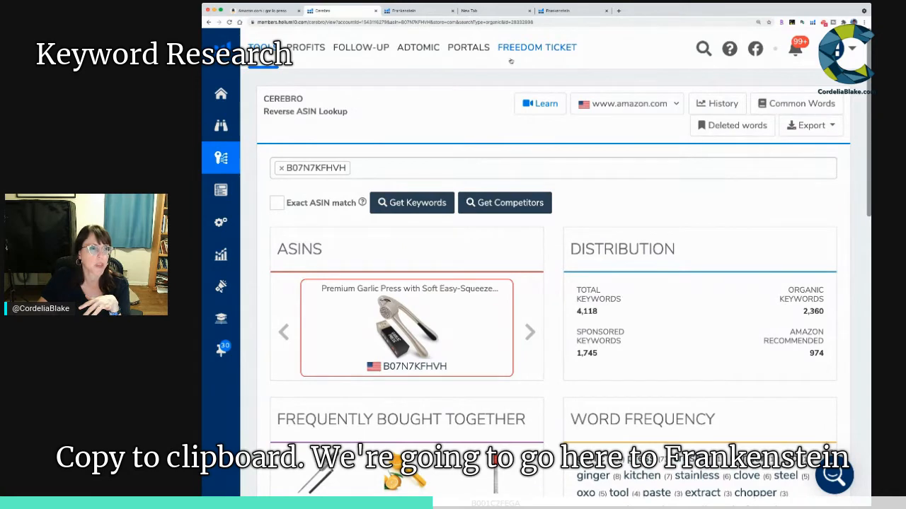
Paste the copied keywords at the end of the original keywords list in Frankenstein and add an empty line after them.
{"action": "left_click", "coordinate": [411, 11]}
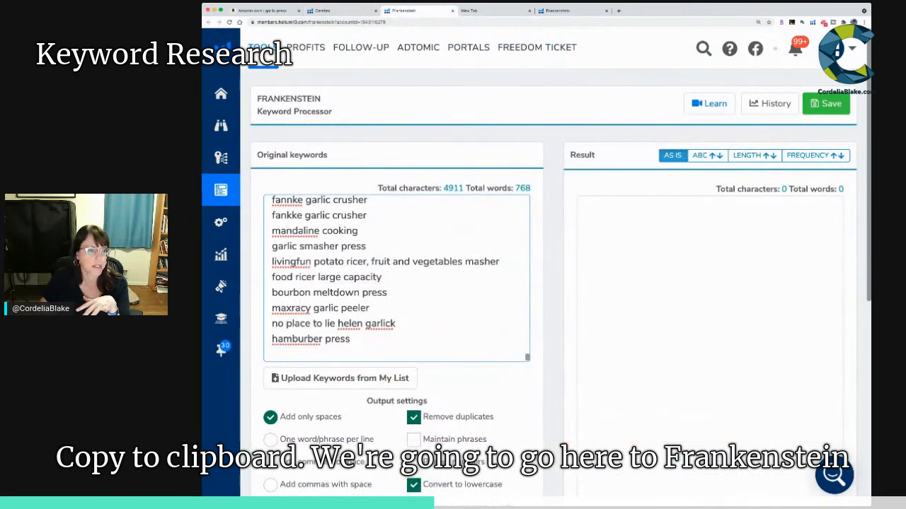
{"action": "key", "text": "super+v"}
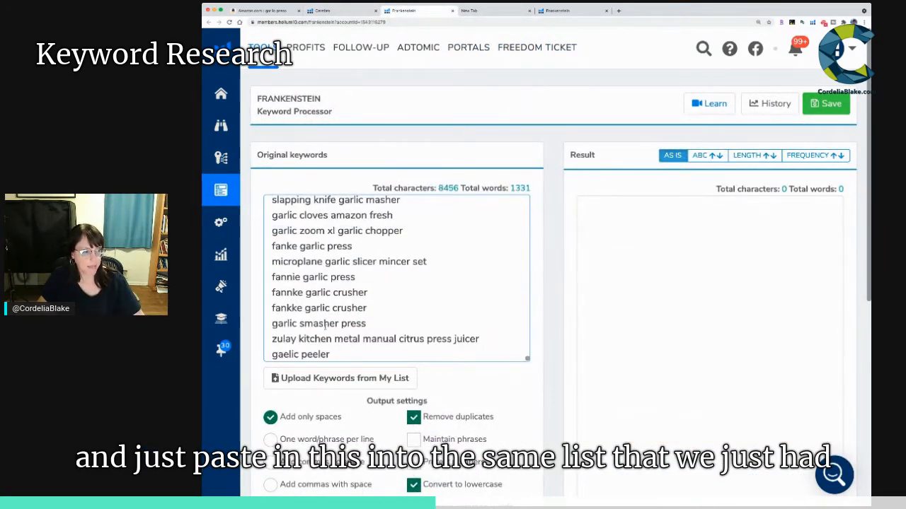
{"action": "key", "text": "Return"}
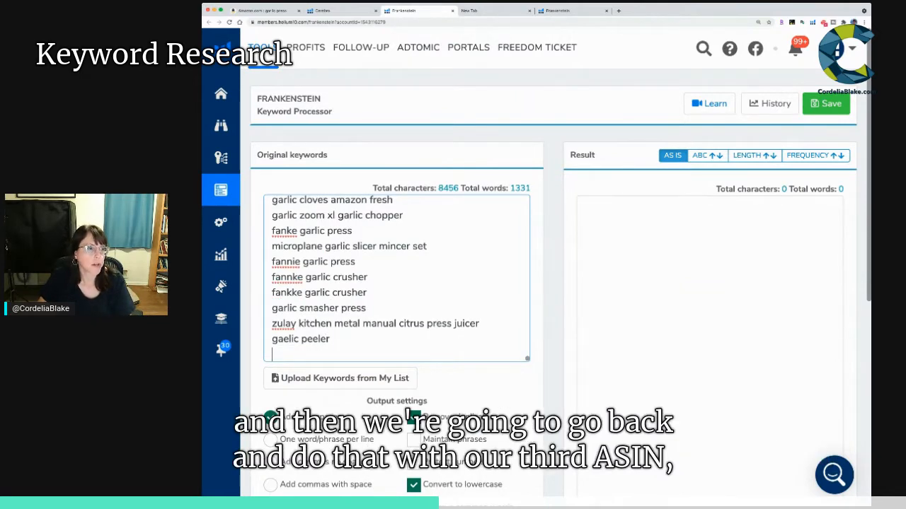
Copy the Alpha Grillers garlic press's ASIN B00I937QEI from the Xray results on the Amazon page.
{"action": "left_click", "coordinate": [247, 10]}
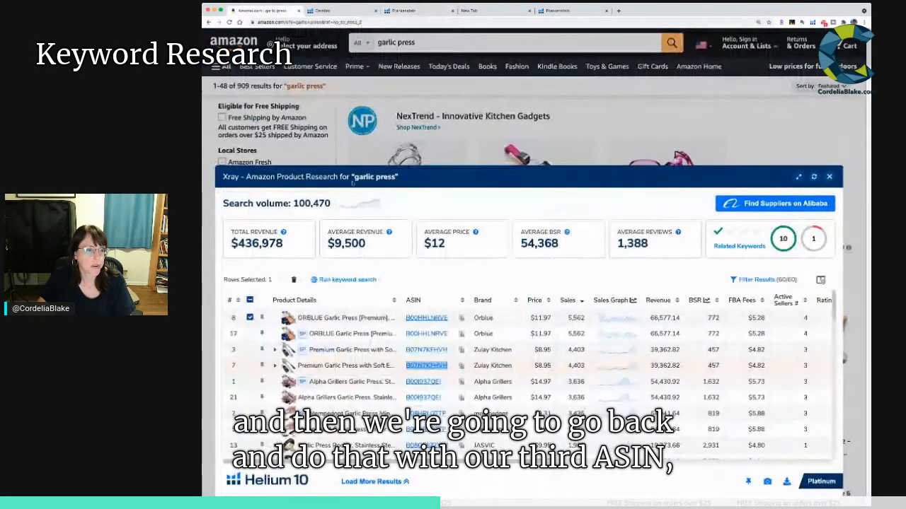
{"action": "mouse_move", "coordinate": [437, 399]}
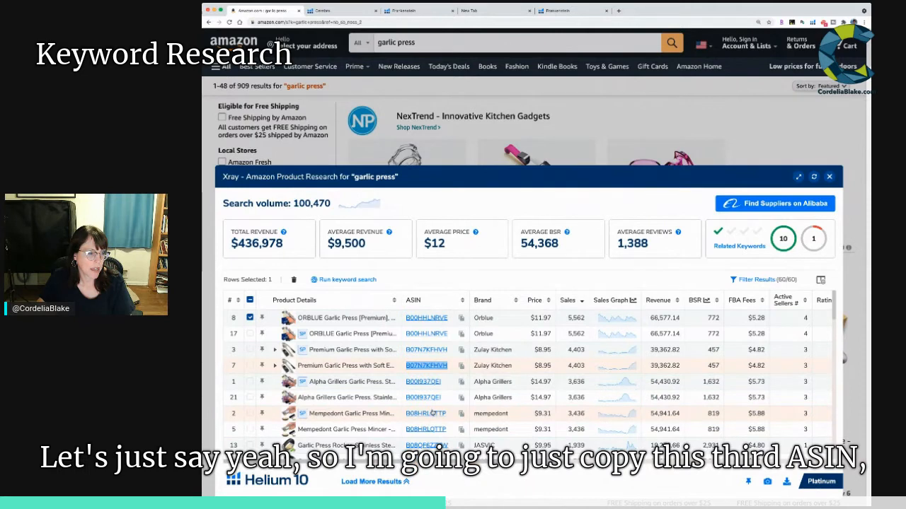
{"action": "left_click_drag", "start_coordinate": [445, 400], "coordinate": [400, 399]}
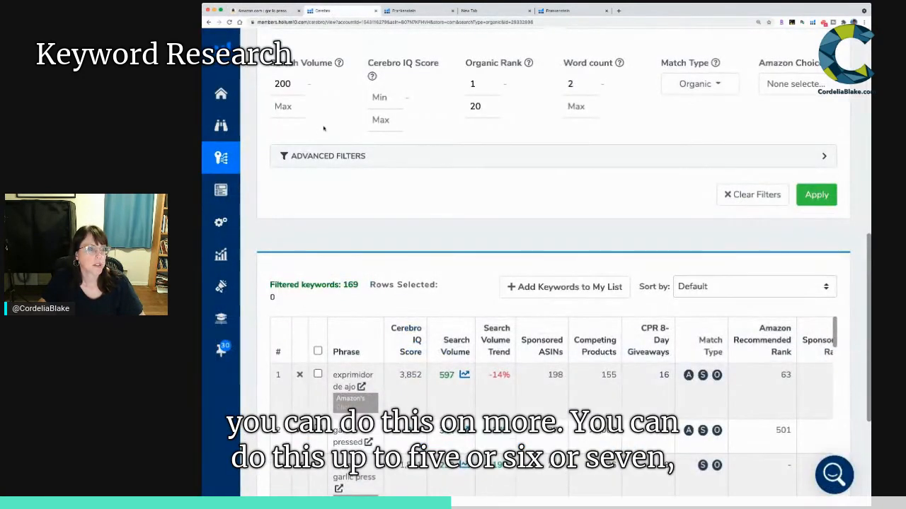
Replace the Zulay ASIN in the Cerebro lookup with the copied Alpha Grillers ASIN.
{"action": "scroll", "coordinate": [323, 128], "scroll_direction": "up", "scroll_amount": 10}
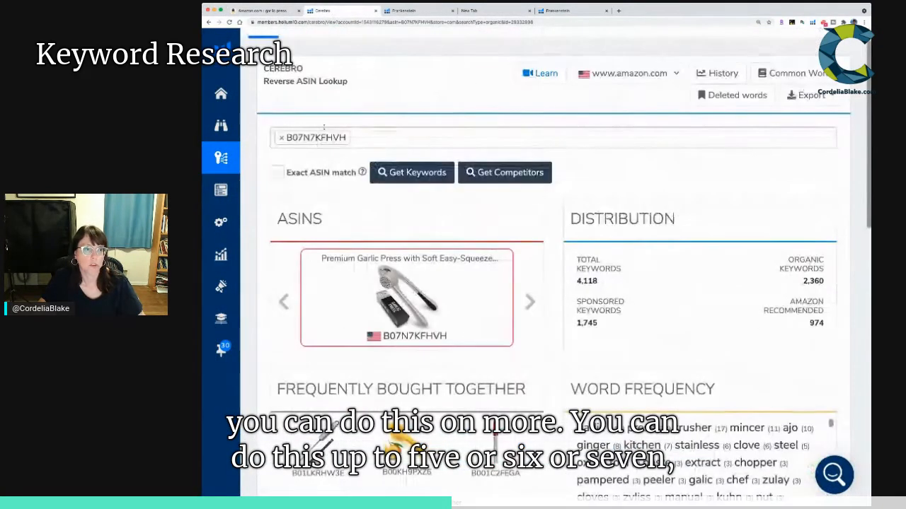
{"action": "left_click", "coordinate": [281, 139]}
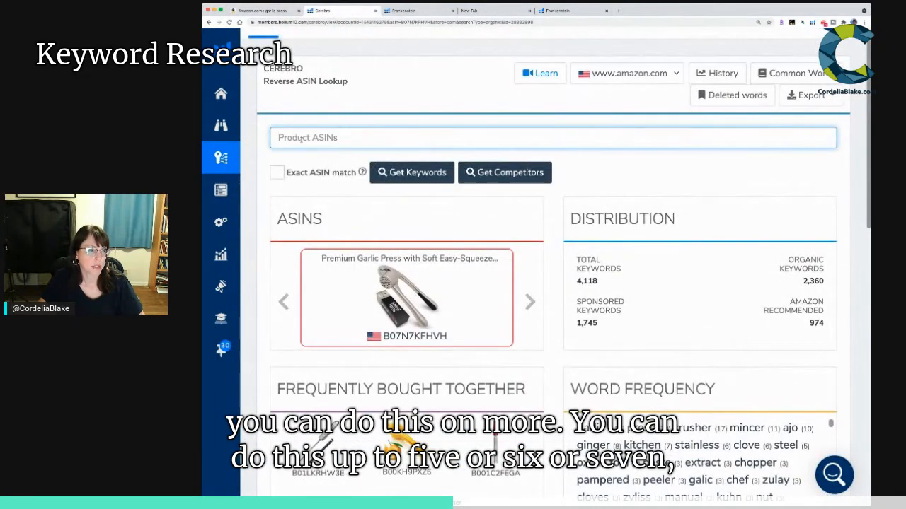
{"action": "key", "text": "super+v"}
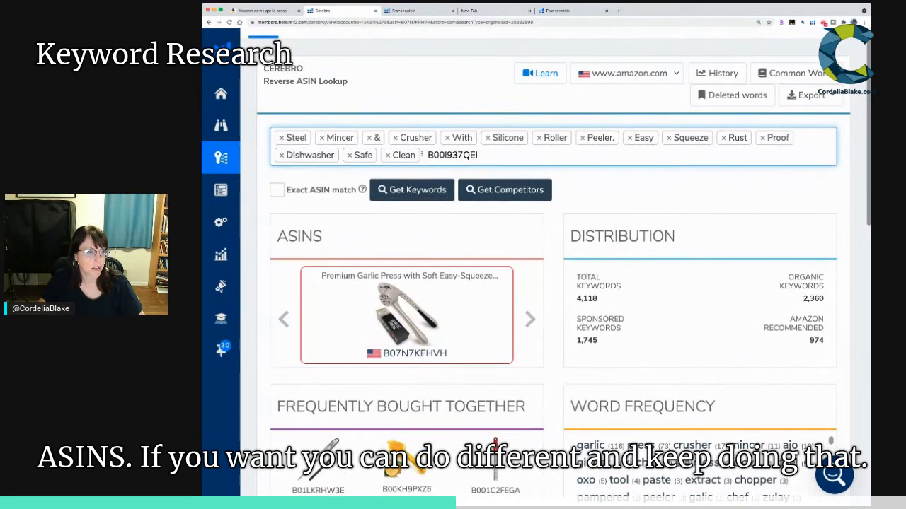
Clear all product-title word tags and the leftover ASIN text from the Cerebro product ASINs lookup.
{"action": "left_click", "coordinate": [421, 153]}
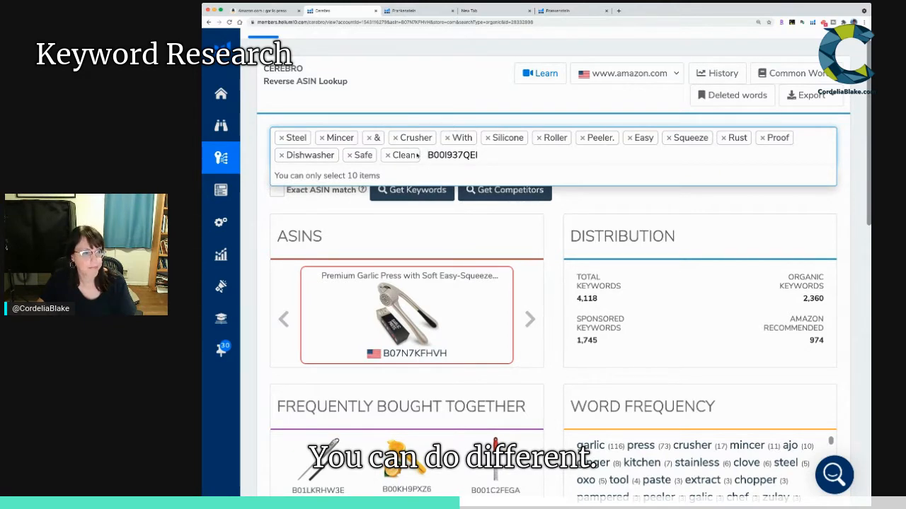
{"action": "left_click", "coordinate": [387, 155]}
{"action": "left_click", "coordinate": [349, 155]}
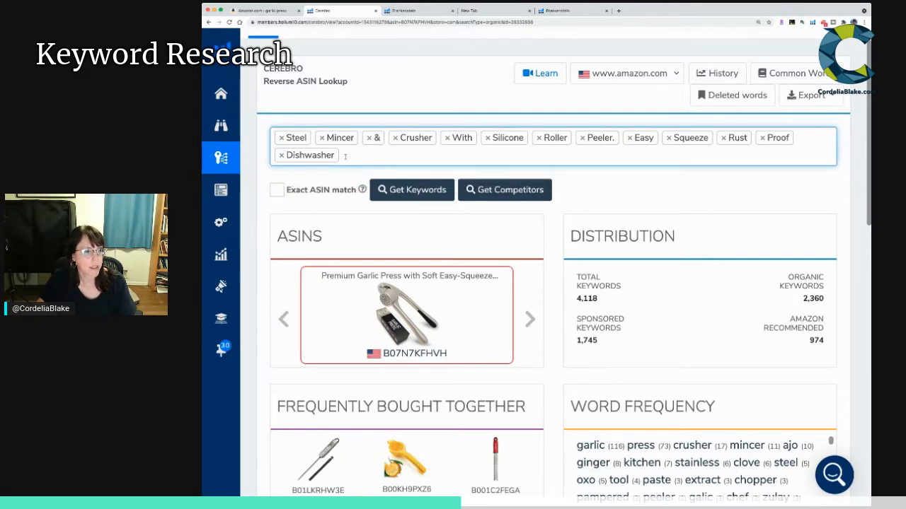
{"action": "left_click", "coordinate": [281, 155]}
{"action": "left_click", "coordinate": [281, 137]}
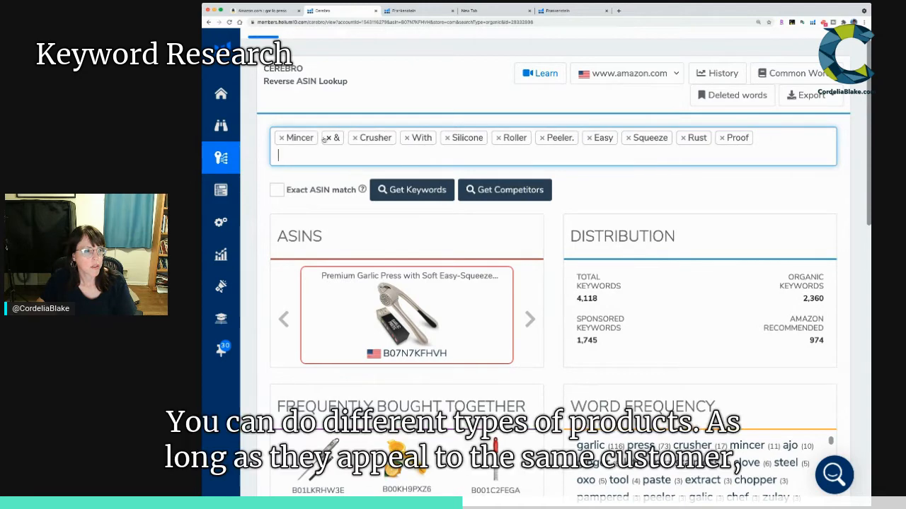
{"action": "left_click", "coordinate": [281, 138]}
{"action": "left_click", "coordinate": [280, 138]}
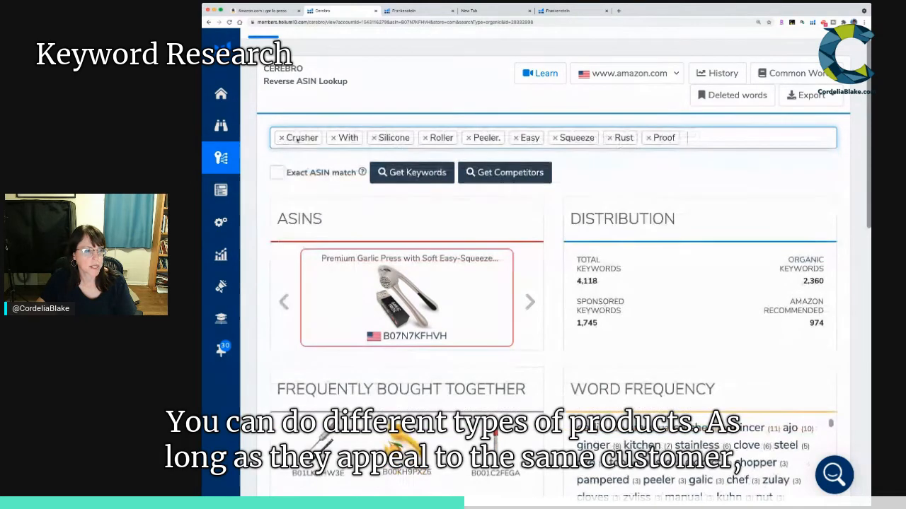
{"action": "left_click", "coordinate": [281, 138]}
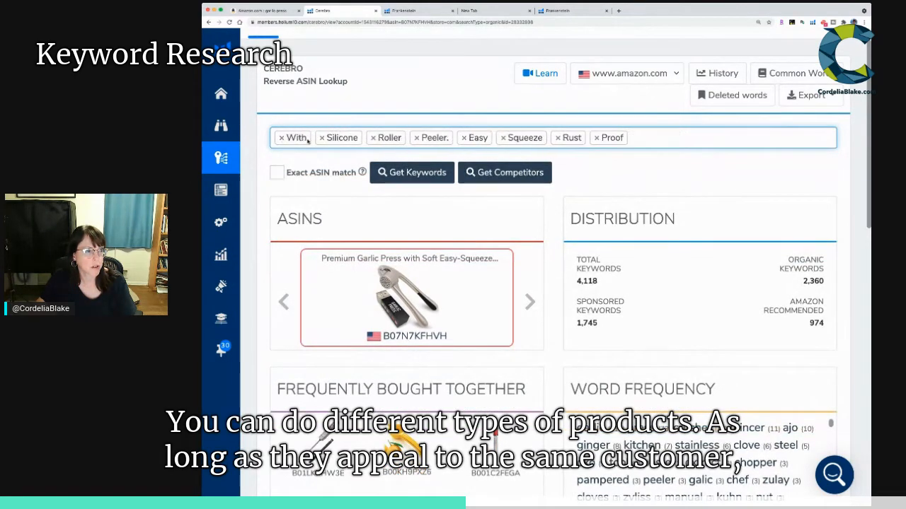
{"action": "left_click", "coordinate": [282, 138]}
{"action": "left_click", "coordinate": [281, 138]}
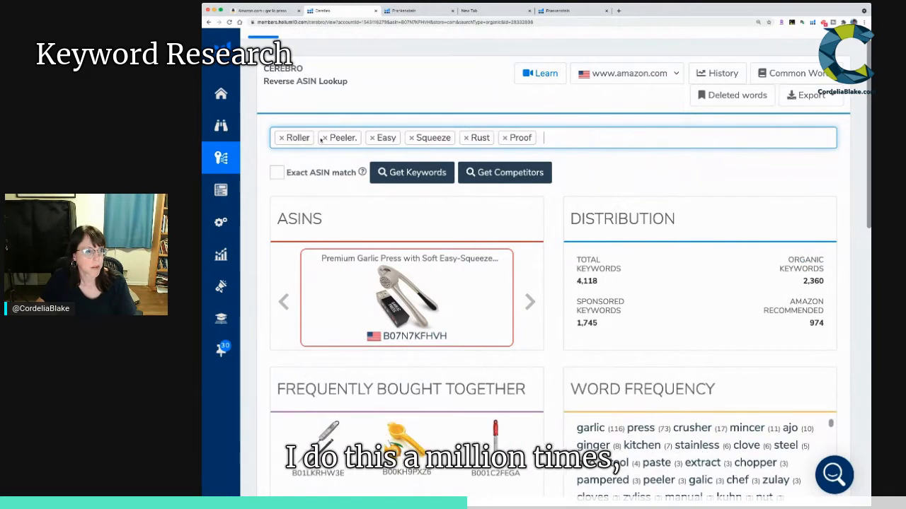
{"action": "left_click", "coordinate": [281, 138]}
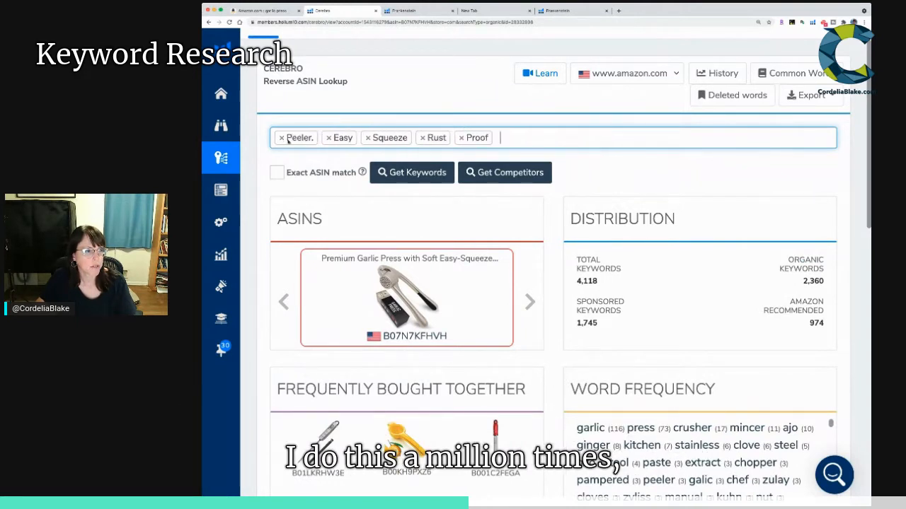
{"action": "left_click", "coordinate": [281, 138]}
{"action": "left_click", "coordinate": [281, 138]}
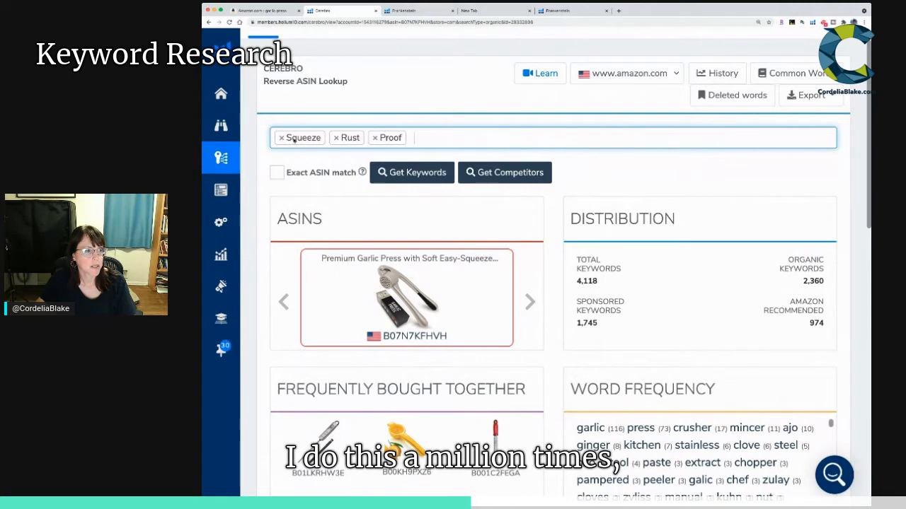
{"action": "left_click", "coordinate": [281, 138]}
{"action": "left_click", "coordinate": [281, 138]}
{"action": "left_click", "coordinate": [282, 138]}
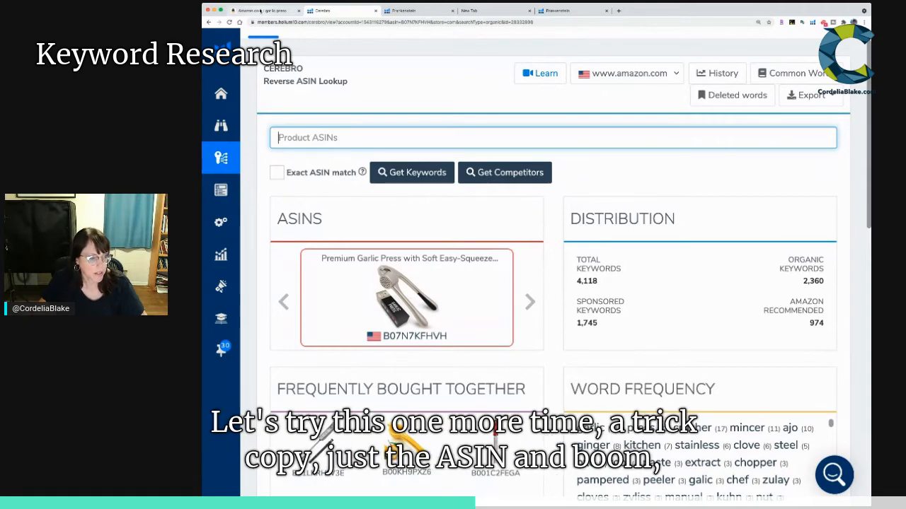
Copy only the ASIN B00I937QEI of the Alpha Grillers garlic press from the Xray results on Amazon.
{"action": "left_click", "coordinate": [259, 11]}
{"action": "left_click_drag", "start_coordinate": [445, 399], "coordinate": [406, 399]}
{"action": "key", "text": "super+c"}
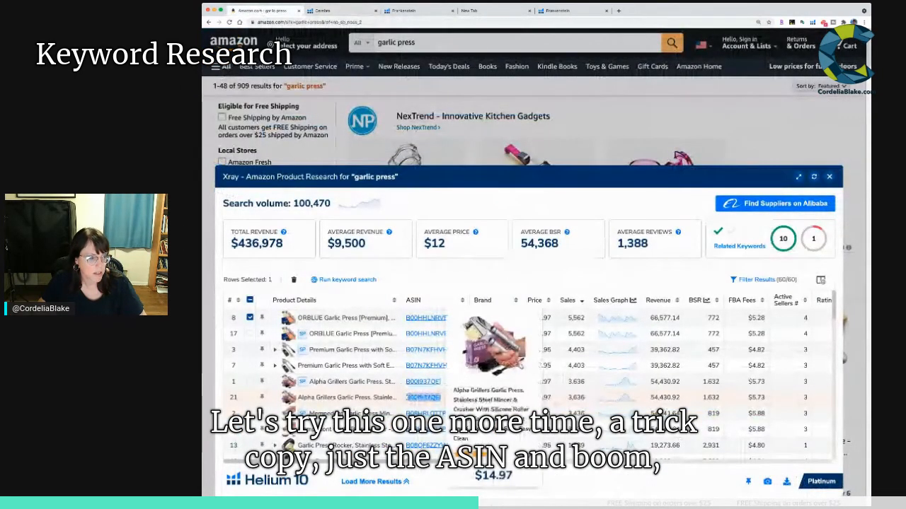
Enter the copied ASIN B00I937QEI in the Cerebro lookup and get its keywords, loading the earlier search from history.
{"action": "left_click", "coordinate": [353, 9]}
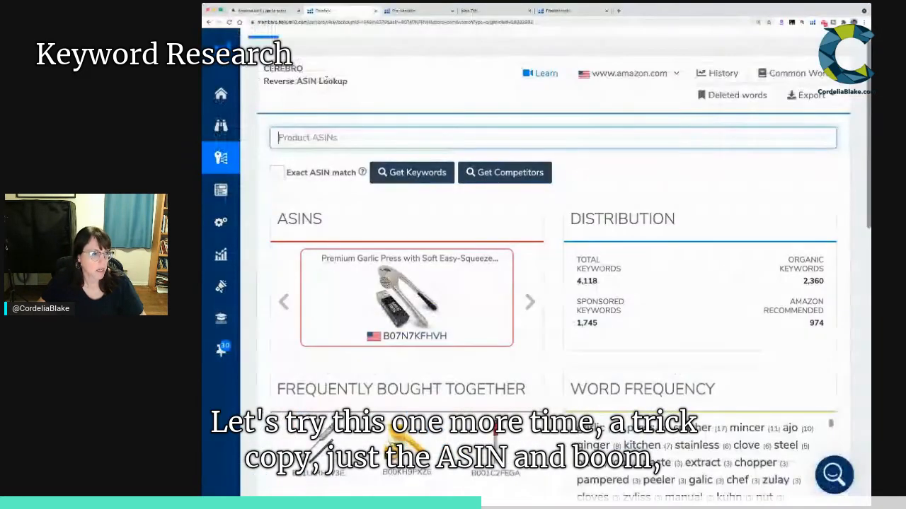
{"action": "key", "text": "super+v"}
{"action": "key", "text": "Return"}
{"action": "left_click", "coordinate": [424, 177]}
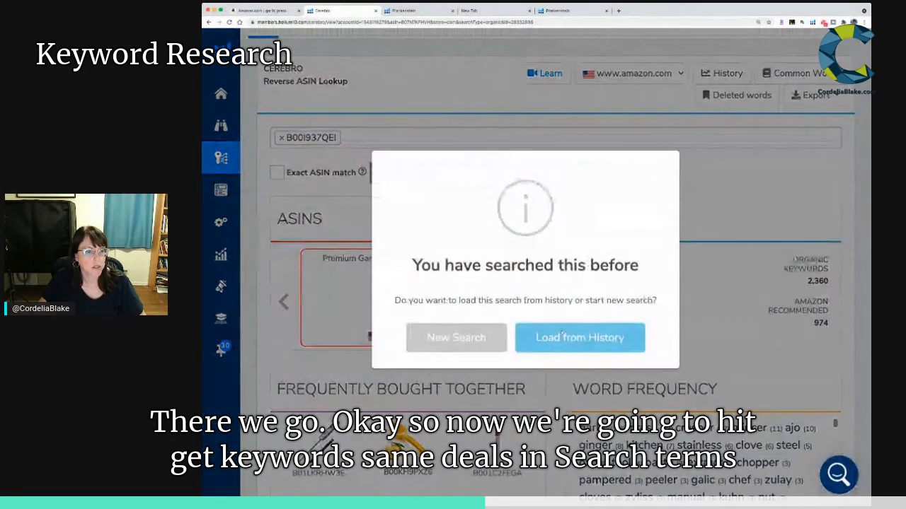
{"action": "left_click", "coordinate": [562, 336]}
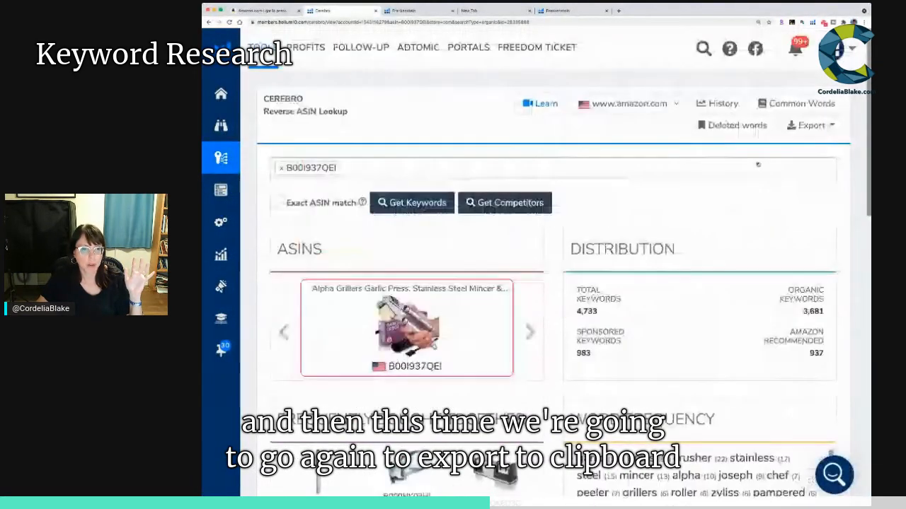
Export the Alpha Grillers keywords from Cerebro to the clipboard and paste them at the end of Frankenstein's original keywords.
{"action": "left_click", "coordinate": [810, 125]}
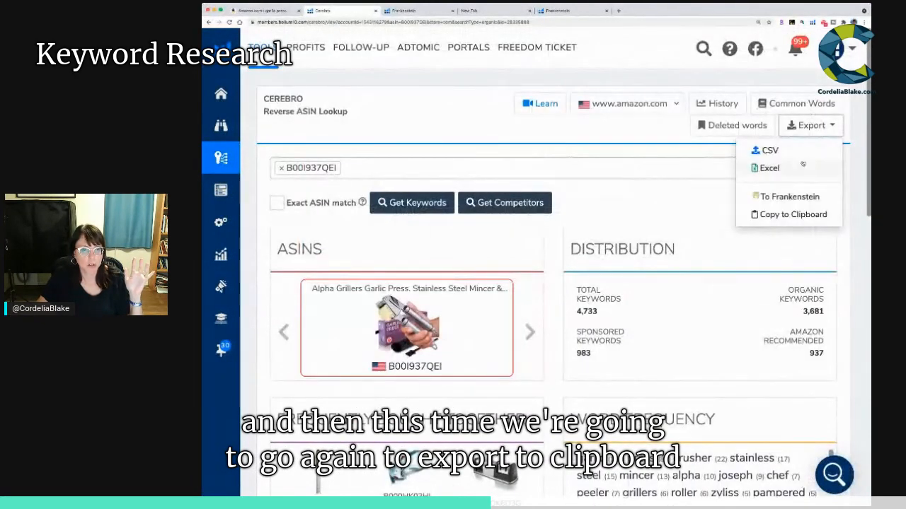
{"action": "left_click", "coordinate": [778, 215]}
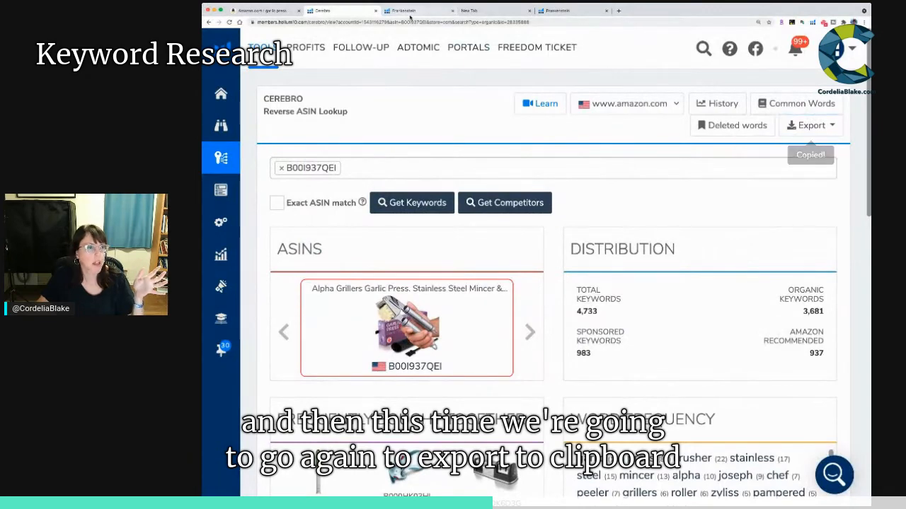
{"action": "left_click", "coordinate": [414, 11]}
{"action": "key", "text": "ctrl+v"}
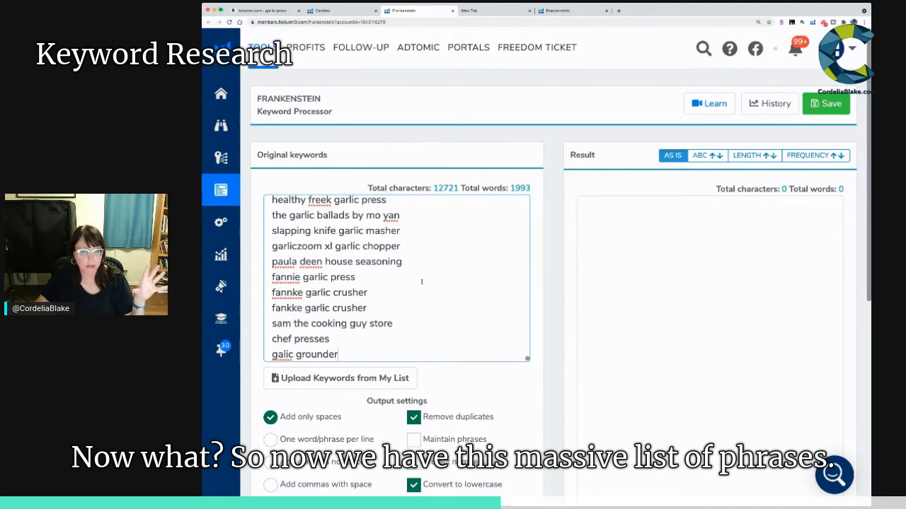
Set the Frankenstein output to include word frequency count and remove common words, single words and single letters.
{"action": "scroll", "coordinate": [424, 283], "scroll_direction": "down", "scroll_amount": 1}
{"action": "scroll", "coordinate": [474, 345], "scroll_direction": "down", "scroll_amount": 3}
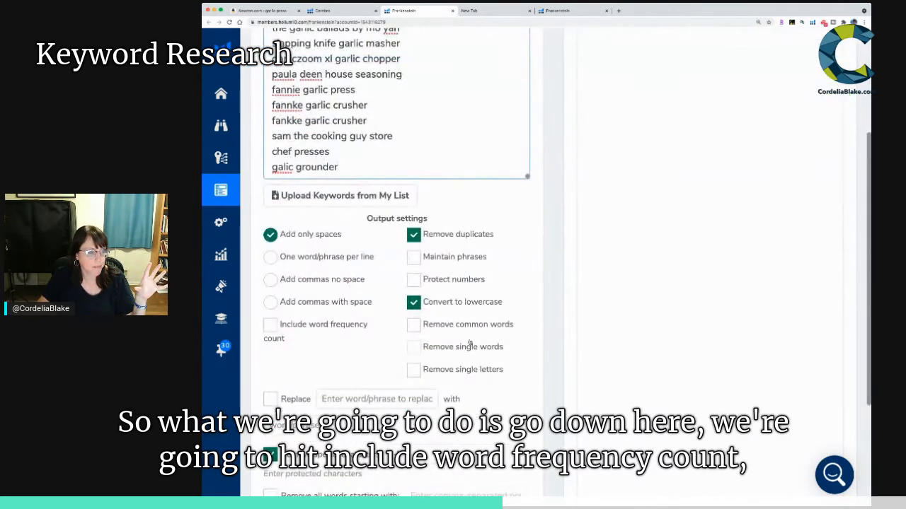
{"action": "left_click", "coordinate": [283, 329]}
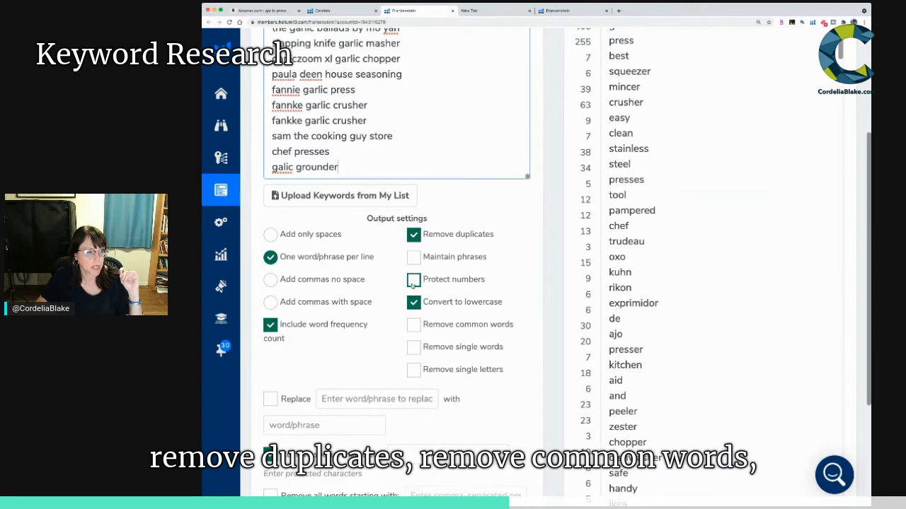
{"action": "left_click", "coordinate": [414, 326]}
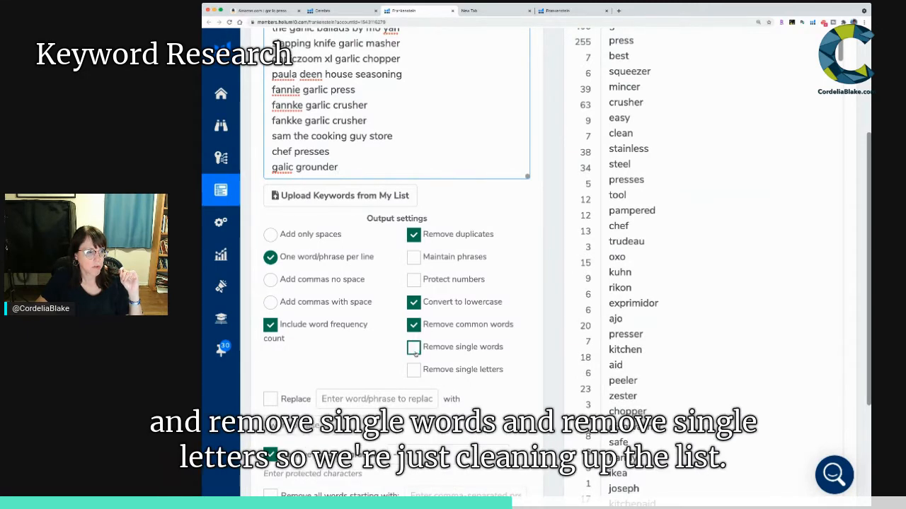
{"action": "left_click", "coordinate": [413, 348]}
{"action": "left_click", "coordinate": [414, 370]}
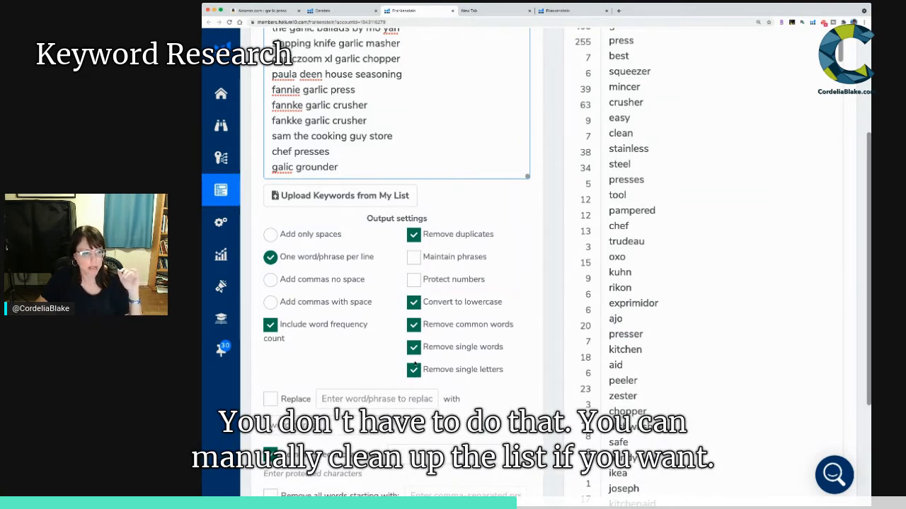
Sort the processed Frankenstein results by frequency, most frequent words first.
{"action": "scroll", "coordinate": [433, 371], "scroll_direction": "down", "scroll_amount": 2}
{"action": "scroll", "coordinate": [440, 373], "scroll_direction": "down", "scroll_amount": 3}
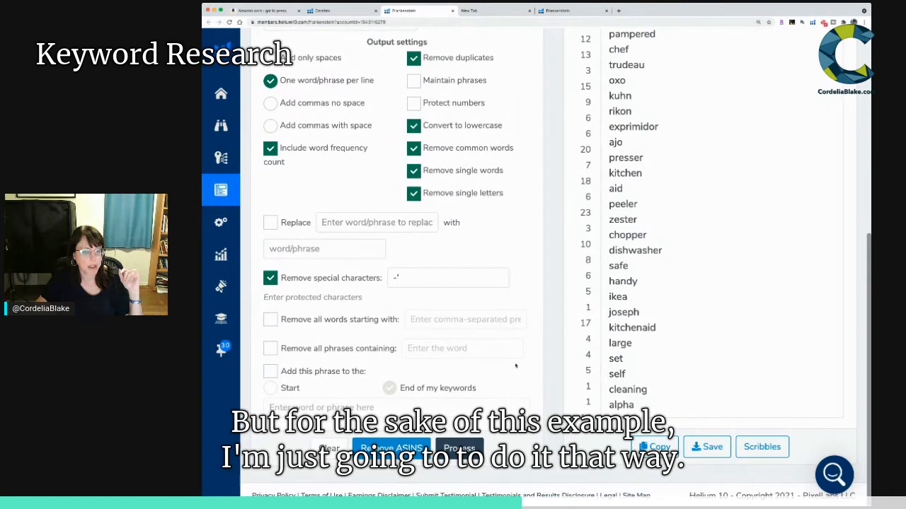
{"action": "scroll", "coordinate": [553, 344], "scroll_direction": "up", "scroll_amount": 5}
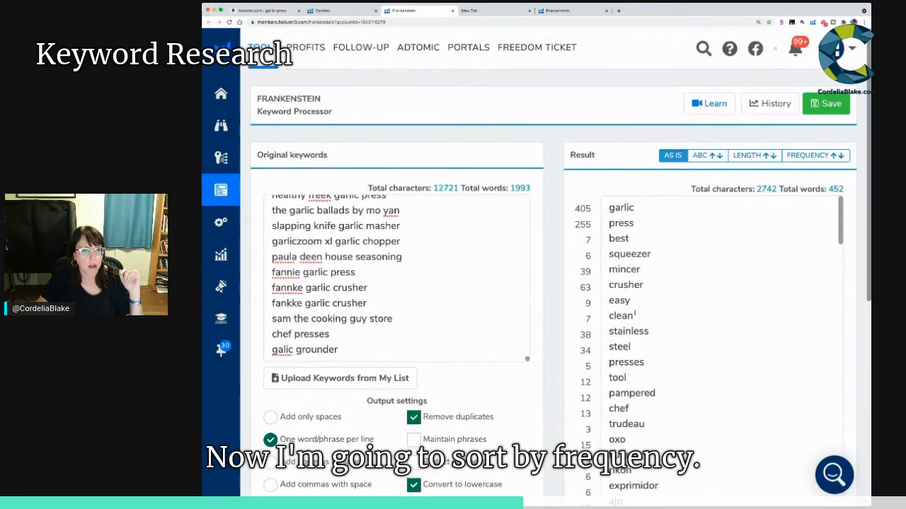
{"action": "left_click", "coordinate": [819, 156]}
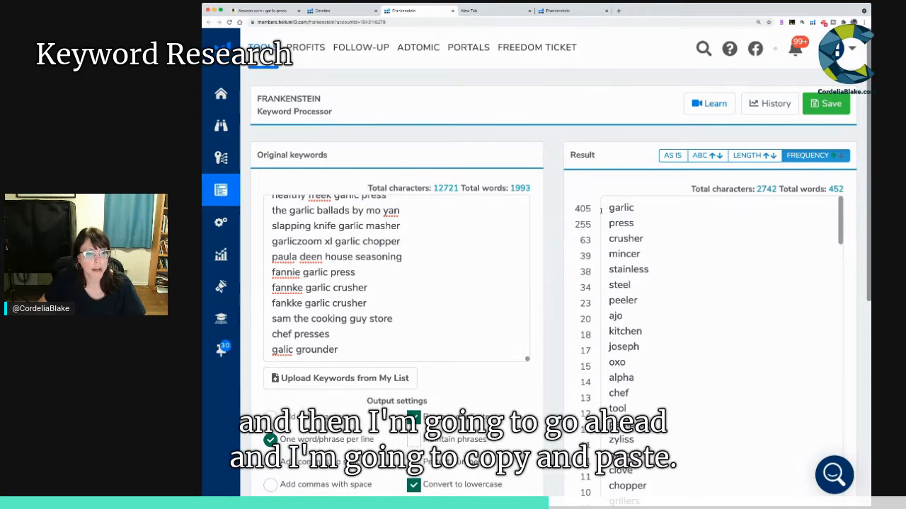
Copy the whole frequency-sorted result list and replace all the original keywords with it.
{"action": "left_click_drag", "start_coordinate": [604, 209], "coordinate": [637, 455]}
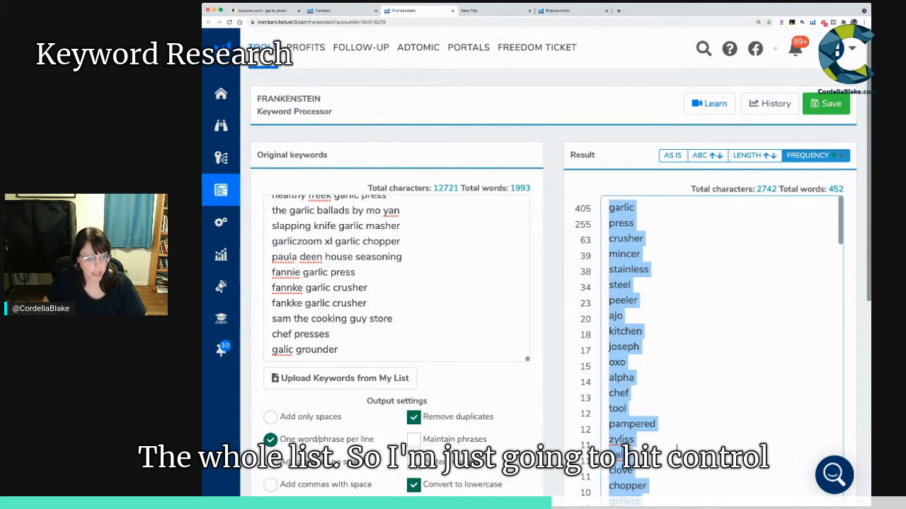
{"action": "left_click", "coordinate": [366, 304]}
{"action": "key", "text": "super+a"}
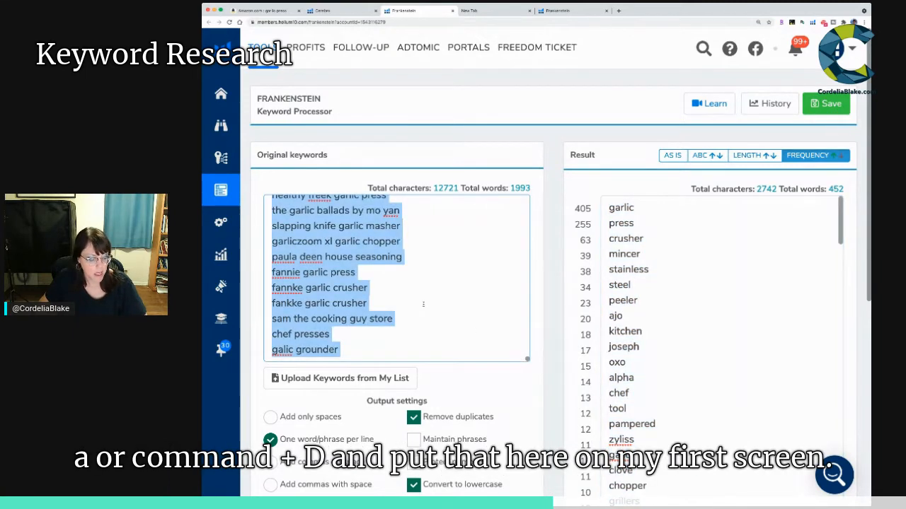
{"action": "key", "text": "super+v"}
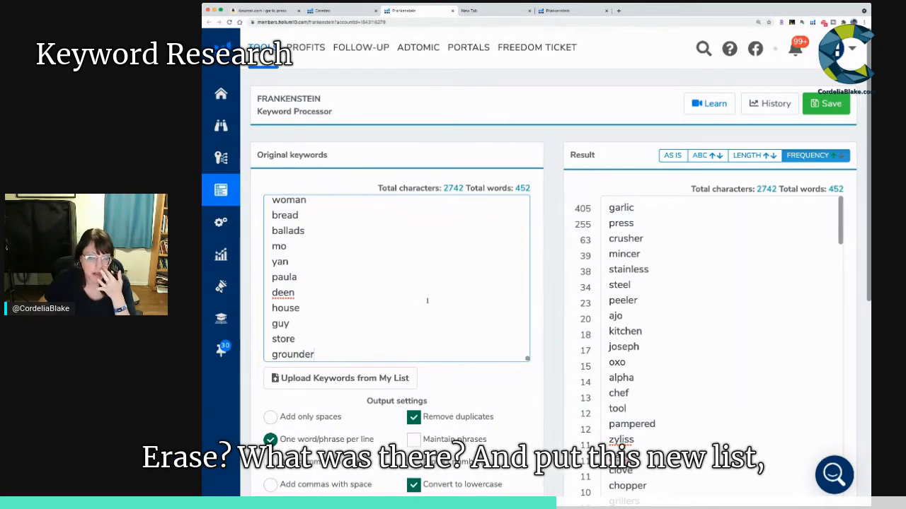
{"action": "scroll", "coordinate": [426, 300], "scroll_direction": "up", "scroll_amount": 10}
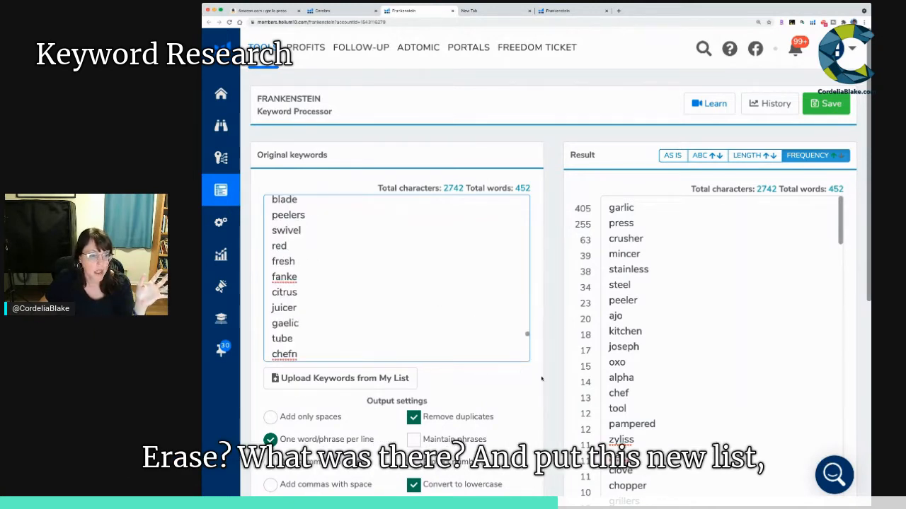
{"action": "left_click_drag", "start_coordinate": [526, 333], "coordinate": [527, 198]}
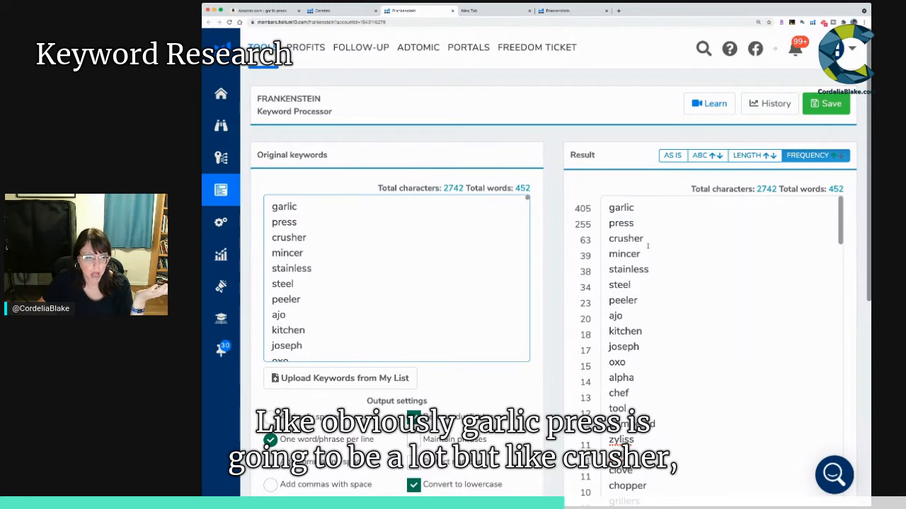
Delete the competitor brand words "joseph" and "oxo" from the original keywords list.
{"action": "scroll", "coordinate": [647, 246], "scroll_direction": "down", "scroll_amount": 1}
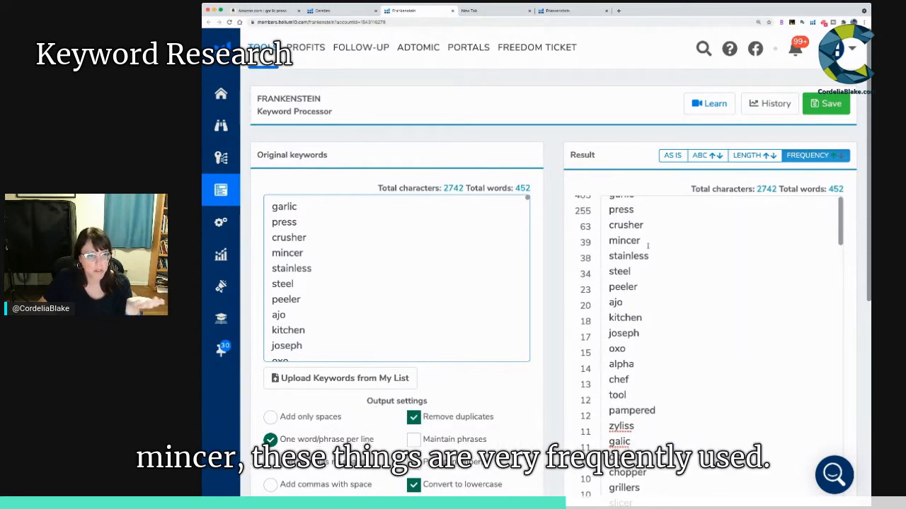
{"action": "scroll", "coordinate": [647, 245], "scroll_direction": "down", "scroll_amount": 2}
{"action": "scroll", "coordinate": [648, 245], "scroll_direction": "down", "scroll_amount": 2}
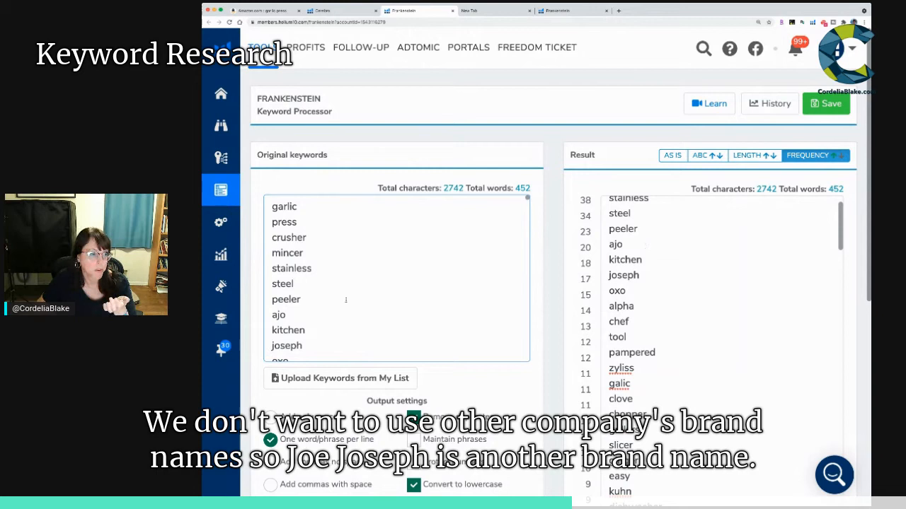
{"action": "scroll", "coordinate": [341, 303], "scroll_direction": "down", "scroll_amount": 2}
{"action": "left_click_drag", "start_coordinate": [315, 310], "coordinate": [267, 310]}
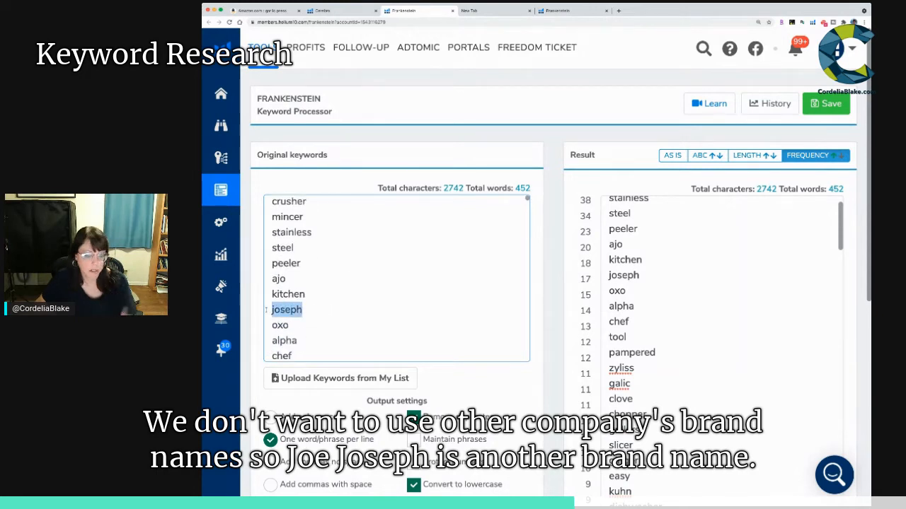
{"action": "key", "text": "BackSpace"}
{"action": "key", "text": "BackSpace"}
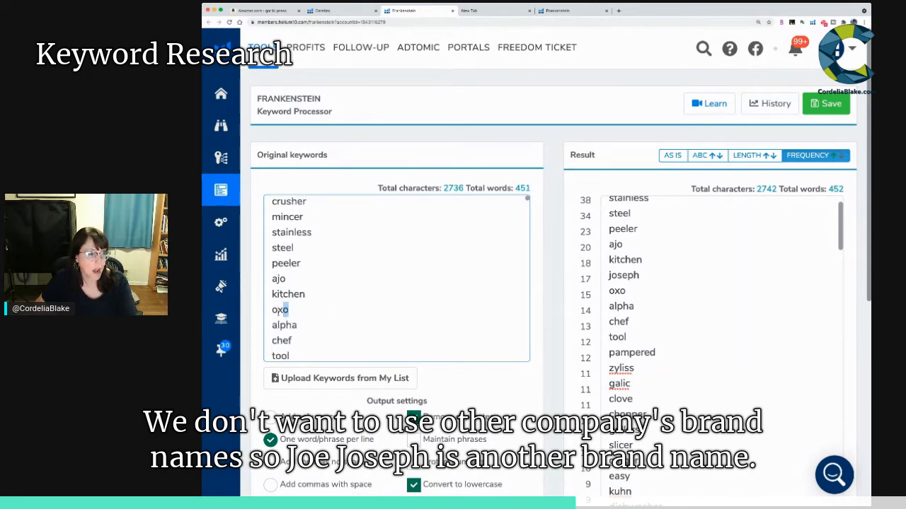
{"action": "left_click_drag", "start_coordinate": [279, 311], "coordinate": [268, 310]}
{"action": "key", "text": "BackSpace"}
{"action": "key", "text": "BackSpace"}
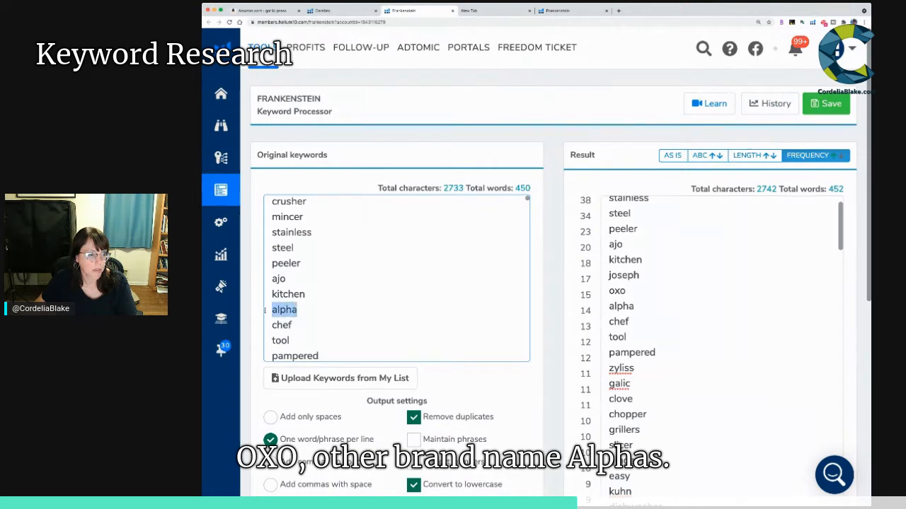
Delete the competitor brand words "alpha" and "pampered" from the original keywords list.
{"action": "key", "text": "BackSpace"}
{"action": "key", "text": "BackSpace"}
{"action": "left_click_drag", "start_coordinate": [326, 341], "coordinate": [269, 341]}
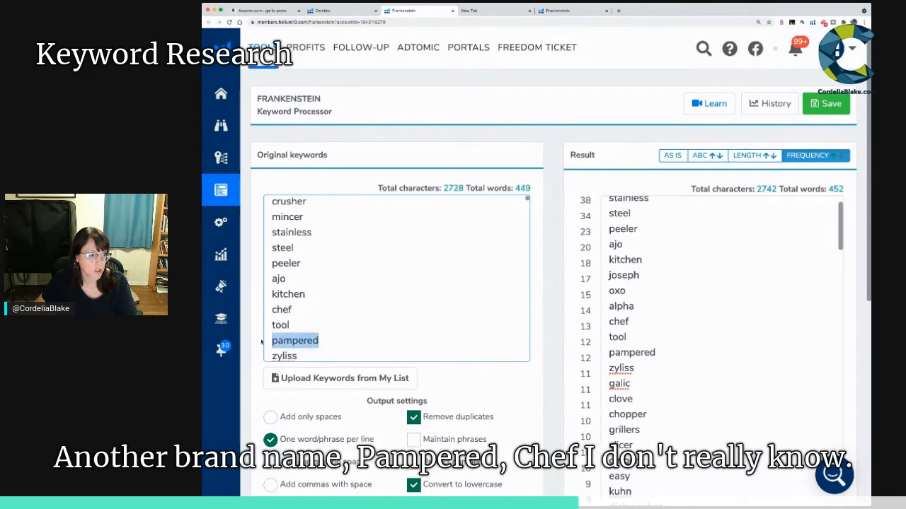
{"action": "key", "text": "BackSpace"}
{"action": "key", "text": "BackSpace"}
{"action": "scroll", "coordinate": [298, 330], "scroll_direction": "down", "scroll_amount": 1}
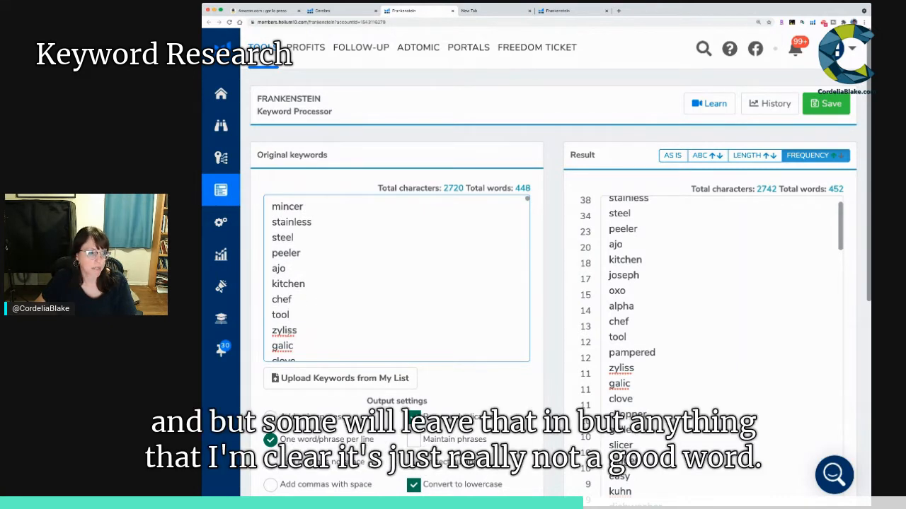
Delete the brand word "zyliss" and the misspelling "galic" from the original keywords list.
{"action": "double_click", "coordinate": [293, 332]}
{"action": "key", "text": "BackSpace"}
{"action": "key", "text": "BackSpace"}
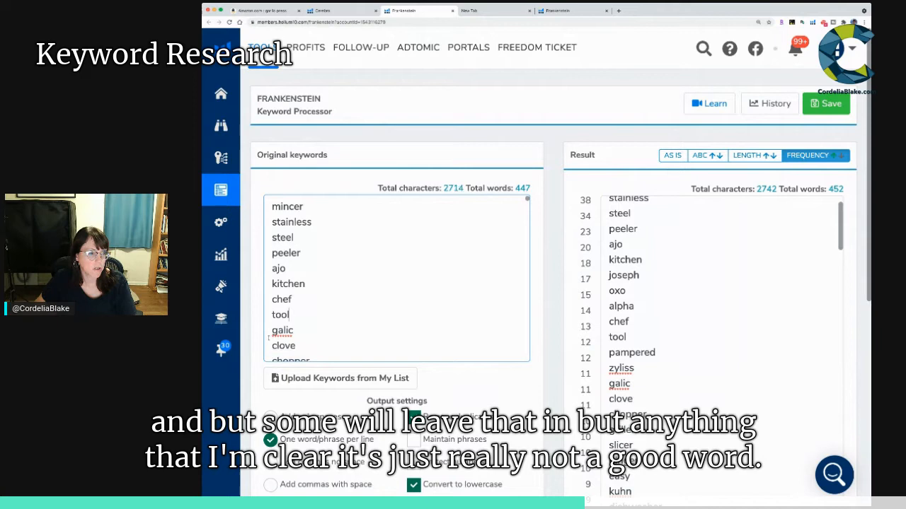
{"action": "double_click", "coordinate": [297, 331]}
{"action": "key", "text": "BackSpace"}
{"action": "key", "text": "BackSpace"}
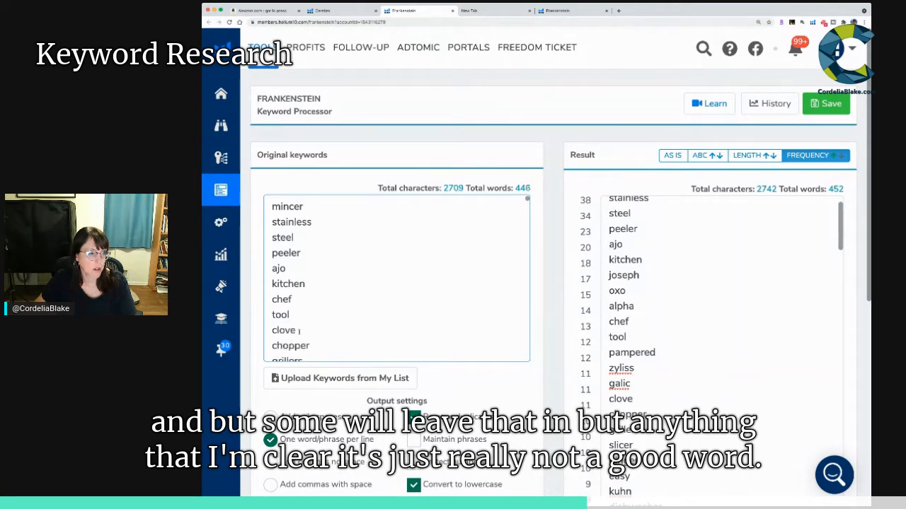
Delete the brand words "kuhn" and "rikon" from the original keywords list.
{"action": "scroll", "coordinate": [304, 332], "scroll_direction": "down", "scroll_amount": 2}
{"action": "scroll", "coordinate": [302, 334], "scroll_direction": "down", "scroll_amount": 1}
{"action": "double_click", "coordinate": [283, 340]}
{"action": "key", "text": "BackSpace"}
{"action": "key", "text": "BackSpace"}
{"action": "scroll", "coordinate": [311, 332], "scroll_direction": "down", "scroll_amount": 2}
{"action": "scroll", "coordinate": [310, 332], "scroll_direction": "down", "scroll_amount": 3}
{"action": "scroll", "coordinate": [302, 308], "scroll_direction": "down", "scroll_amount": 2}
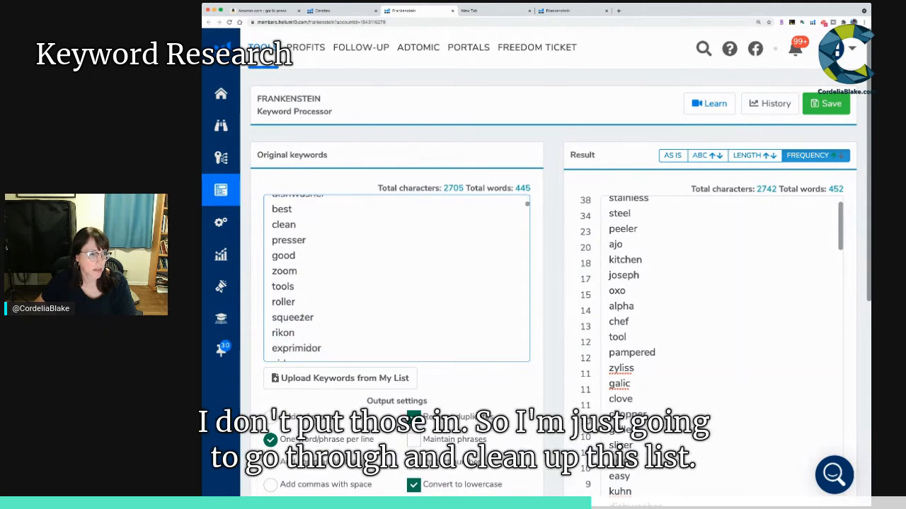
{"action": "double_click", "coordinate": [294, 312]}
{"action": "key", "text": "BackSpace"}
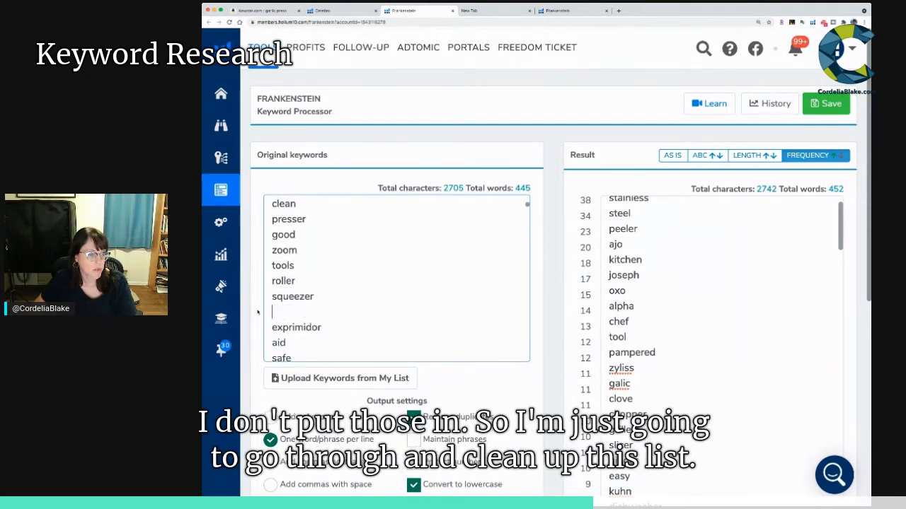
{"action": "key", "text": "BackSpace"}
Delete the brand words "rosle", "jamie" and "oliver" from the original keywords list.
{"action": "scroll", "coordinate": [304, 324], "scroll_direction": "down", "scroll_amount": 2}
{"action": "scroll", "coordinate": [304, 324], "scroll_direction": "down", "scroll_amount": 3}
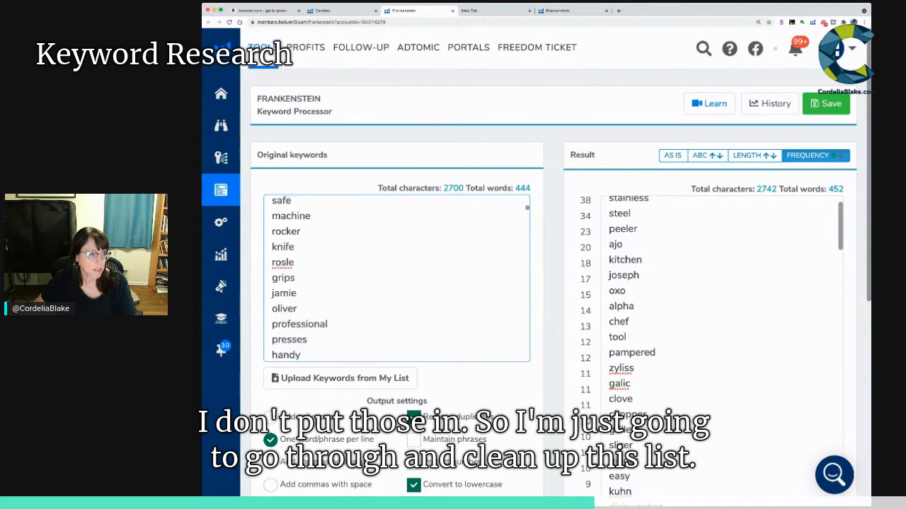
{"action": "double_click", "coordinate": [283, 262]}
{"action": "key", "text": "BackSpace"}
{"action": "key", "text": "BackSpace"}
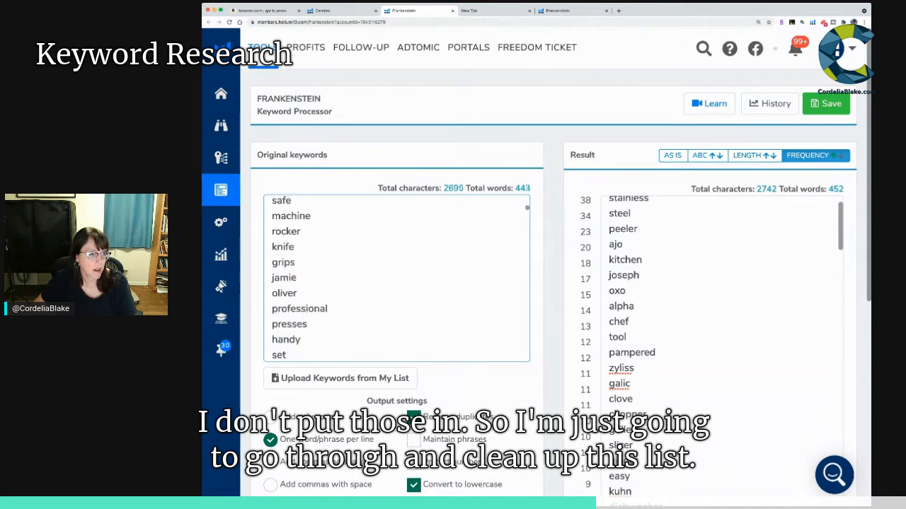
{"action": "left_click_drag", "start_coordinate": [297, 293], "coordinate": [272, 277]}
{"action": "key", "text": "BackSpace"}
{"action": "key", "text": "BackSpace"}
Delete the words "xl", "tescoma" and "susi" from the original keywords list.
{"action": "scroll", "coordinate": [322, 300], "scroll_direction": "down", "scroll_amount": 2}
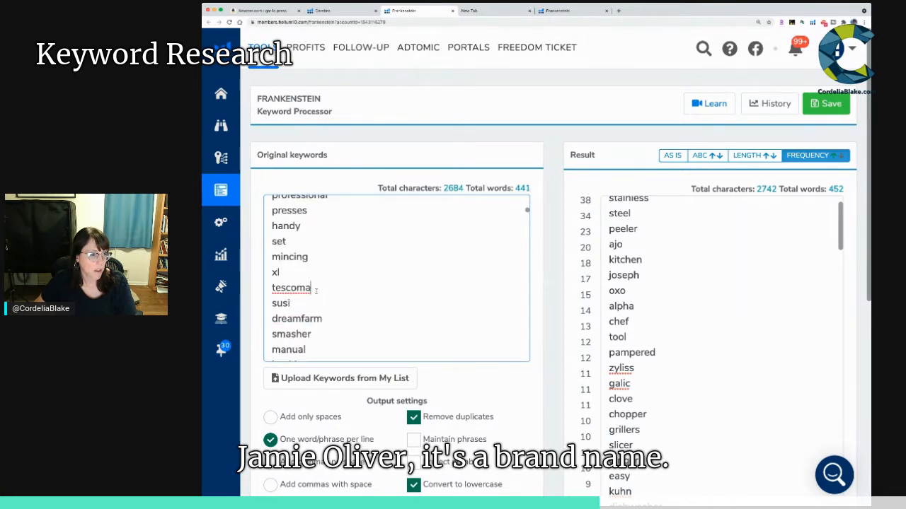
{"action": "left_click_drag", "start_coordinate": [316, 290], "coordinate": [273, 272]}
{"action": "key", "text": "BackSpace"}
{"action": "key", "text": "BackSpace"}
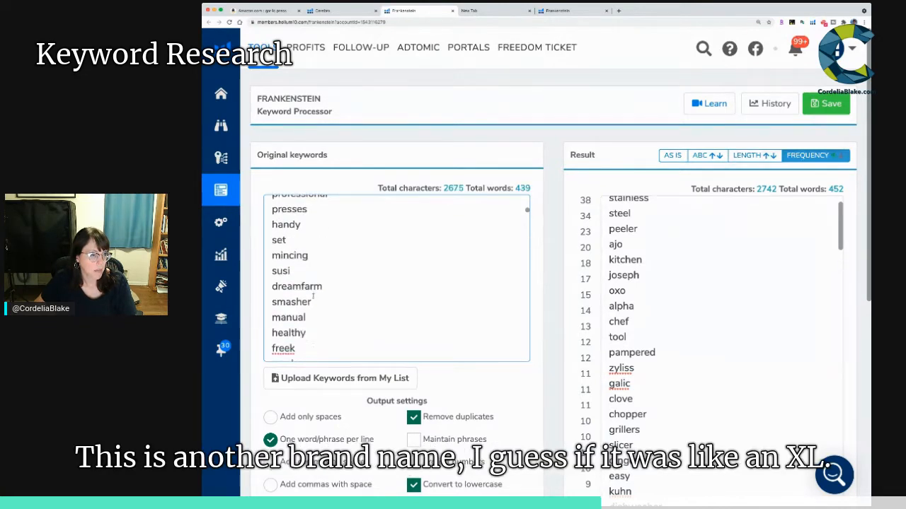
{"action": "scroll", "coordinate": [312, 297], "scroll_direction": "down", "scroll_amount": 1}
{"action": "left_click_drag", "start_coordinate": [297, 222], "coordinate": [272, 221]}
{"action": "key", "text": "BackSpace"}
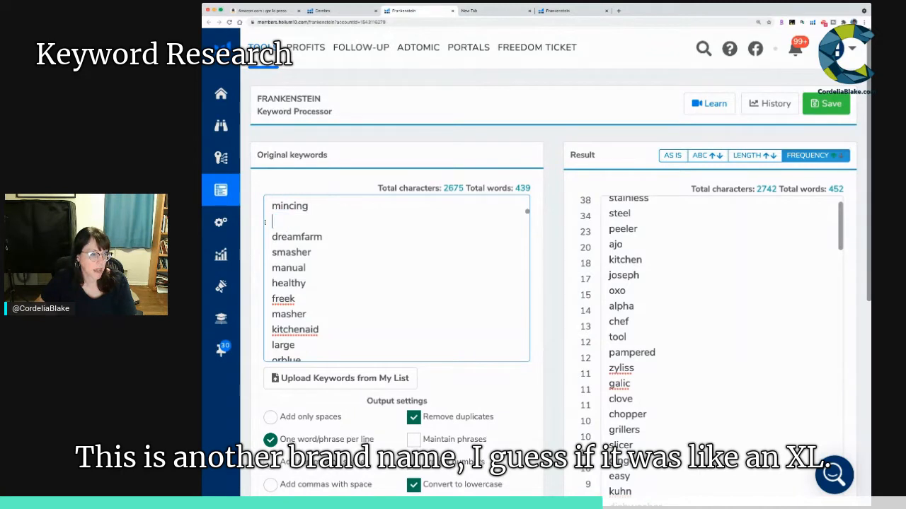
{"action": "key", "text": "BackSpace"}
Delete the words "freek" and "kitchenaid" from the original keywords list.
{"action": "left_click_drag", "start_coordinate": [304, 283], "coordinate": [273, 283]}
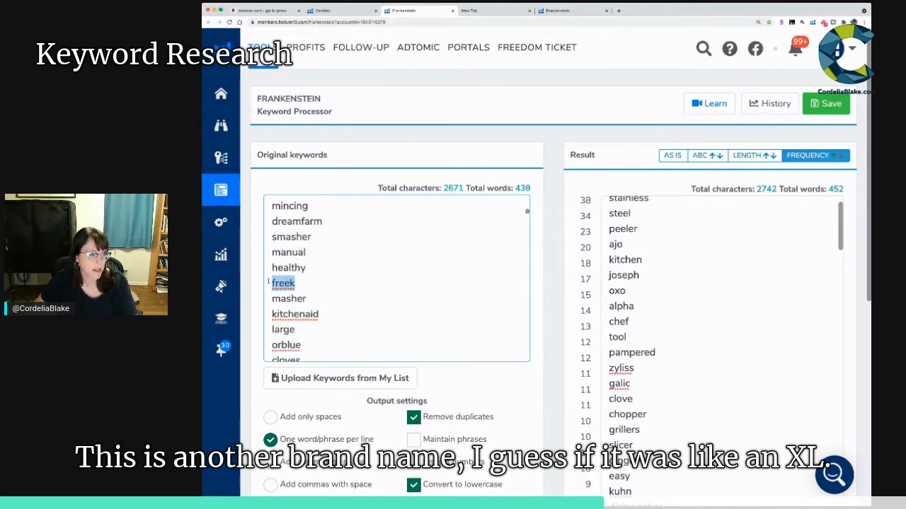
{"action": "key", "text": "BackSpace"}
{"action": "key", "text": "BackSpace"}
{"action": "left_click_drag", "start_coordinate": [326, 301], "coordinate": [272, 314]}
{"action": "key", "text": "BackSpace"}
{"action": "key", "text": "BackSpace"}
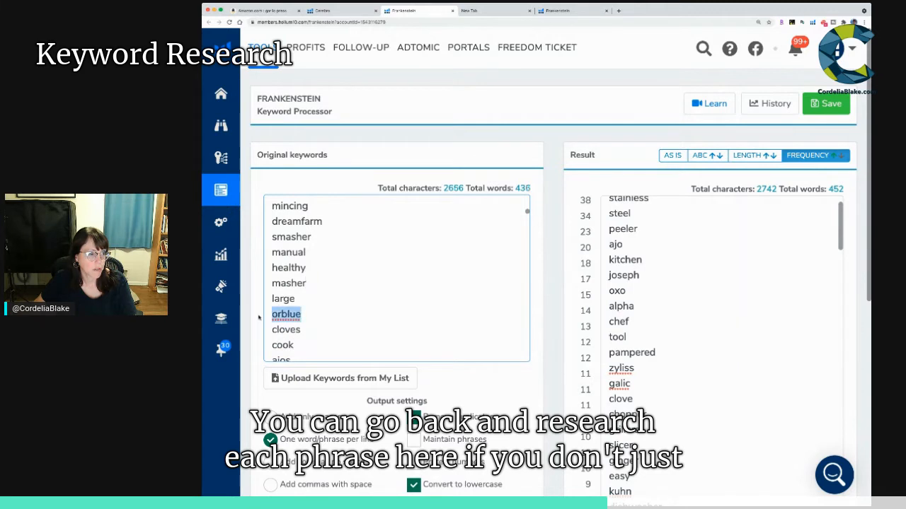
Delete the brand word "orblue" from the original keywords and change the plural "cloves" to "clove".
{"action": "key", "text": "BackSpace"}
{"action": "key", "text": "BackSpace"}
{"action": "left_click", "coordinate": [303, 314]}
{"action": "key", "text": "BackSpace"}
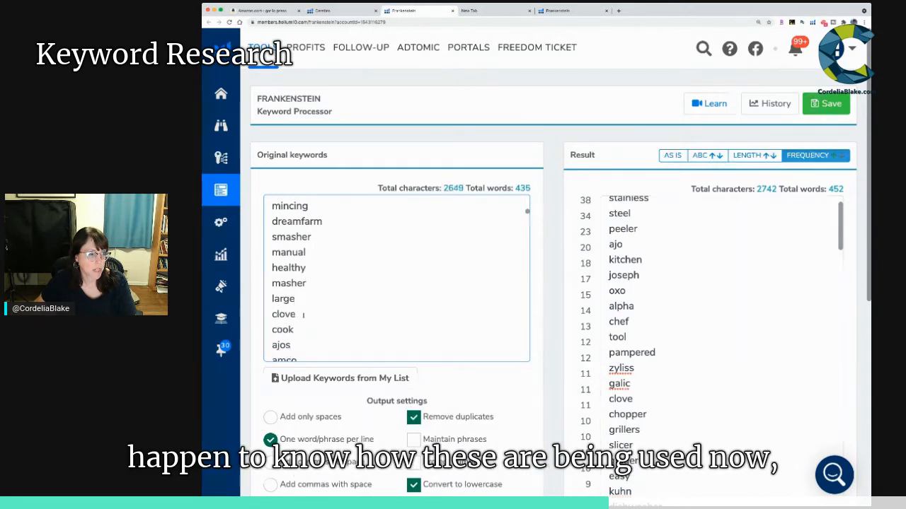
{"action": "type", "text": "e"}
Delete the brand words "amco" and "trudeau" from the original keywords list.
{"action": "scroll", "coordinate": [348, 317], "scroll_direction": "down", "scroll_amount": 2}
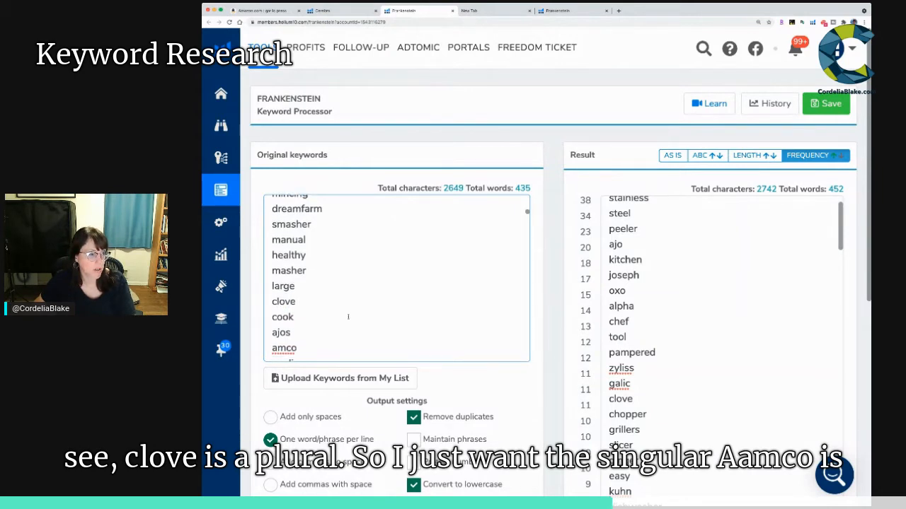
{"action": "double_click", "coordinate": [284, 334]}
{"action": "key", "text": "BackSpace"}
{"action": "key", "text": "BackSpace"}
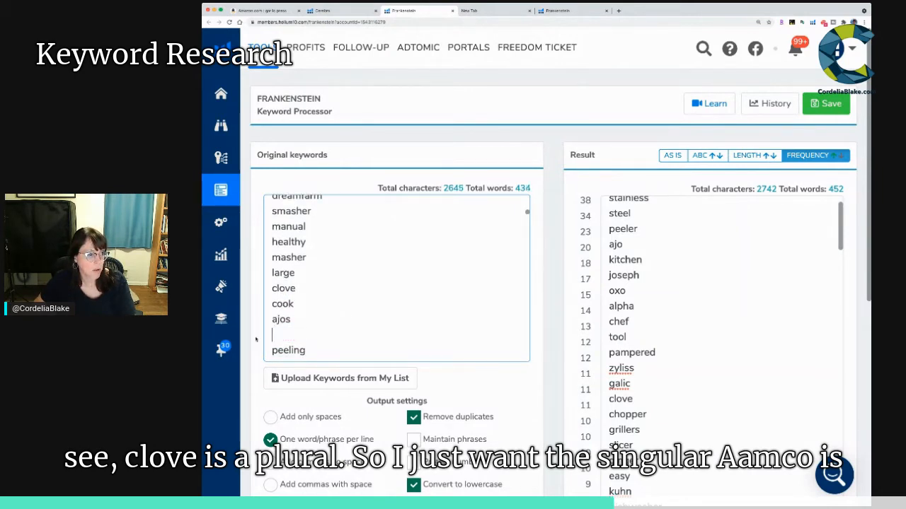
{"action": "scroll", "coordinate": [309, 326], "scroll_direction": "down", "scroll_amount": 2}
{"action": "double_click", "coordinate": [290, 325]}
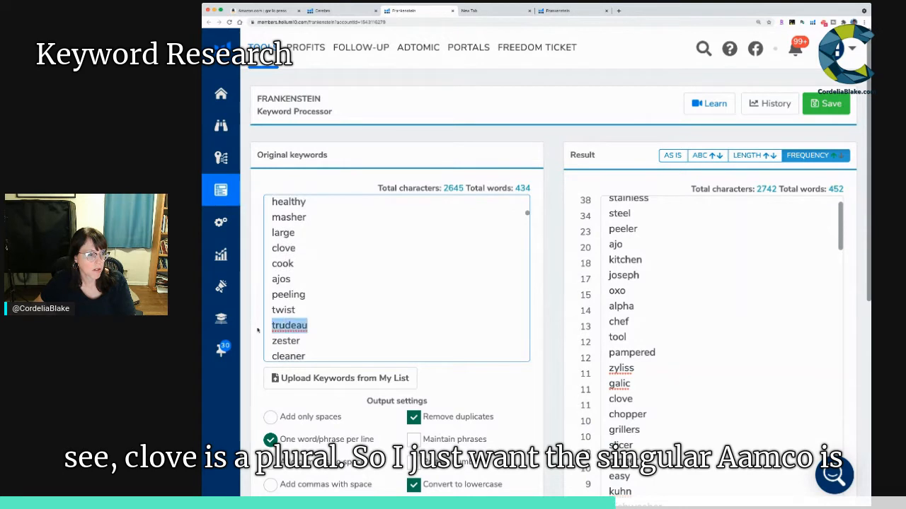
{"action": "key", "text": "BackSpace"}
{"action": "key", "text": "BackSpace"}
Delete the words "joes", "garject" and "sam" from the original keywords list.
{"action": "scroll", "coordinate": [310, 323], "scroll_direction": "down", "scroll_amount": 2}
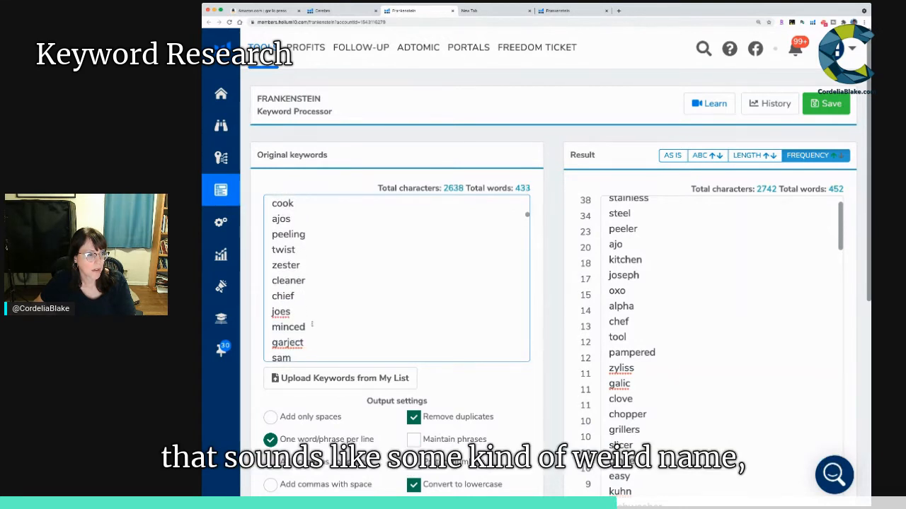
{"action": "double_click", "coordinate": [300, 318]}
{"action": "key", "text": "BackSpace"}
{"action": "key", "text": "BackSpace"}
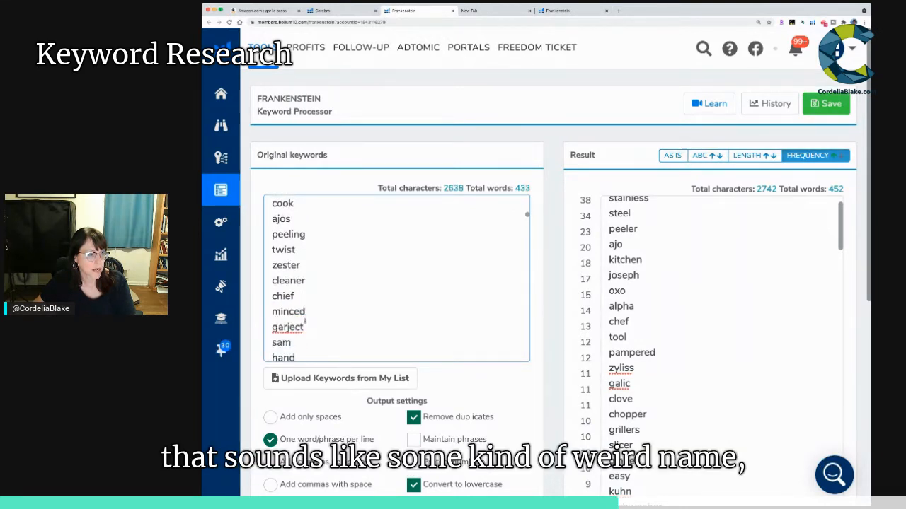
{"action": "double_click", "coordinate": [304, 327]}
{"action": "key", "text": "BackSpace"}
{"action": "key", "text": "BackSpace"}
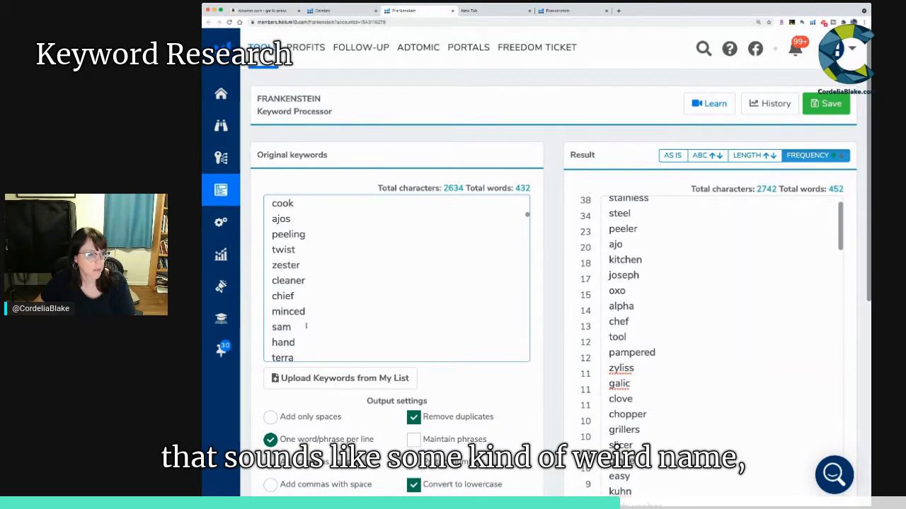
{"action": "scroll", "coordinate": [306, 326], "scroll_direction": "down", "scroll_amount": 1}
{"action": "double_click", "coordinate": [298, 302]}
{"action": "key", "text": "BackSpace"}
{"action": "key", "text": "BackSpace"}
Examine the frequency counts in the result list against the original keywords to decide where to cut the list off.
{"action": "scroll", "coordinate": [307, 312], "scroll_direction": "down", "scroll_amount": 2}
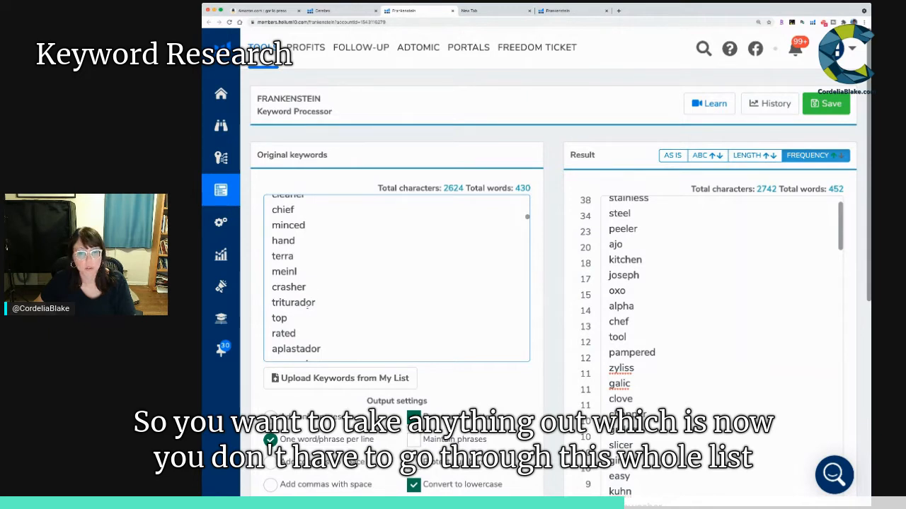
{"action": "scroll", "coordinate": [331, 292], "scroll_direction": "up", "scroll_amount": 10}
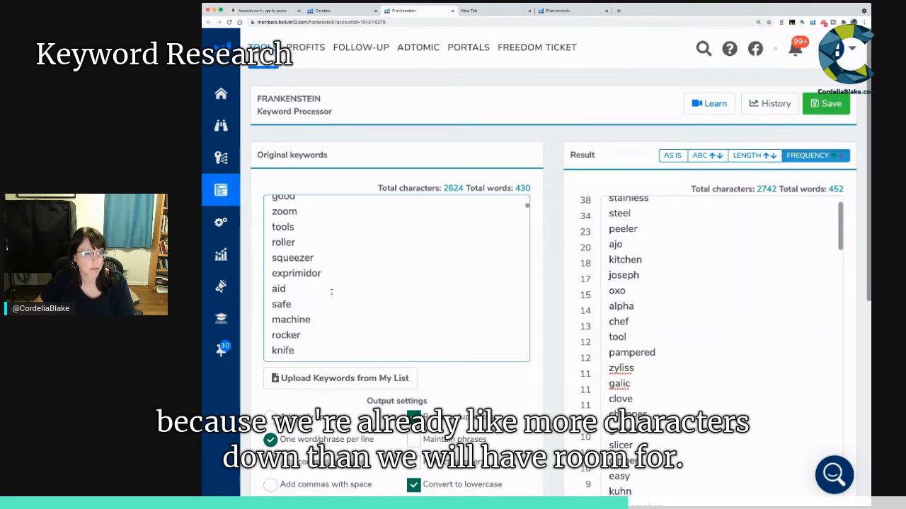
{"action": "scroll", "coordinate": [331, 291], "scroll_direction": "up", "scroll_amount": 10}
{"action": "scroll", "coordinate": [331, 288], "scroll_direction": "down", "scroll_amount": 5}
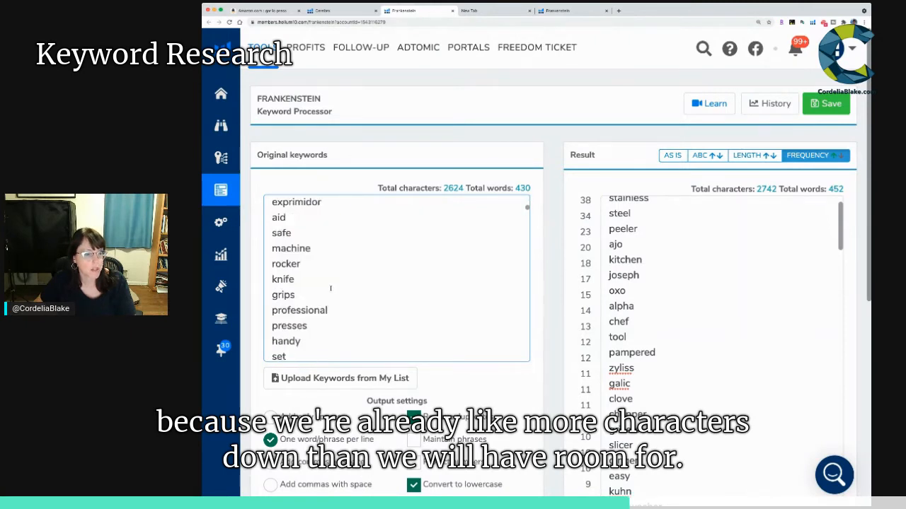
{"action": "scroll", "coordinate": [633, 338], "scroll_direction": "down", "scroll_amount": 6}
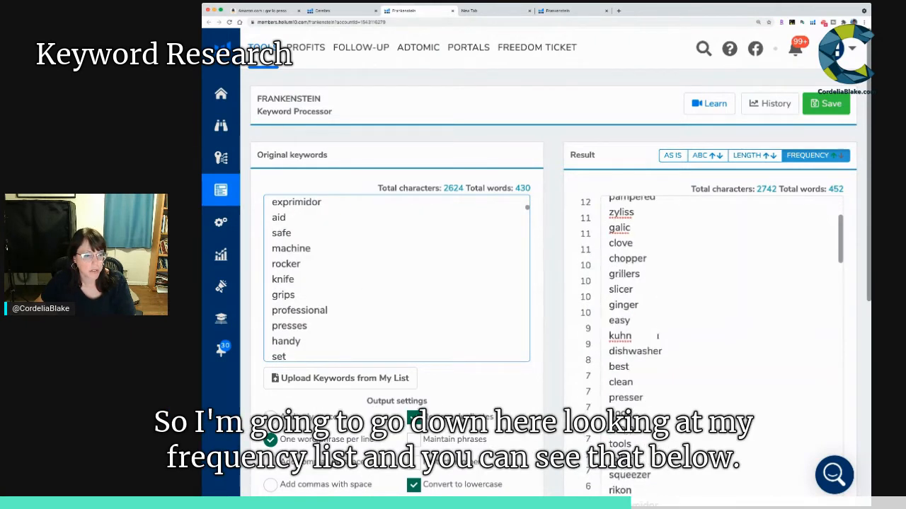
{"action": "scroll", "coordinate": [657, 337], "scroll_direction": "down", "scroll_amount": 6}
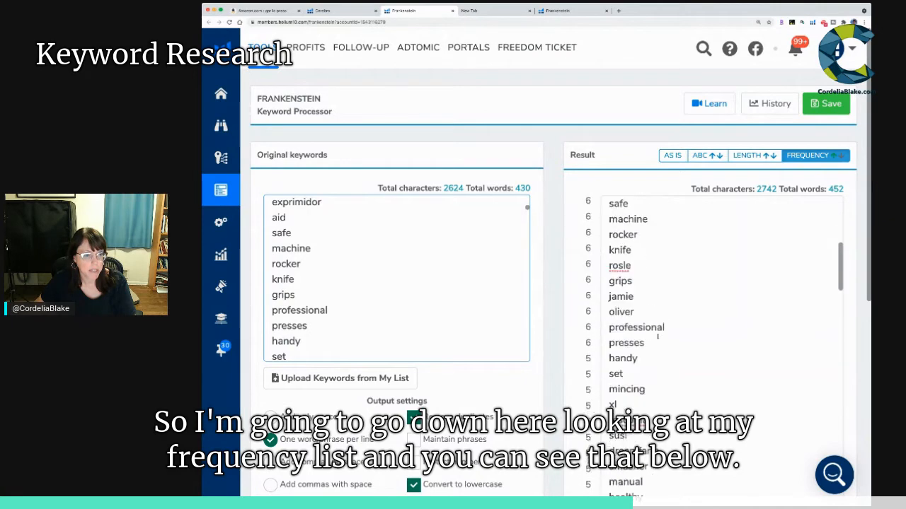
{"action": "scroll", "coordinate": [658, 337], "scroll_direction": "down", "scroll_amount": 5}
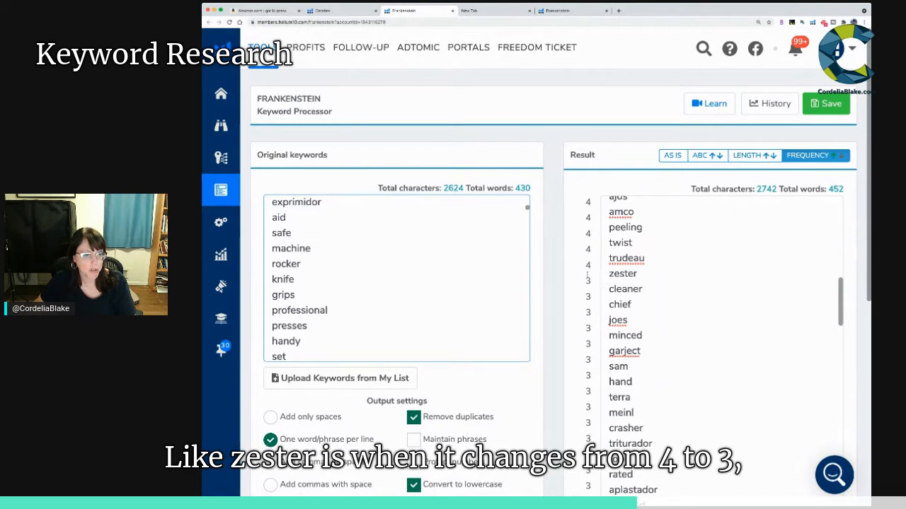
{"action": "scroll", "coordinate": [328, 305], "scroll_direction": "up", "scroll_amount": 3}
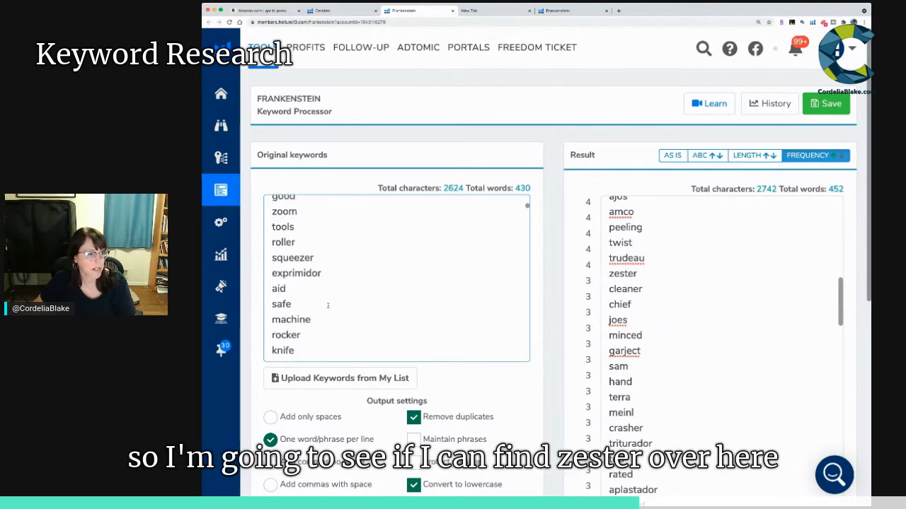
{"action": "scroll", "coordinate": [328, 305], "scroll_direction": "down", "scroll_amount": 8}
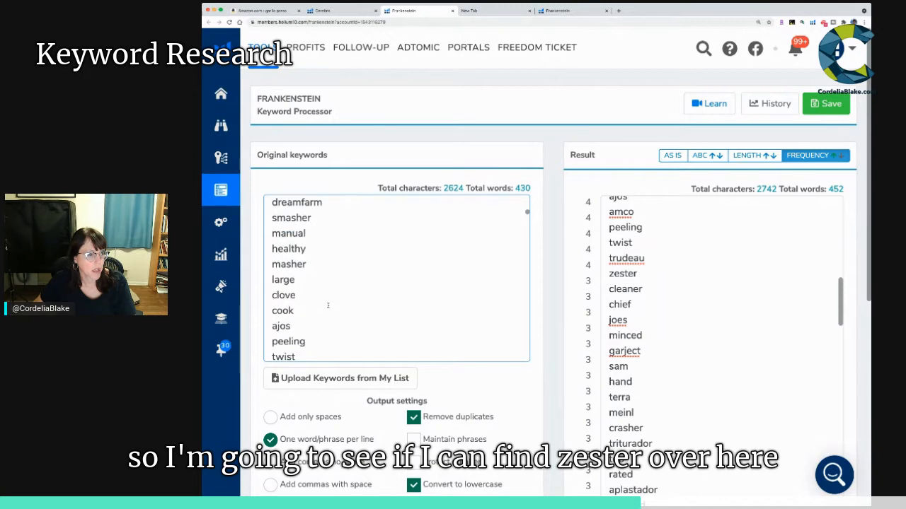
{"action": "scroll", "coordinate": [328, 305], "scroll_direction": "down", "scroll_amount": 7}
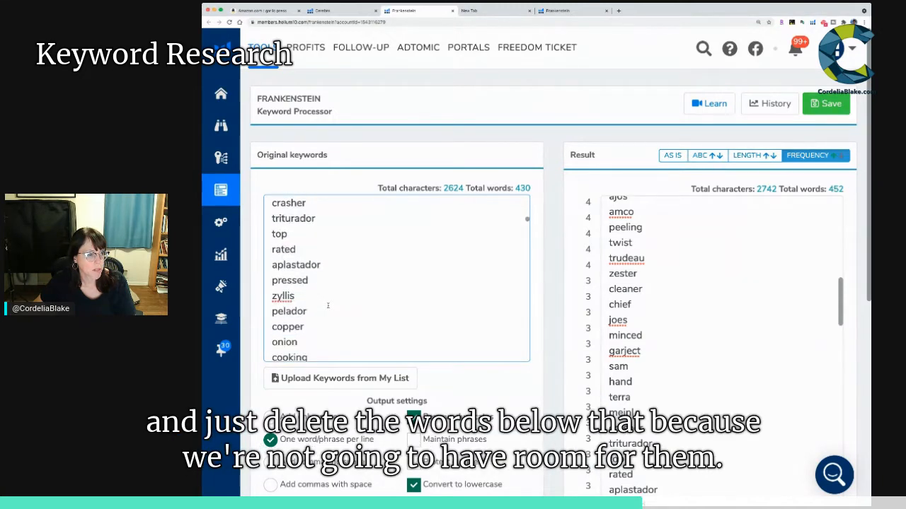
Delete the misspelled brand word "zyllis" from the original keywords list.
{"action": "scroll", "coordinate": [328, 305], "scroll_direction": "down", "scroll_amount": 1}
{"action": "left_click_drag", "start_coordinate": [296, 262], "coordinate": [246, 262]}
{"action": "key", "text": "BackSpace"}
{"action": "key", "text": "BackSpace"}
Delete every low-frequency word after "zester", from "cleaner" to the end of the original keywords list.
{"action": "scroll", "coordinate": [309, 284], "scroll_direction": "up", "scroll_amount": 4}
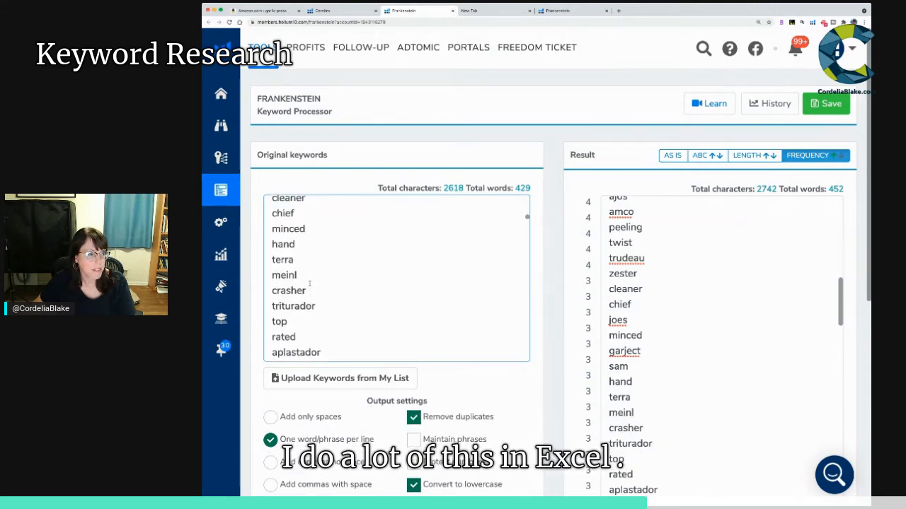
{"action": "scroll", "coordinate": [309, 283], "scroll_direction": "up", "scroll_amount": 1}
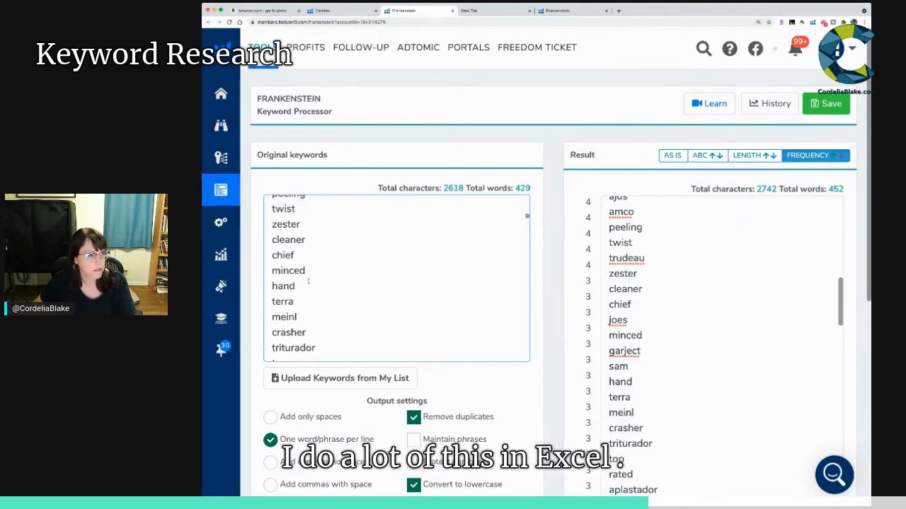
{"action": "left_click_drag", "start_coordinate": [271, 239], "coordinate": [294, 256]}
{"action": "left_click_drag", "start_coordinate": [363, 380], "coordinate": [365, 380]}
{"action": "left_click_drag", "start_coordinate": [365, 381], "coordinate": [364, 380]}
{"action": "key", "text": "ctrl+v"}
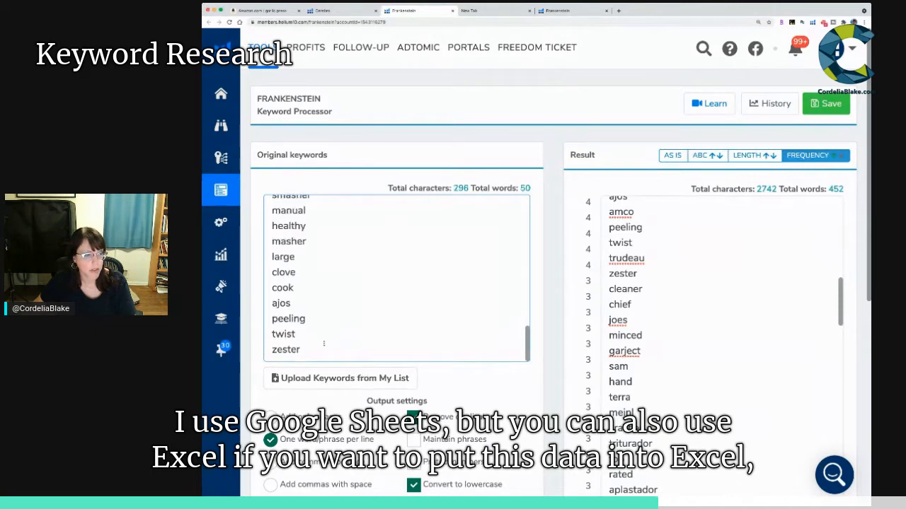
Select and copy all the remaining words in the original keywords list.
{"action": "scroll", "coordinate": [319, 347], "scroll_direction": "up", "scroll_amount": 3}
{"action": "scroll", "coordinate": [315, 349], "scroll_direction": "up", "scroll_amount": 10}
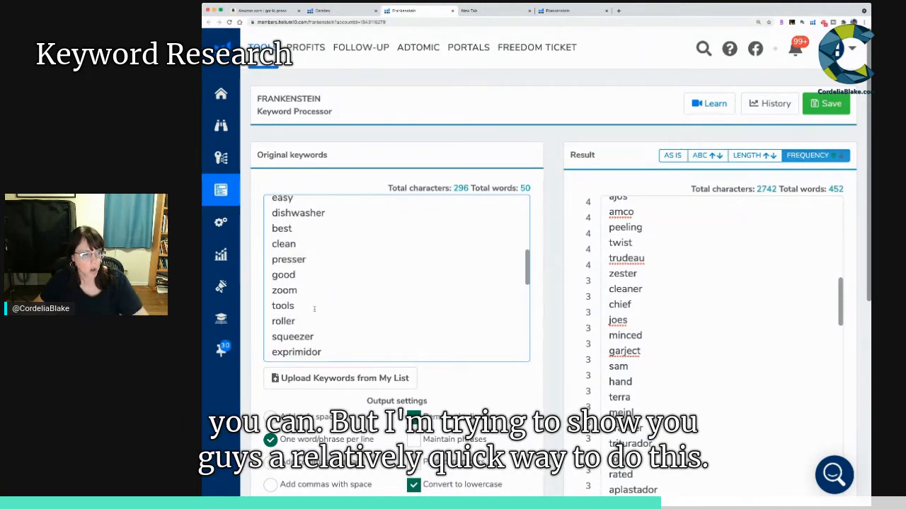
{"action": "key", "text": "super+a"}
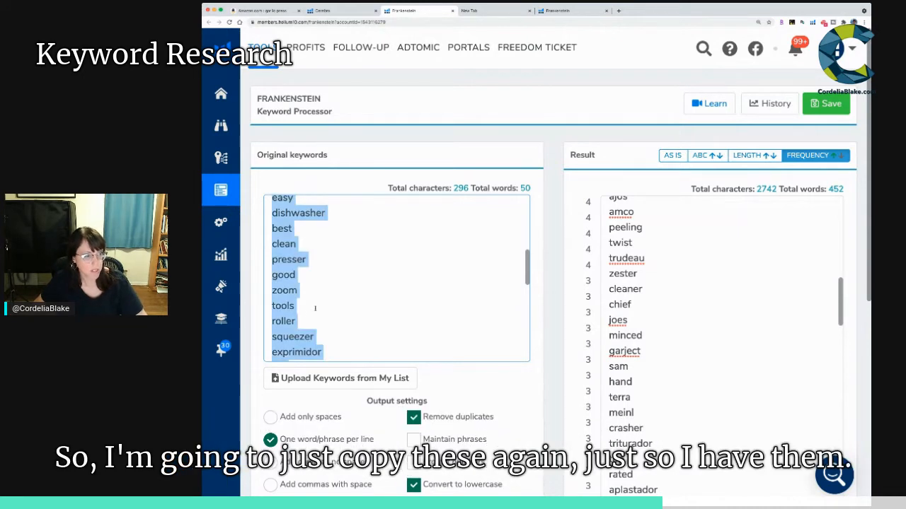
Reprocess the keywords with only spaces between words, turning off lowercase conversion and the removal of common words and single letters.
{"action": "scroll", "coordinate": [361, 325], "scroll_direction": "down", "scroll_amount": 2}
{"action": "scroll", "coordinate": [361, 325], "scroll_direction": "down", "scroll_amount": 5}
{"action": "scroll", "coordinate": [447, 387], "scroll_direction": "down", "scroll_amount": 3}
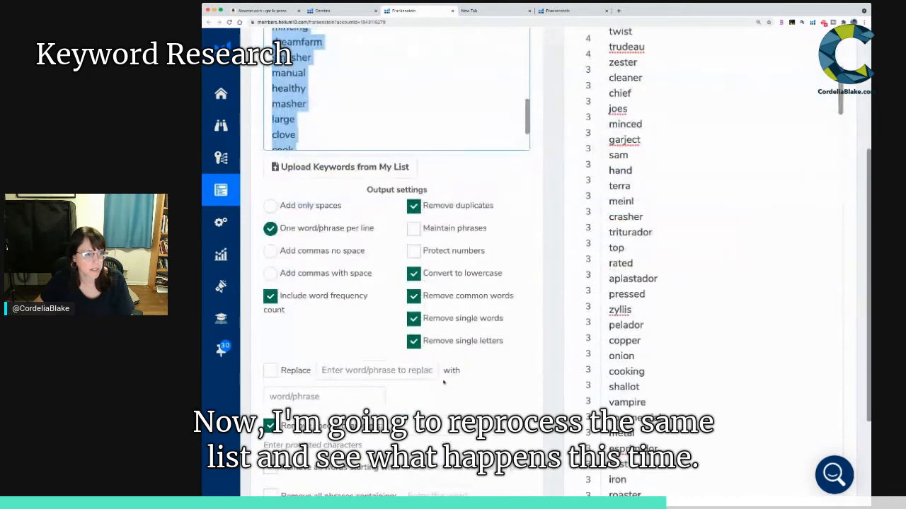
{"action": "left_click", "coordinate": [271, 206]}
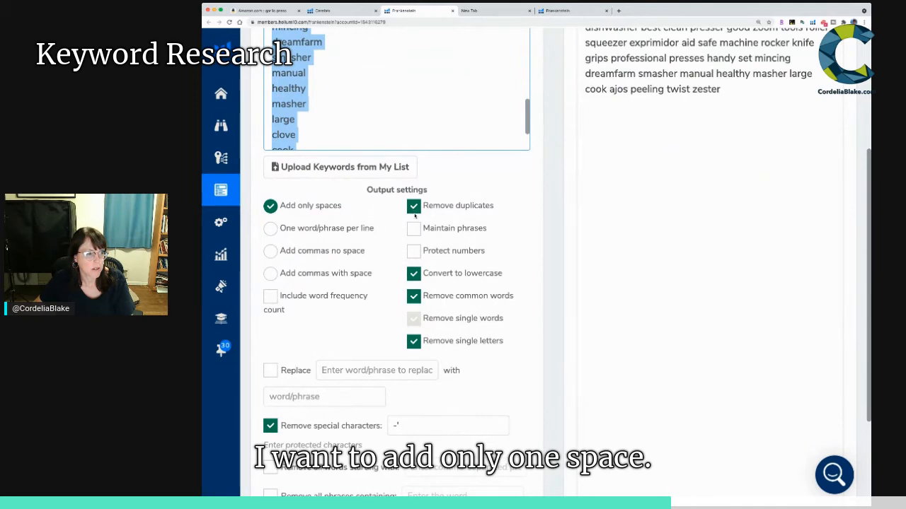
{"action": "left_click", "coordinate": [414, 274]}
{"action": "left_click", "coordinate": [414, 297]}
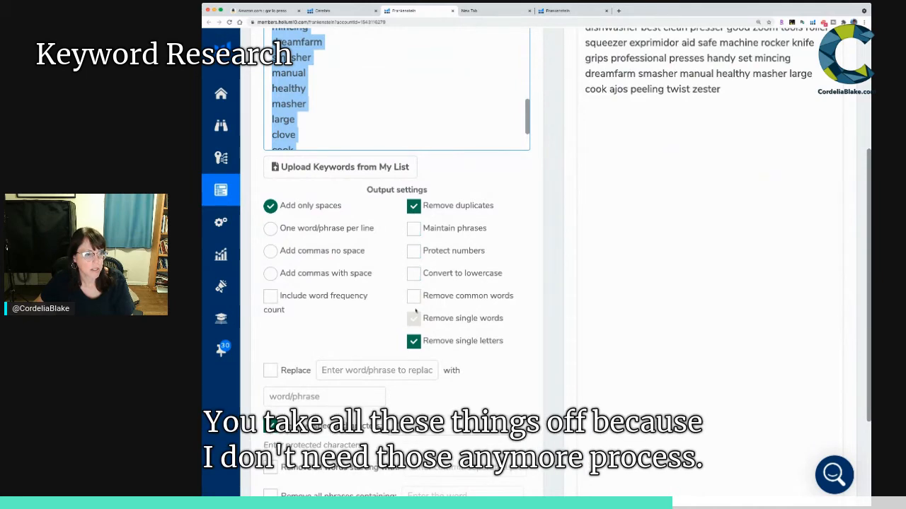
{"action": "scroll", "coordinate": [478, 344], "scroll_direction": "down", "scroll_amount": 2}
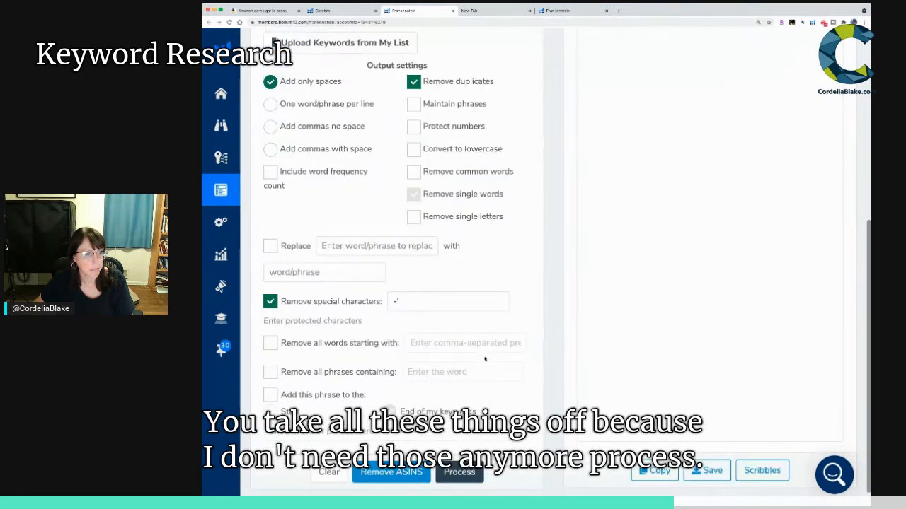
{"action": "left_click", "coordinate": [458, 472]}
{"action": "scroll", "coordinate": [654, 279], "scroll_direction": "up", "scroll_amount": 4}
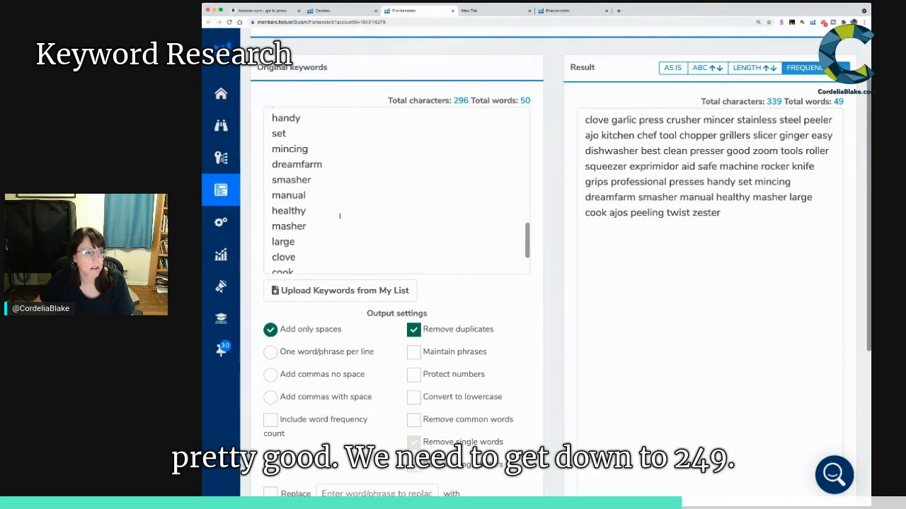
Delete the last four words, "ajos", "peeling", "twist" and "zester", from the original keywords list.
{"action": "scroll", "coordinate": [334, 212], "scroll_direction": "down", "scroll_amount": 2}
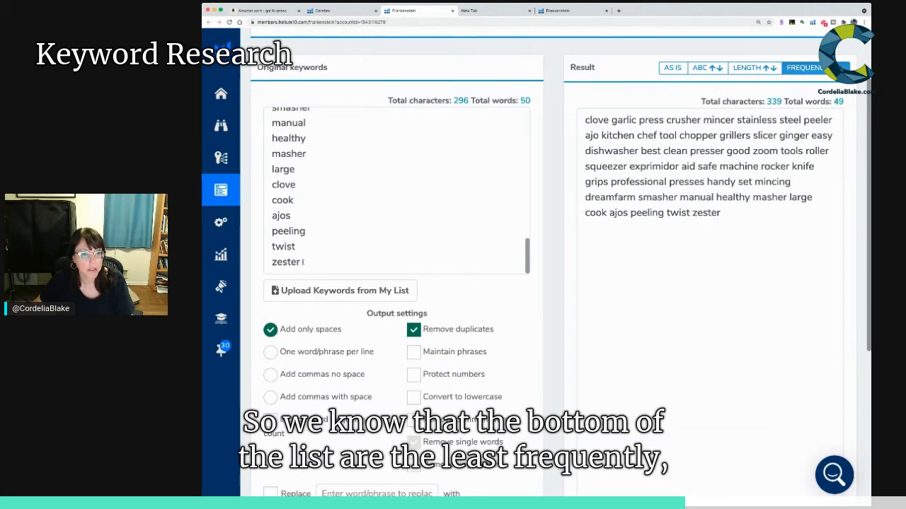
{"action": "left_click_drag", "start_coordinate": [303, 262], "coordinate": [272, 215]}
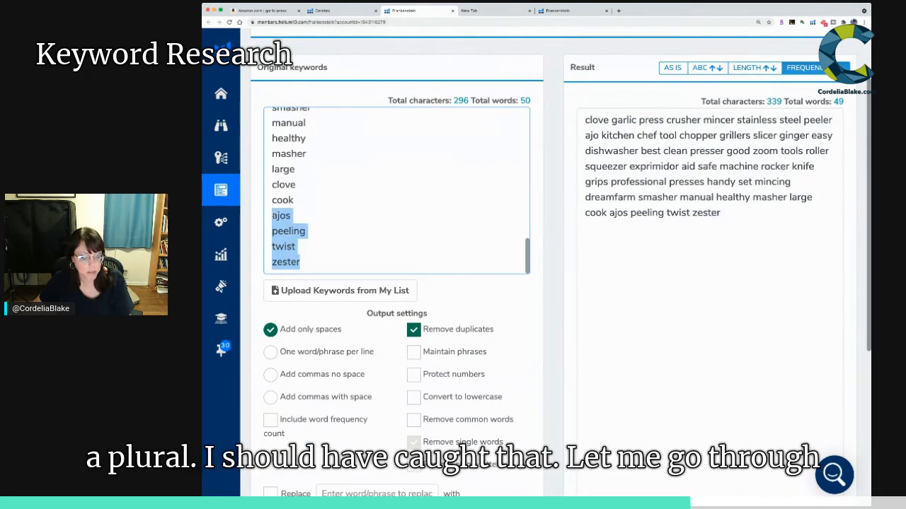
{"action": "key", "text": "BackSpace"}
Shorten the plural "presses" to "press" in the original keywords list.
{"action": "scroll", "coordinate": [298, 215], "scroll_direction": "up", "scroll_amount": 4}
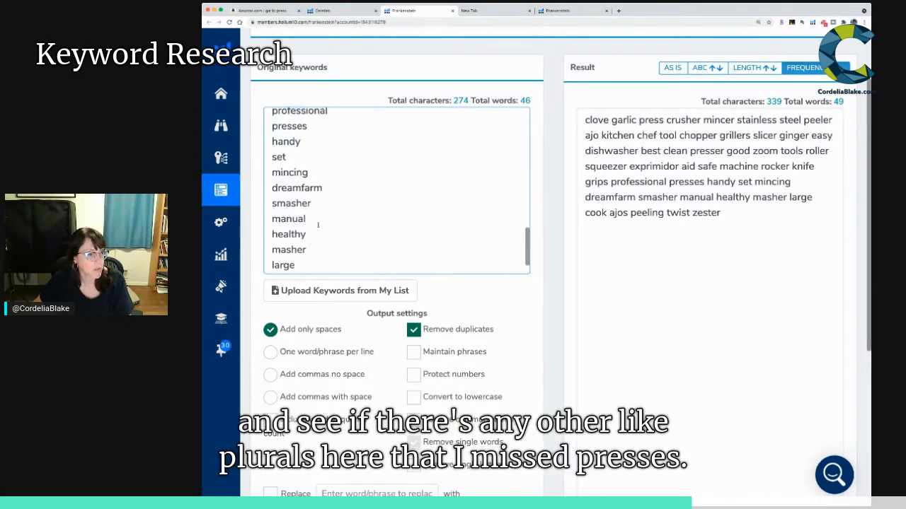
{"action": "scroll", "coordinate": [318, 227], "scroll_direction": "up", "scroll_amount": 5}
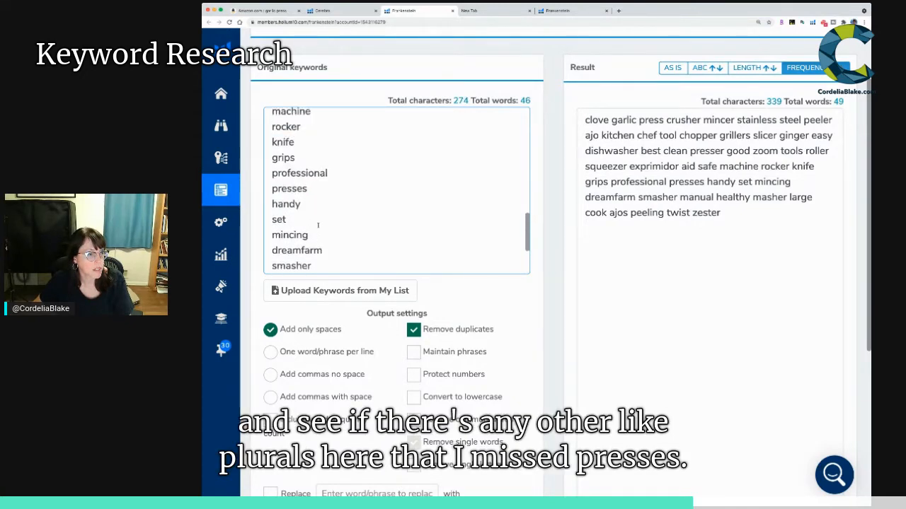
{"action": "key", "text": "BackSpace"}
{"action": "key", "text": "BackSpace"}
Check the rest of the original keywords list for other plurals or unsuitable words.
{"action": "scroll", "coordinate": [318, 233], "scroll_direction": "up", "scroll_amount": 2}
{"action": "scroll", "coordinate": [320, 231], "scroll_direction": "up", "scroll_amount": 6}
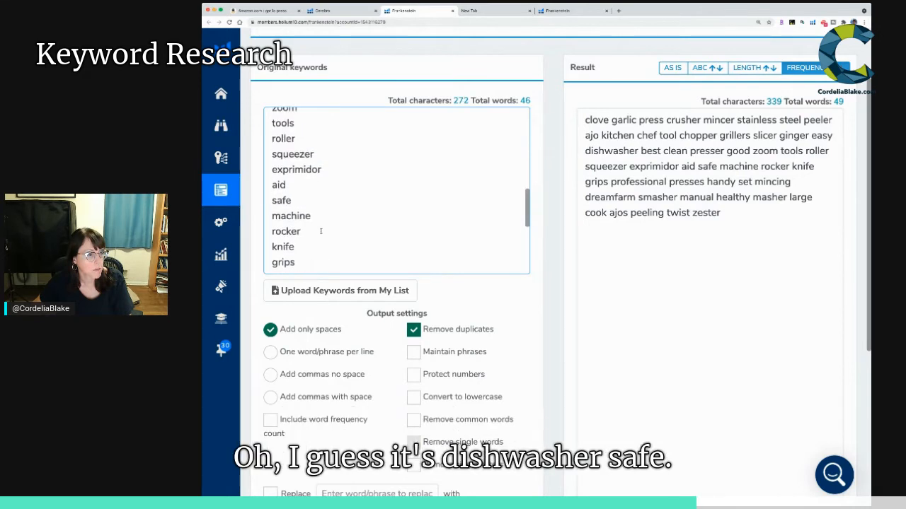
{"action": "scroll", "coordinate": [320, 231], "scroll_direction": "up", "scroll_amount": 6}
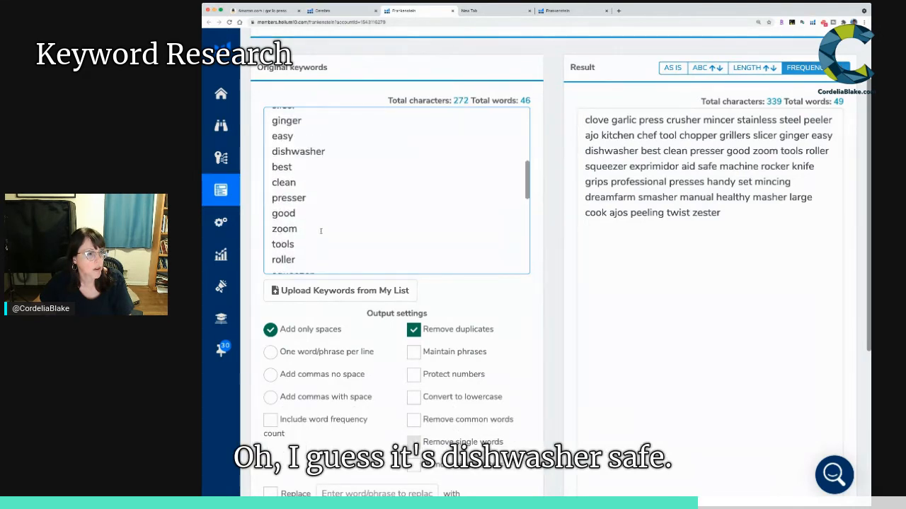
{"action": "scroll", "coordinate": [321, 230], "scroll_direction": "up", "scroll_amount": 1}
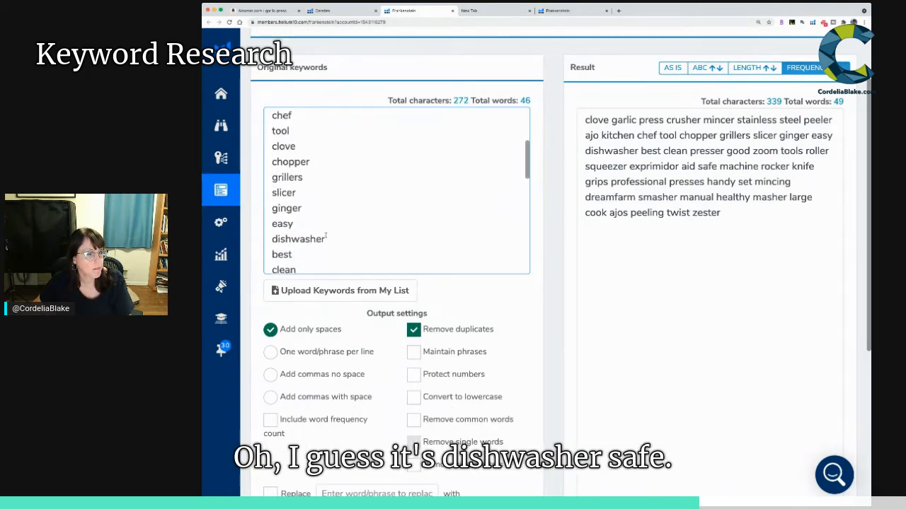
{"action": "scroll", "coordinate": [323, 228], "scroll_direction": "up", "scroll_amount": 6}
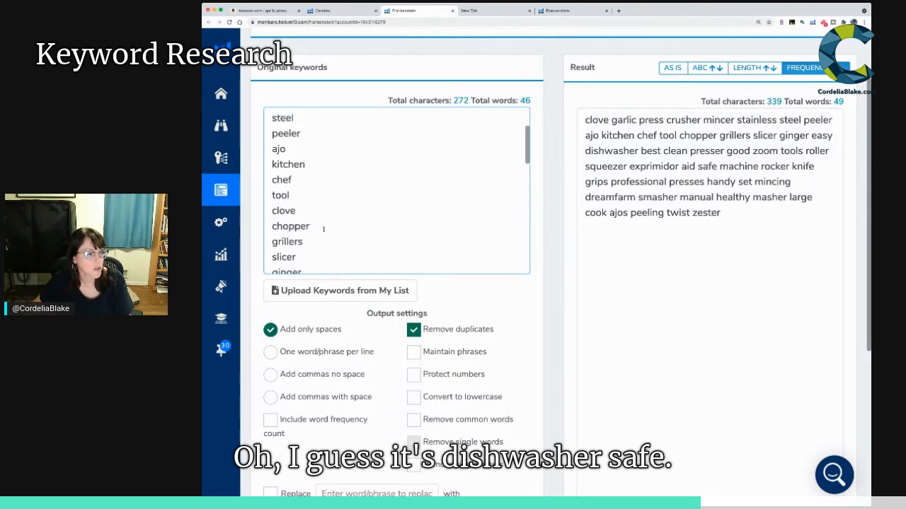
{"action": "scroll", "coordinate": [323, 228], "scroll_direction": "up", "scroll_amount": 4}
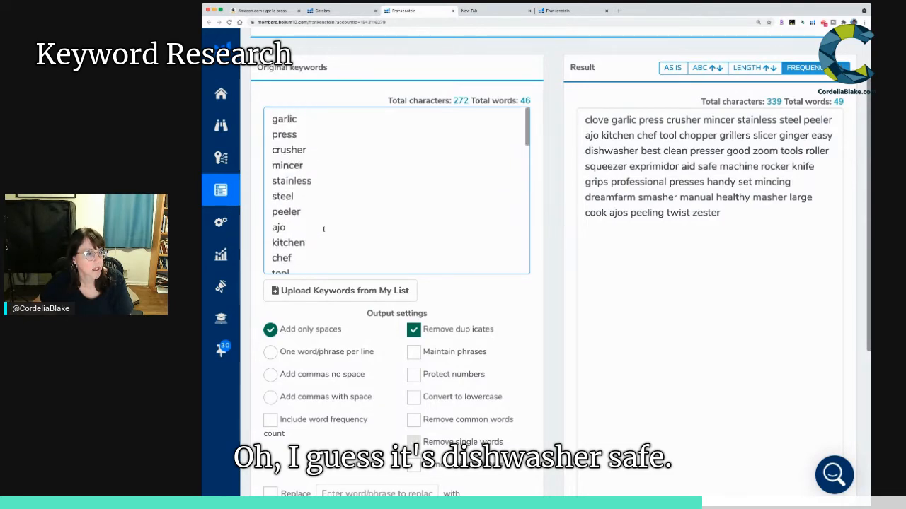
{"action": "scroll", "coordinate": [324, 229], "scroll_direction": "down", "scroll_amount": 10}
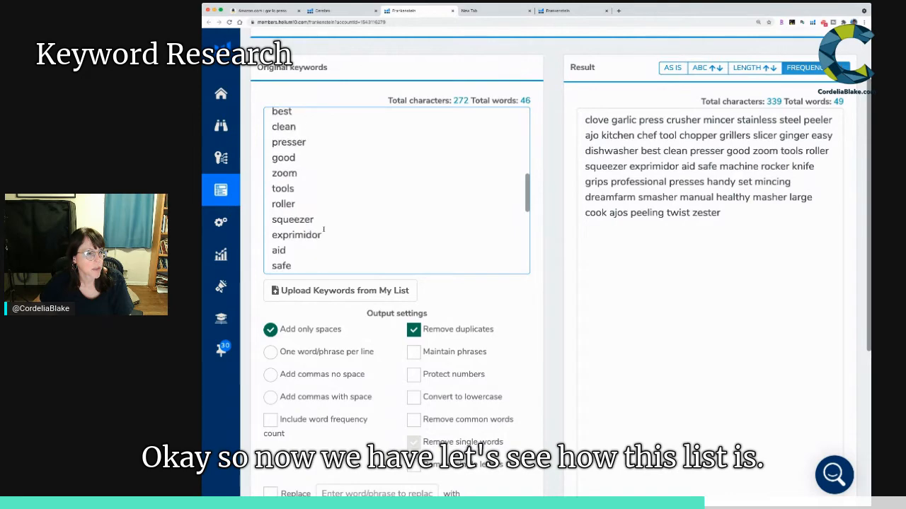
Select all the cleaned-up original keywords and process them again with the same output settings.
{"action": "key", "text": "ctrl+a"}
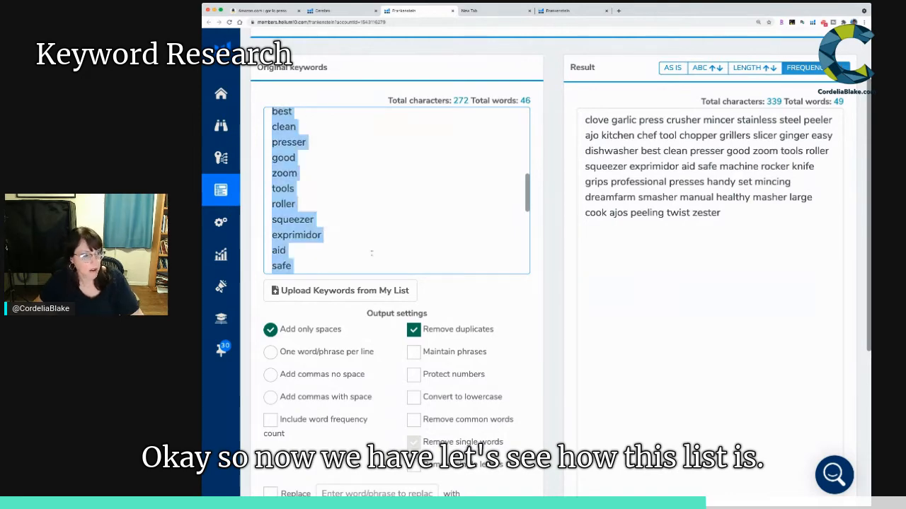
{"action": "scroll", "coordinate": [404, 378], "scroll_direction": "down", "scroll_amount": 5}
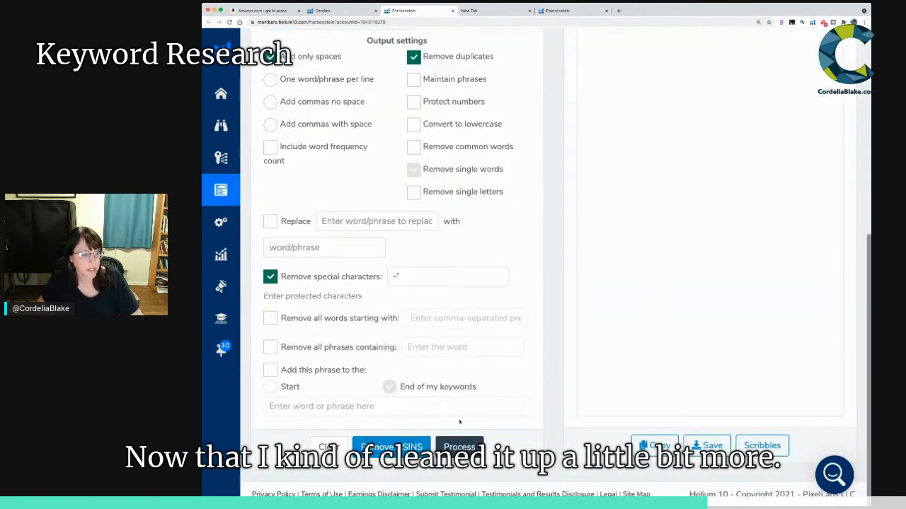
{"action": "left_click", "coordinate": [457, 446]}
{"action": "scroll", "coordinate": [621, 268], "scroll_direction": "up", "scroll_amount": 5}
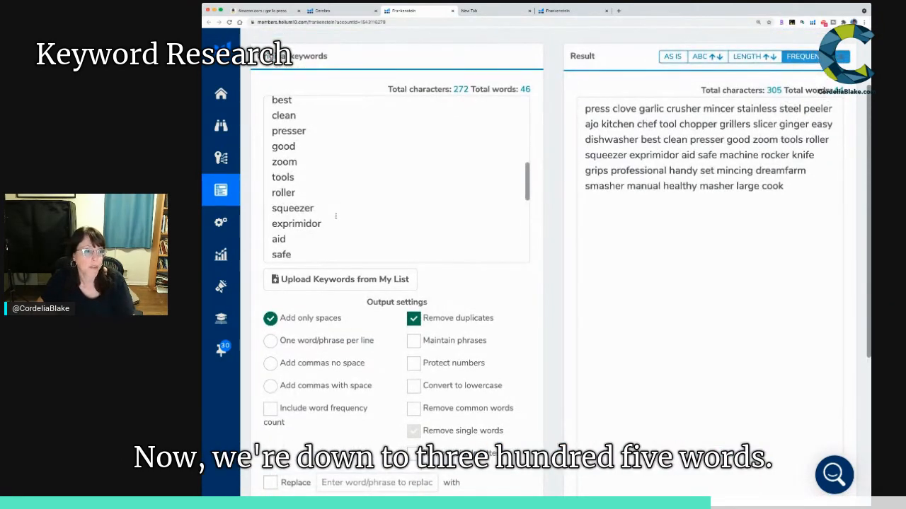
Delete the brand word "dreamfarm" from the original keywords list.
{"action": "scroll", "coordinate": [335, 223], "scroll_direction": "down", "scroll_amount": 10}
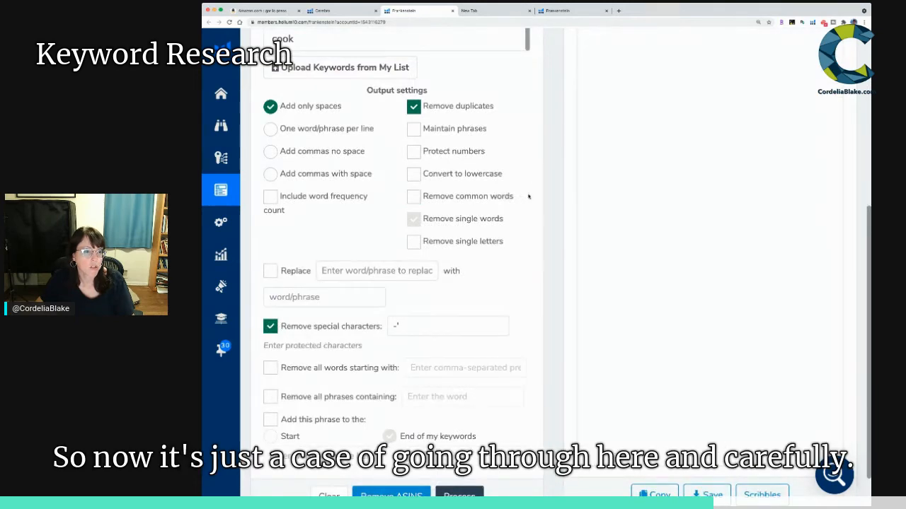
{"action": "scroll", "coordinate": [528, 197], "scroll_direction": "up", "scroll_amount": 3}
{"action": "scroll", "coordinate": [528, 197], "scroll_direction": "up", "scroll_amount": 1}
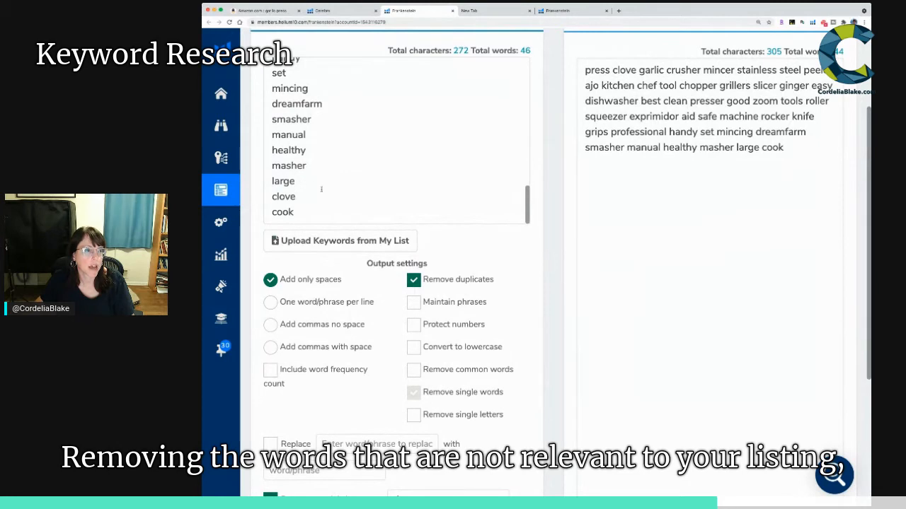
{"action": "scroll", "coordinate": [328, 193], "scroll_direction": "up", "scroll_amount": 1}
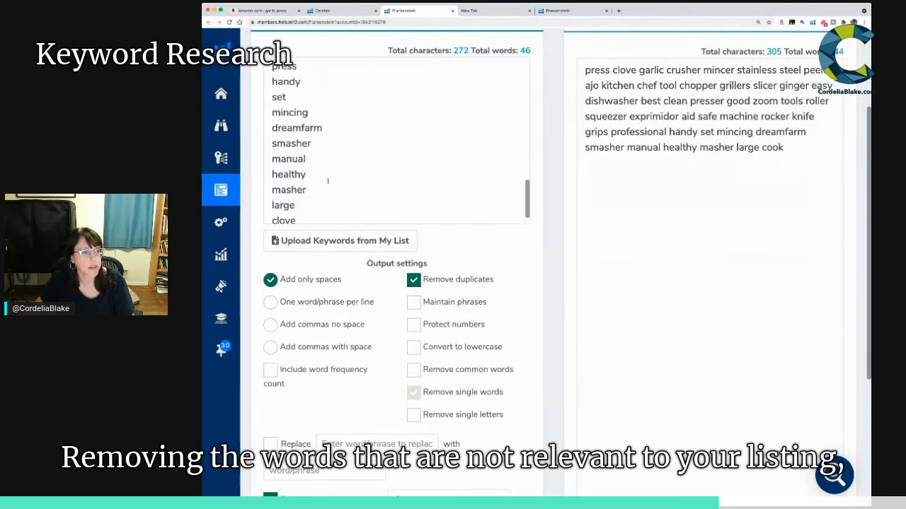
{"action": "left_click_drag", "start_coordinate": [324, 128], "coordinate": [261, 123]}
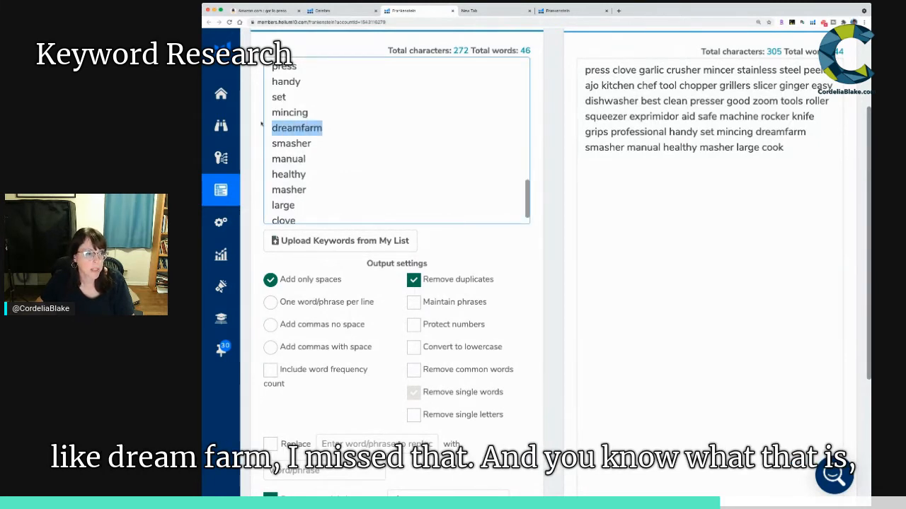
{"action": "key", "text": "BackSpace"}
{"action": "key", "text": "BackSpace"}
Delete the probable brand-name word "aid" from the original keywords list.
{"action": "scroll", "coordinate": [345, 139], "scroll_direction": "up", "scroll_amount": 1}
{"action": "scroll", "coordinate": [345, 140], "scroll_direction": "up", "scroll_amount": 4}
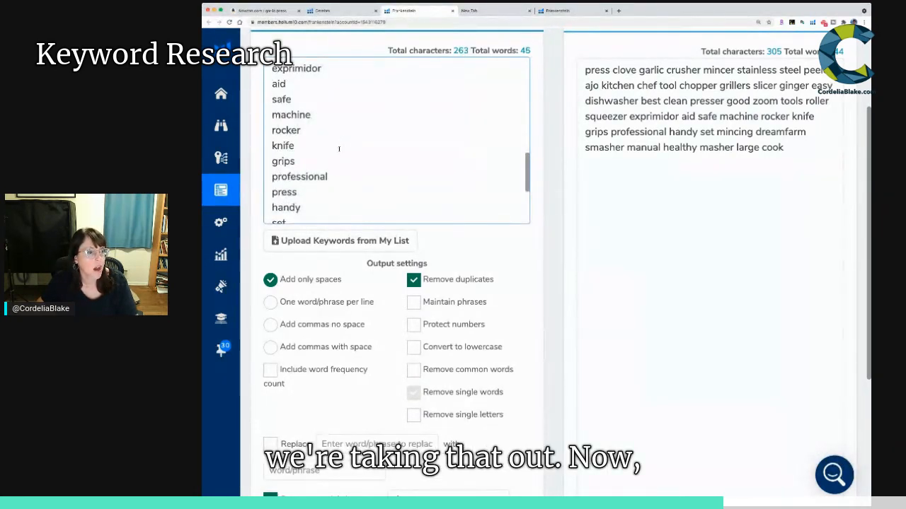
{"action": "scroll", "coordinate": [330, 164], "scroll_direction": "up", "scroll_amount": 3}
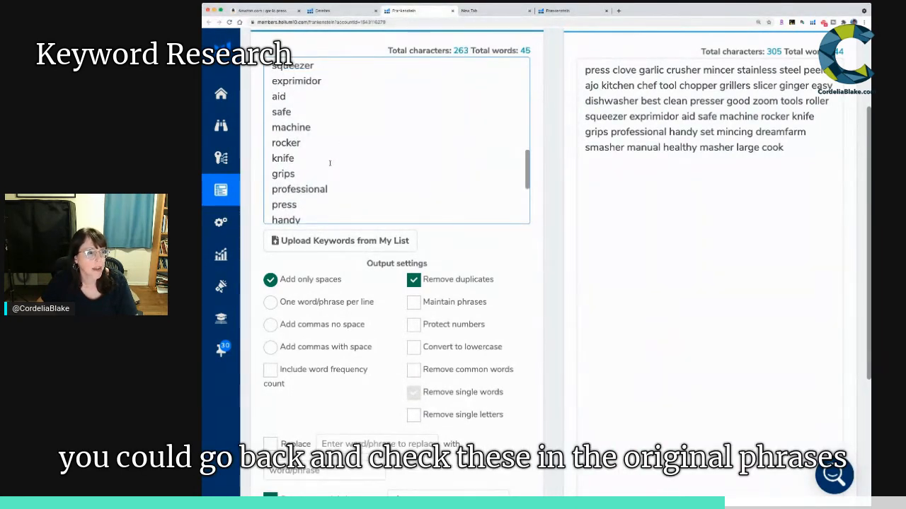
{"action": "scroll", "coordinate": [329, 164], "scroll_direction": "up", "scroll_amount": 2}
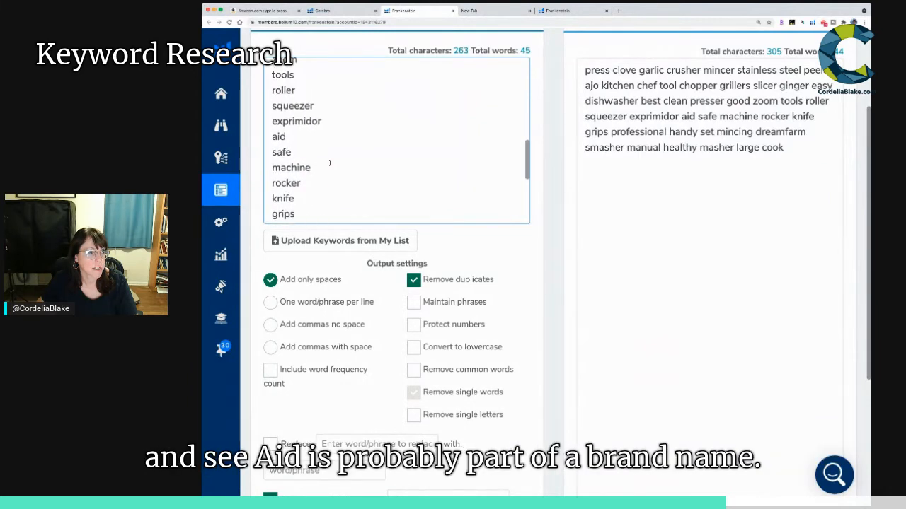
{"action": "left_click_drag", "start_coordinate": [287, 148], "coordinate": [263, 148]}
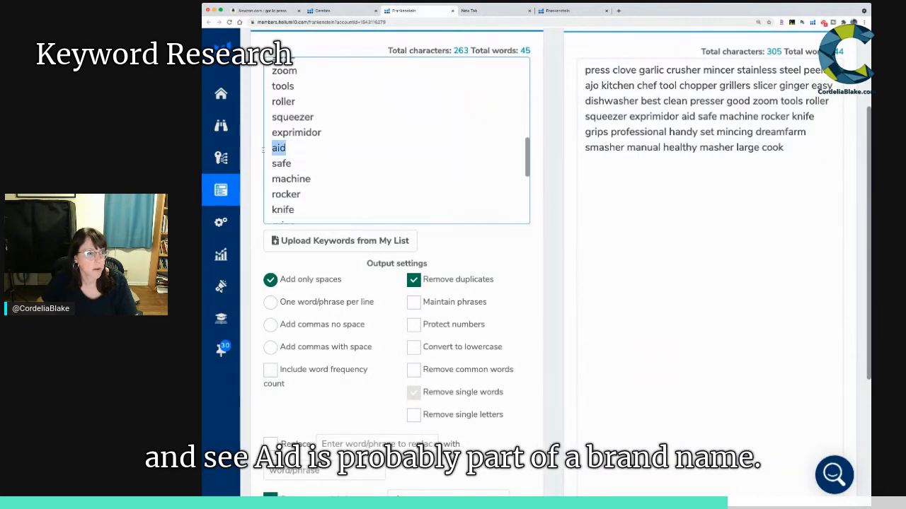
{"action": "key", "text": "BackSpace"}
Review the remaining original keywords, select them all and reprocess the list without the brand words.
{"action": "scroll", "coordinate": [320, 151], "scroll_direction": "up", "scroll_amount": 3}
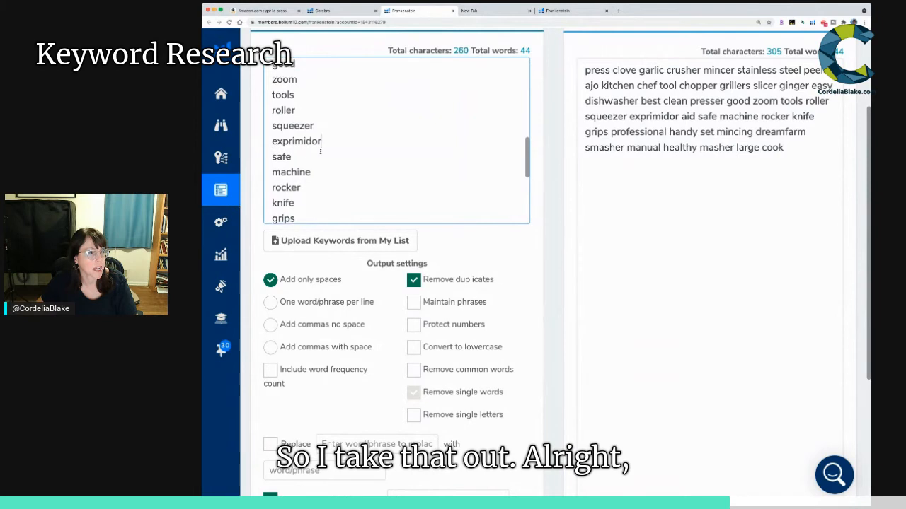
{"action": "scroll", "coordinate": [320, 151], "scroll_direction": "up", "scroll_amount": 6}
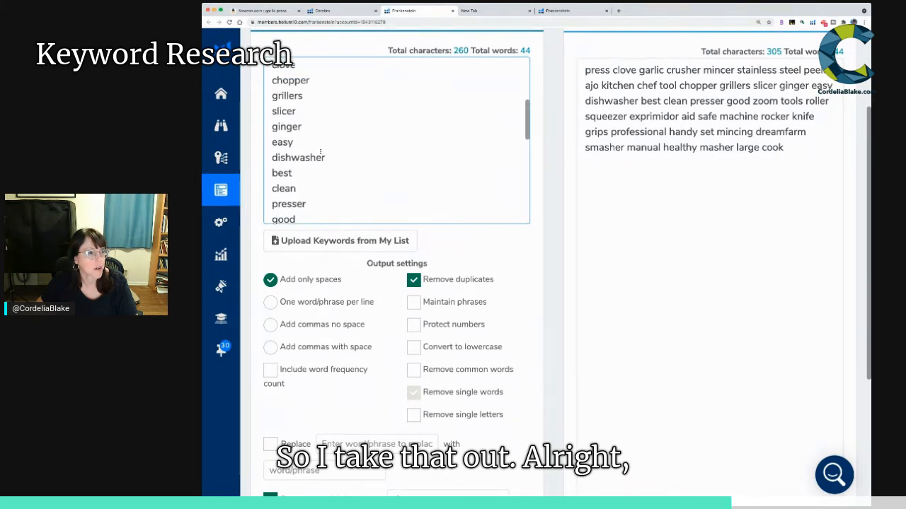
{"action": "scroll", "coordinate": [320, 152], "scroll_direction": "up", "scroll_amount": 1}
{"action": "scroll", "coordinate": [320, 151], "scroll_direction": "down", "scroll_amount": 2}
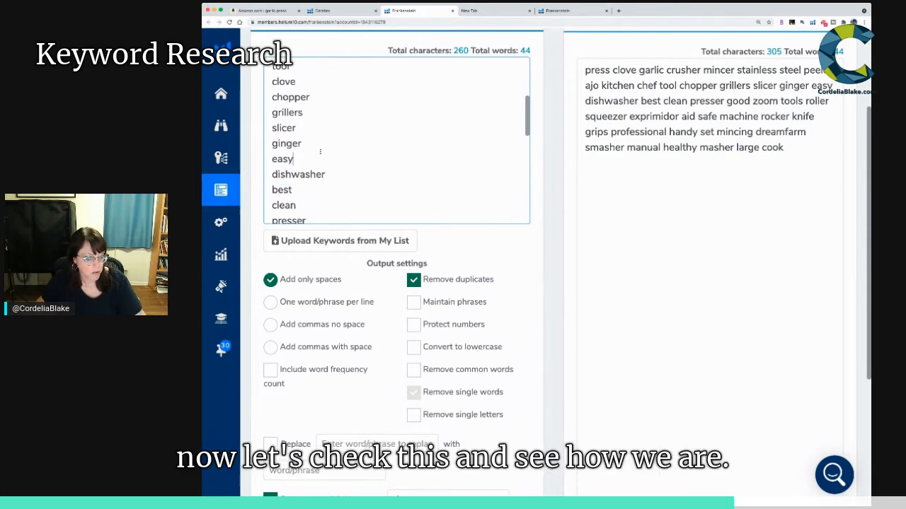
{"action": "key", "text": "ctrl+a"}
{"action": "scroll", "coordinate": [445, 271], "scroll_direction": "down", "scroll_amount": 5}
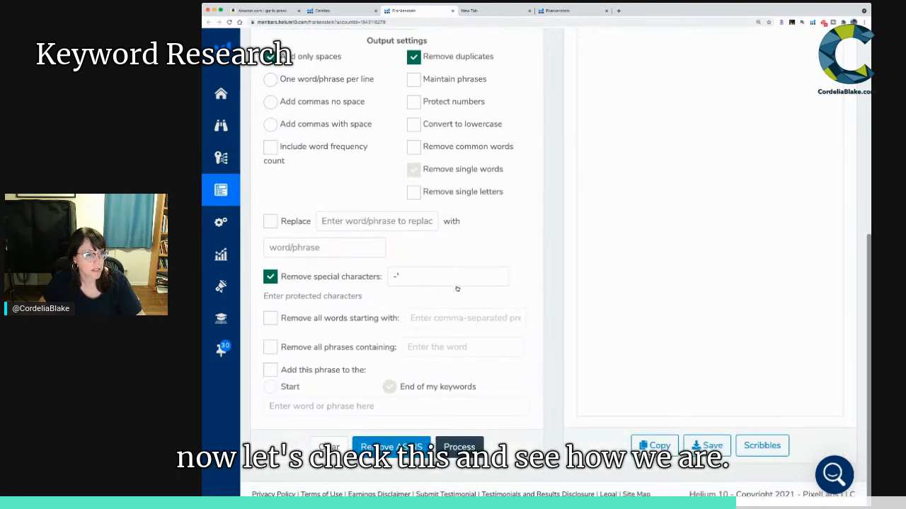
{"action": "scroll", "coordinate": [617, 304], "scroll_direction": "up", "scroll_amount": 2}
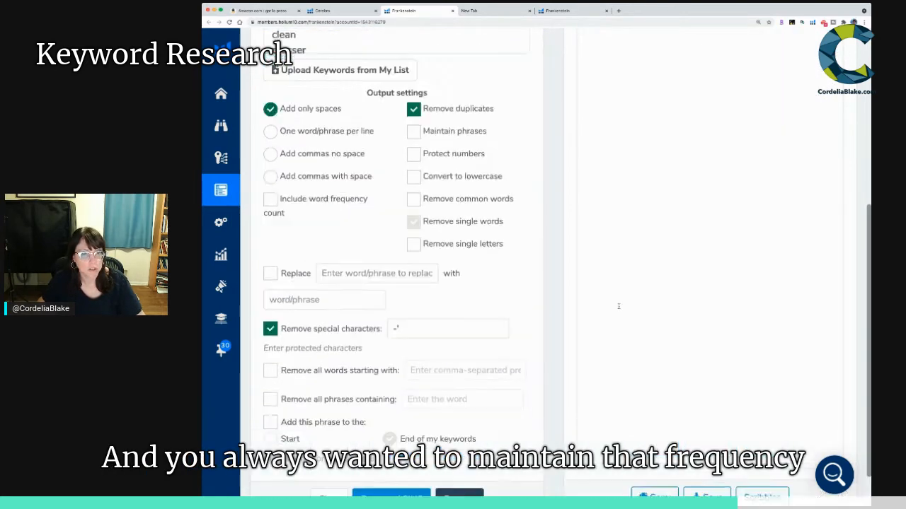
{"action": "scroll", "coordinate": [618, 306], "scroll_direction": "up", "scroll_amount": 3}
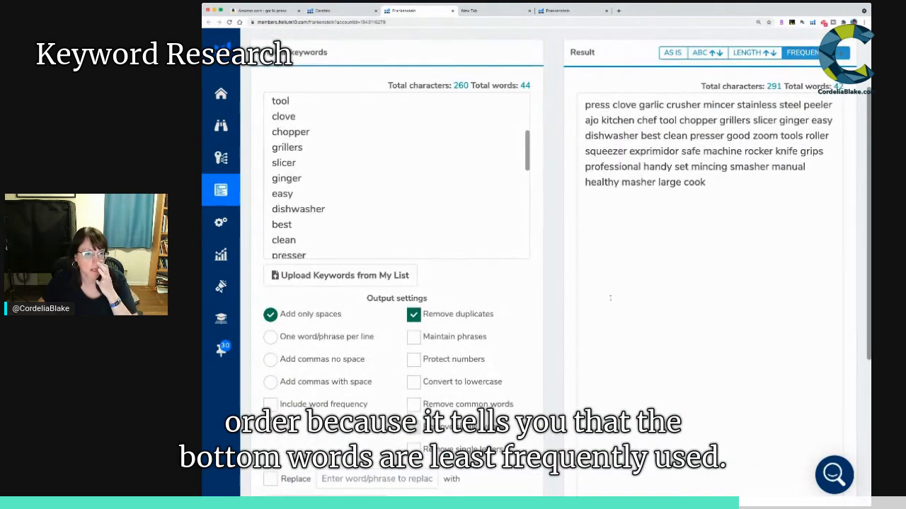
Delete the low-frequency word "large" near the end of the original keywords list.
{"action": "scroll", "coordinate": [450, 242], "scroll_direction": "down", "scroll_amount": 5}
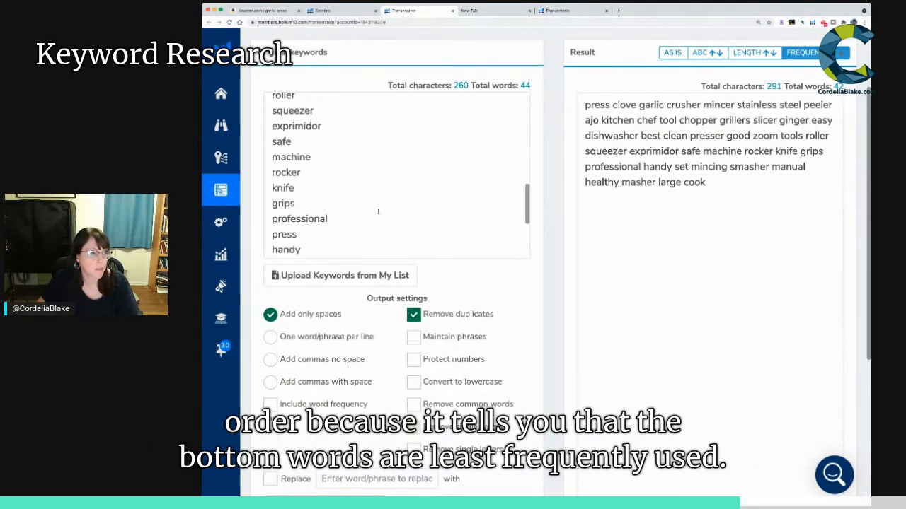
{"action": "left_click", "coordinate": [301, 216]}
{"action": "left_click_drag", "start_coordinate": [300, 214], "coordinate": [284, 215]}
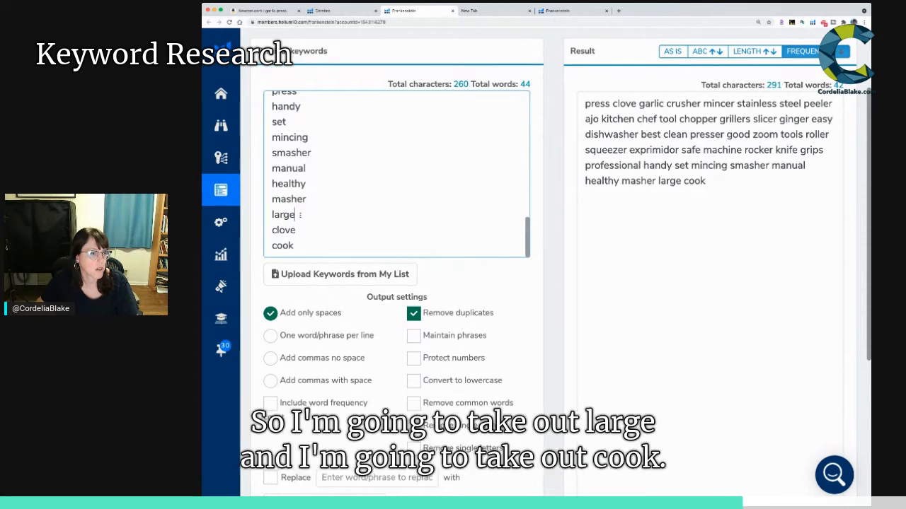
{"action": "key", "text": "BackSpace"}
{"action": "key", "text": "BackSpace"}
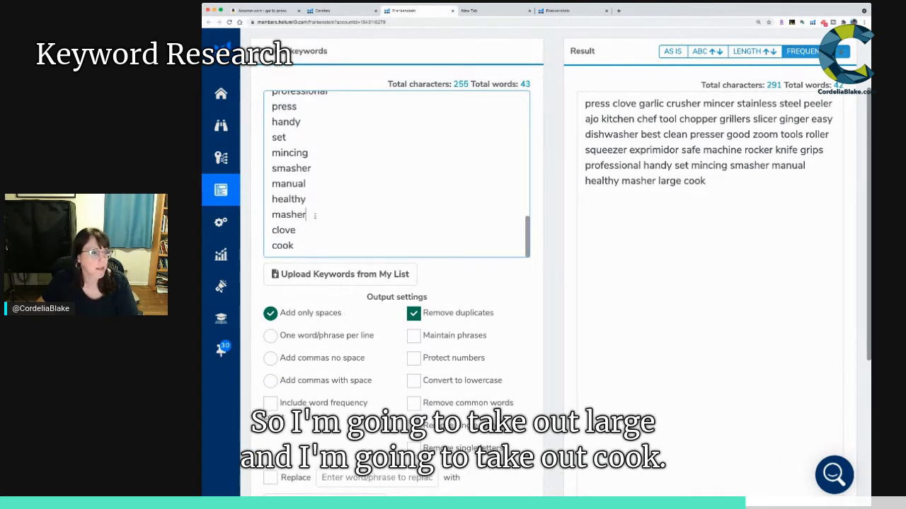
Delete the low-priority words "cook" and "set" from the original keywords list.
{"action": "left_click_drag", "start_coordinate": [297, 245], "coordinate": [273, 246]}
{"action": "key", "text": "BackSpace"}
{"action": "key", "text": "BackSpace"}
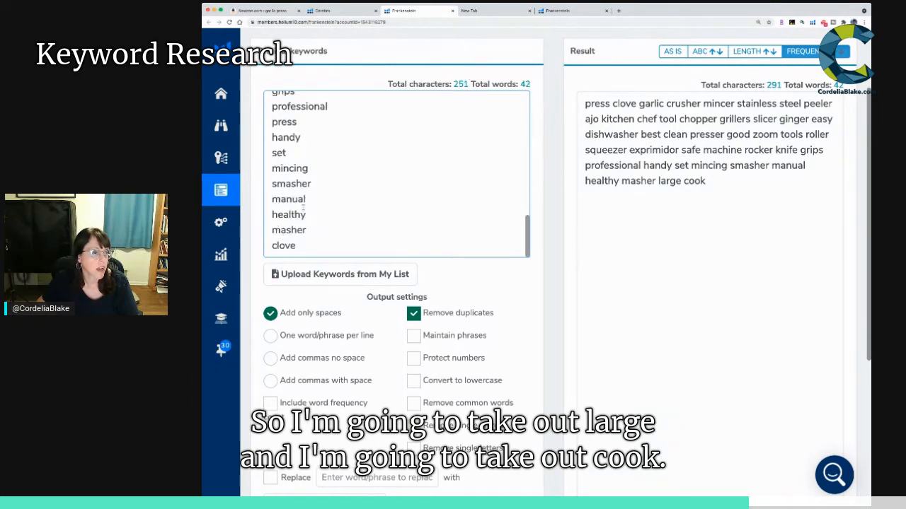
{"action": "left_click_drag", "start_coordinate": [286, 153], "coordinate": [271, 153]}
{"action": "key", "text": "BackSpace"}
{"action": "key", "text": "BackSpace"}
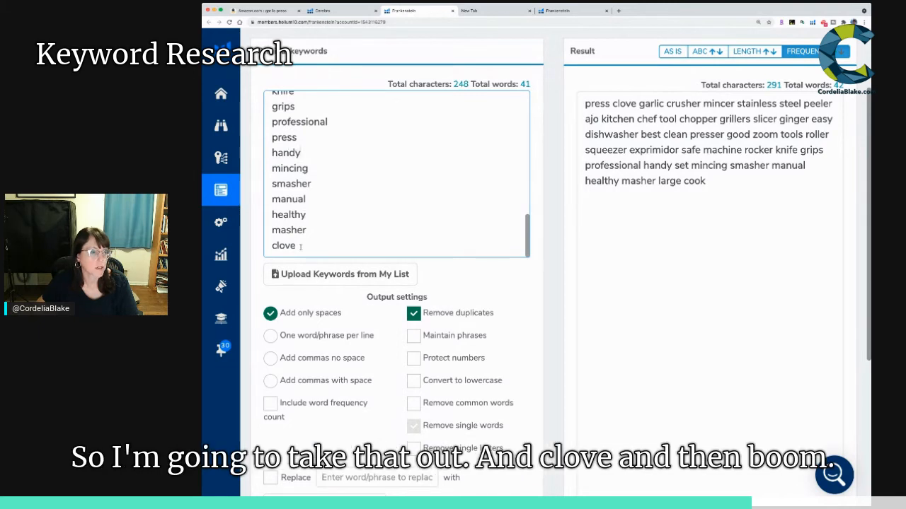
Delete the repeated word "clove" at the end of the original keywords list and reprocess the list.
{"action": "left_click_drag", "start_coordinate": [300, 247], "coordinate": [272, 246]}
{"action": "key", "text": "BackSpace"}
{"action": "key", "text": "BackSpace"}
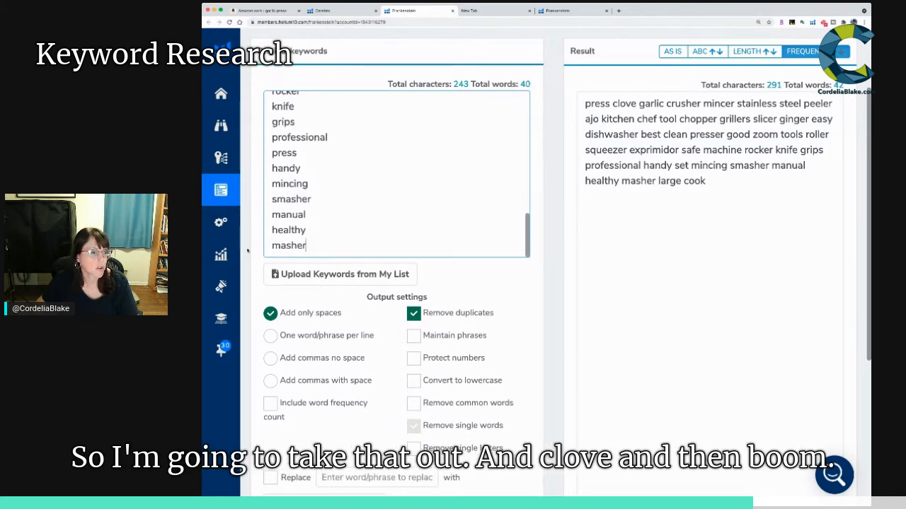
{"action": "key", "text": "super+a"}
{"action": "scroll", "coordinate": [365, 278], "scroll_direction": "down", "scroll_amount": 5}
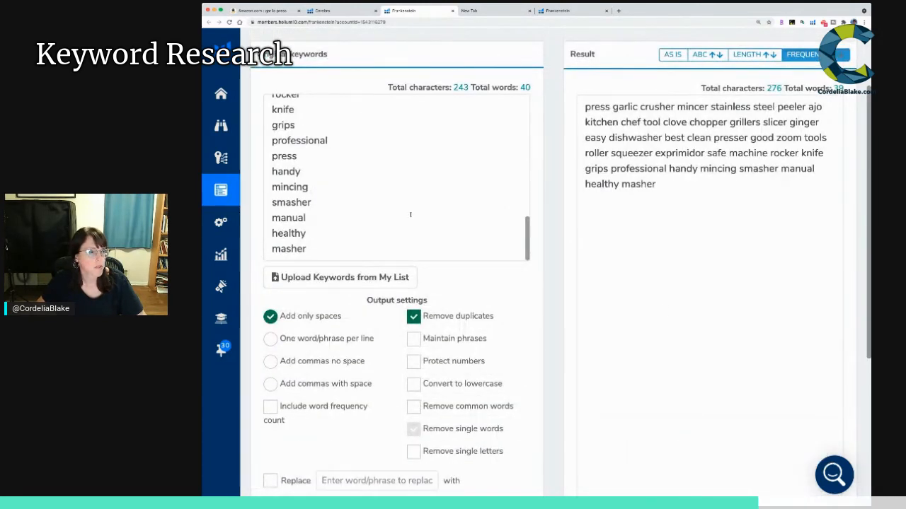
Delete "healthy" and "masher" from the end of the original keywords and reprocess the list.
{"action": "scroll", "coordinate": [409, 215], "scroll_direction": "down", "scroll_amount": 4}
{"action": "scroll", "coordinate": [336, 177], "scroll_direction": "up", "scroll_amount": 3}
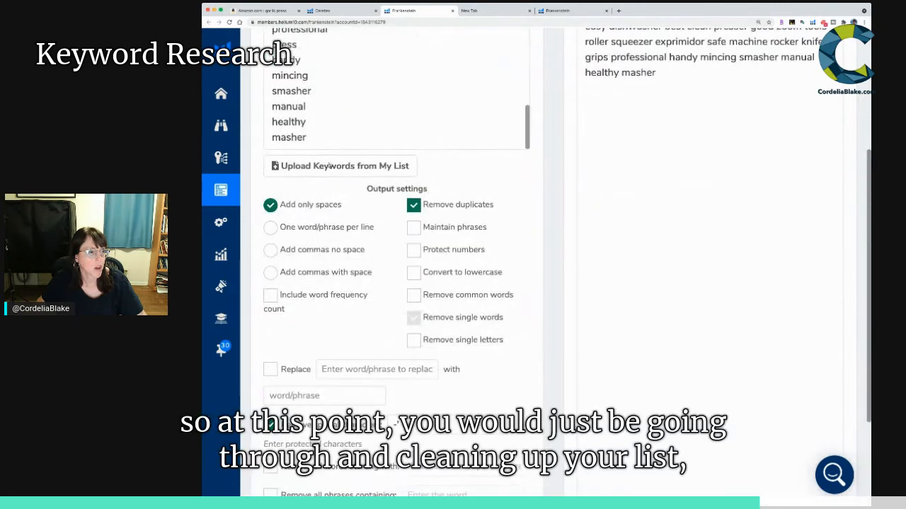
{"action": "mouse_move", "coordinate": [307, 137]}
{"action": "left_mouse_down"}
{"action": "mouse_move", "coordinate": [273, 137]}
{"action": "mouse_move", "coordinate": [272, 124]}
{"action": "left_mouse_up"}
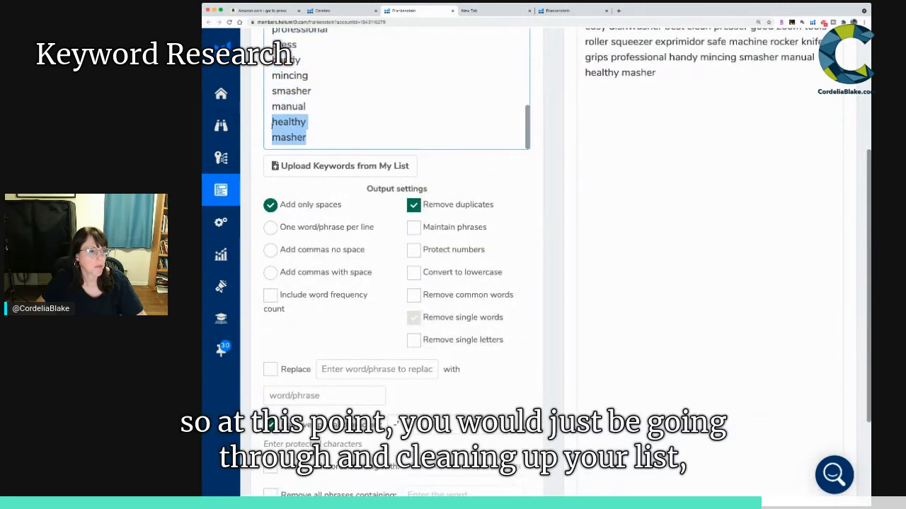
{"action": "scroll", "coordinate": [272, 124], "scroll_direction": "down", "scroll_amount": 1}
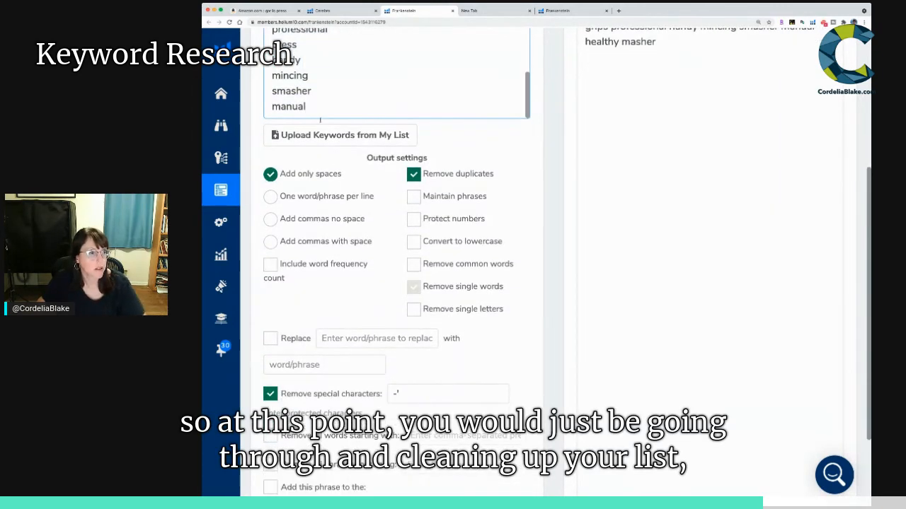
{"action": "scroll", "coordinate": [485, 354], "scroll_direction": "down", "scroll_amount": 3}
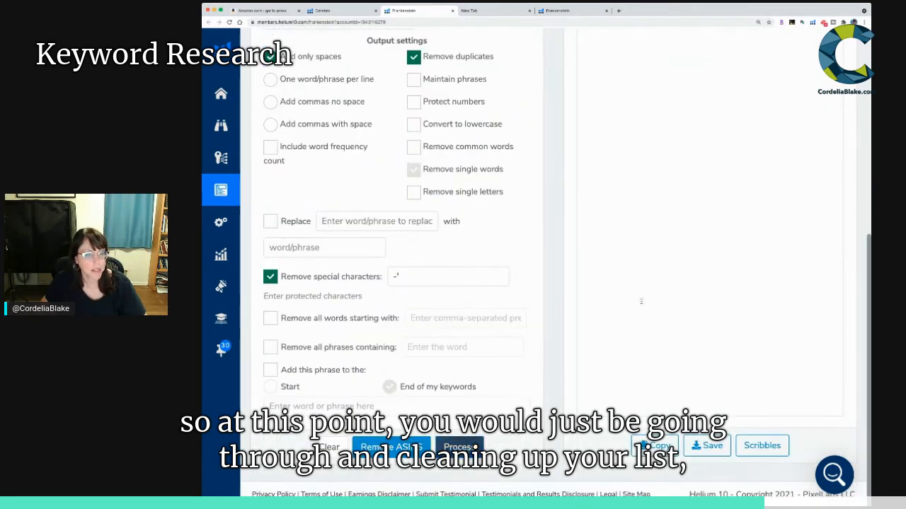
{"action": "scroll", "coordinate": [670, 258], "scroll_direction": "up", "scroll_amount": 2}
{"action": "scroll", "coordinate": [671, 257], "scroll_direction": "up", "scroll_amount": 2}
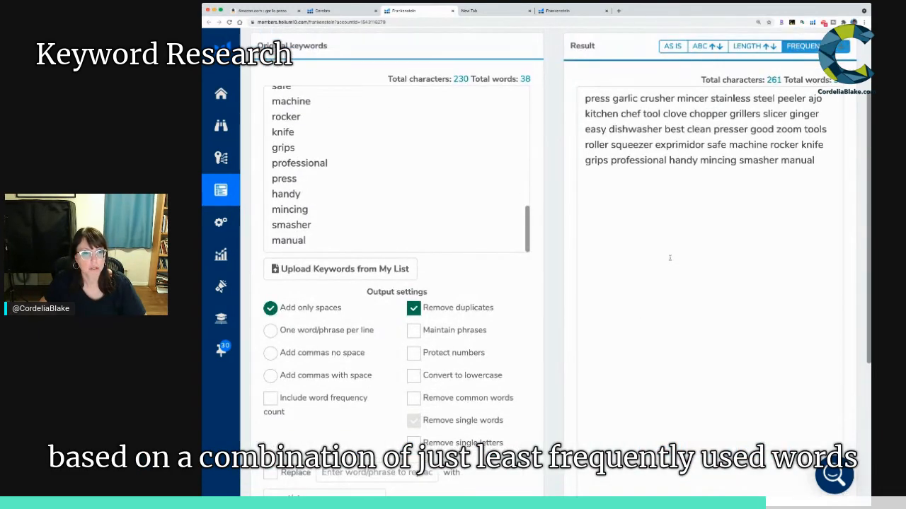
Remove "smasher" and "manual" from the original keywords, reprocess the list and select the resulting keyword string.
{"action": "scroll", "coordinate": [340, 196], "scroll_direction": "down", "scroll_amount": 3}
{"action": "scroll", "coordinate": [283, 177], "scroll_direction": "up", "scroll_amount": 1}
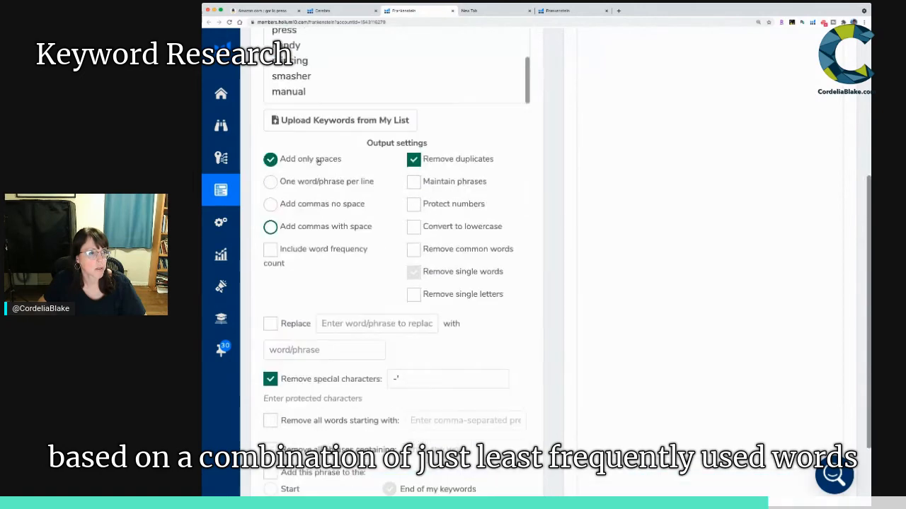
{"action": "left_click_drag", "start_coordinate": [305, 92], "coordinate": [268, 69]}
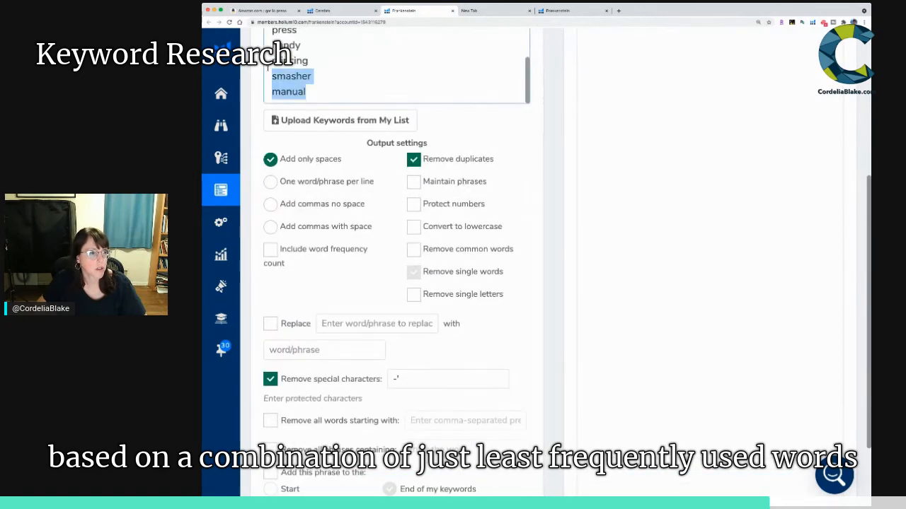
{"action": "key", "text": "BackSpace"}
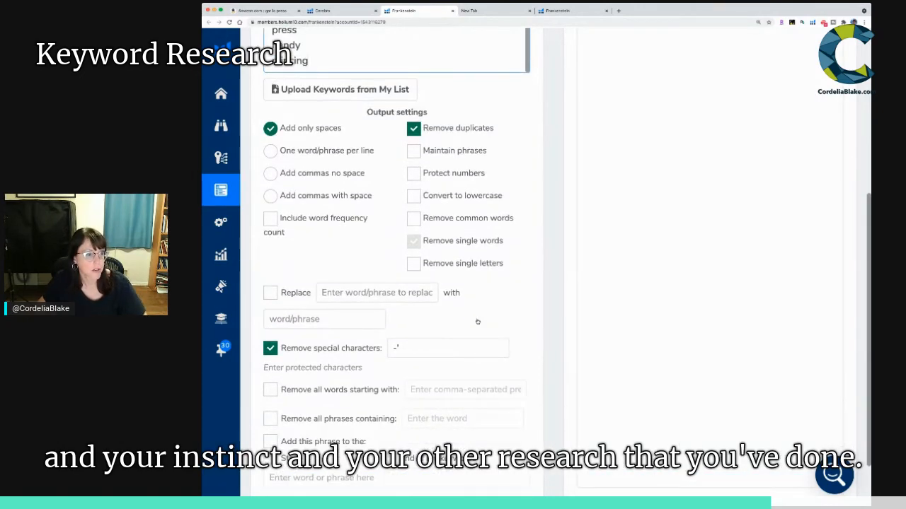
{"action": "scroll", "coordinate": [431, 296], "scroll_direction": "down", "scroll_amount": 1}
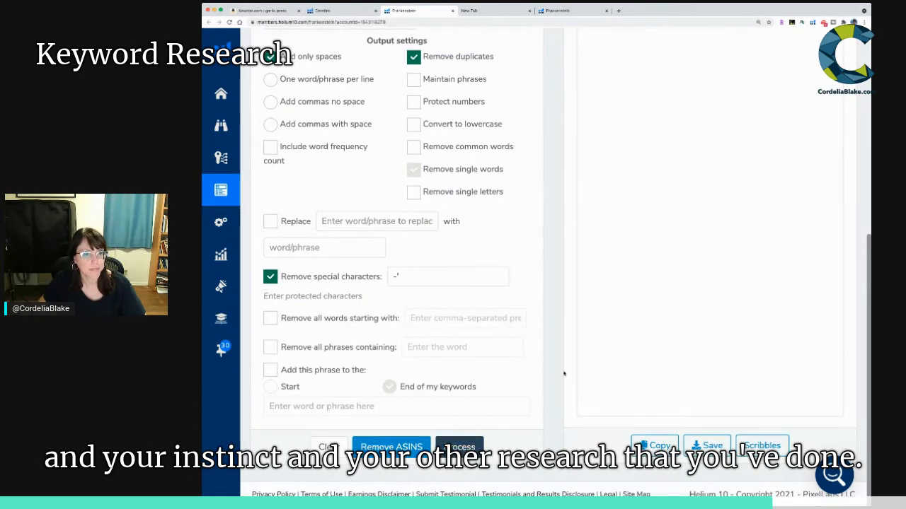
{"action": "left_click", "coordinate": [459, 447]}
{"action": "scroll", "coordinate": [687, 300], "scroll_direction": "up", "scroll_amount": 4}
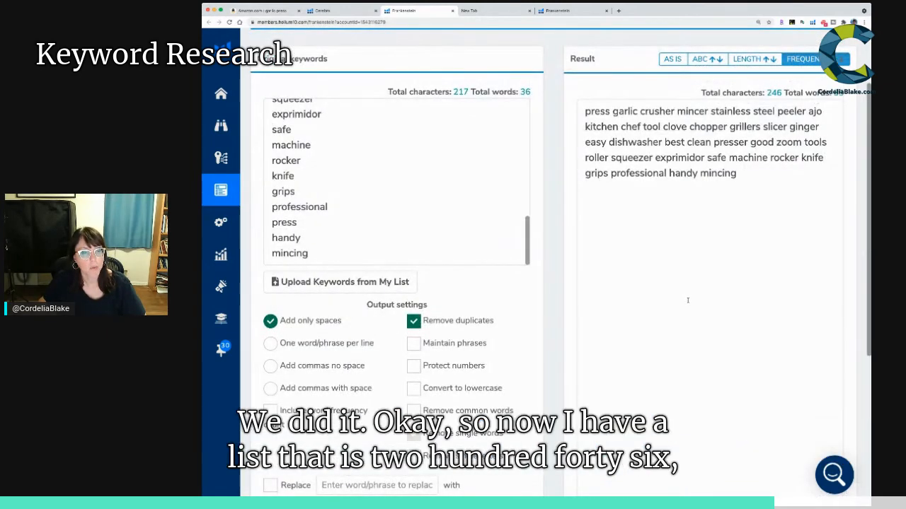
{"action": "left_click_drag", "start_coordinate": [741, 171], "coordinate": [645, 98]}
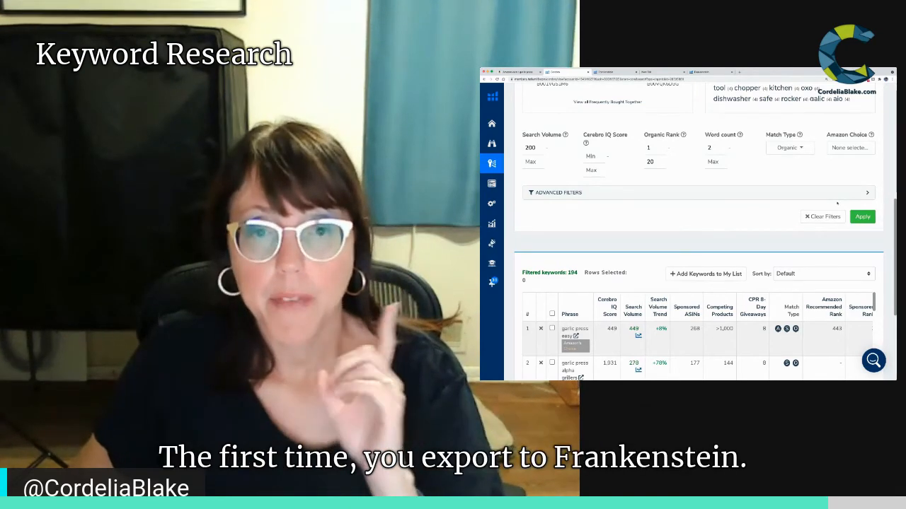
In Cerebro, review the export options for sending the ASIN's keywords to Frankenstein or copying them to the clipboard.
{"action": "scroll", "coordinate": [837, 203], "scroll_direction": "up", "scroll_amount": 5}
{"action": "scroll", "coordinate": [838, 181], "scroll_direction": "up", "scroll_amount": 5}
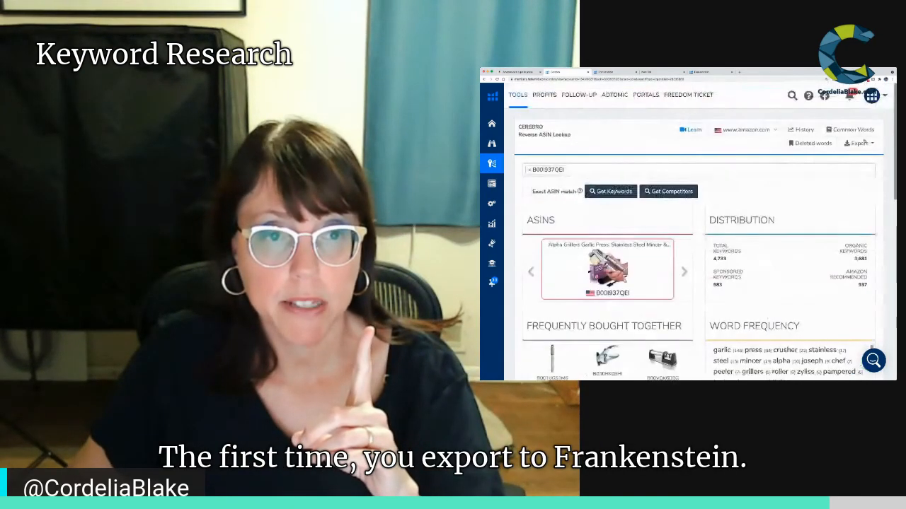
{"action": "left_click", "coordinate": [859, 143]}
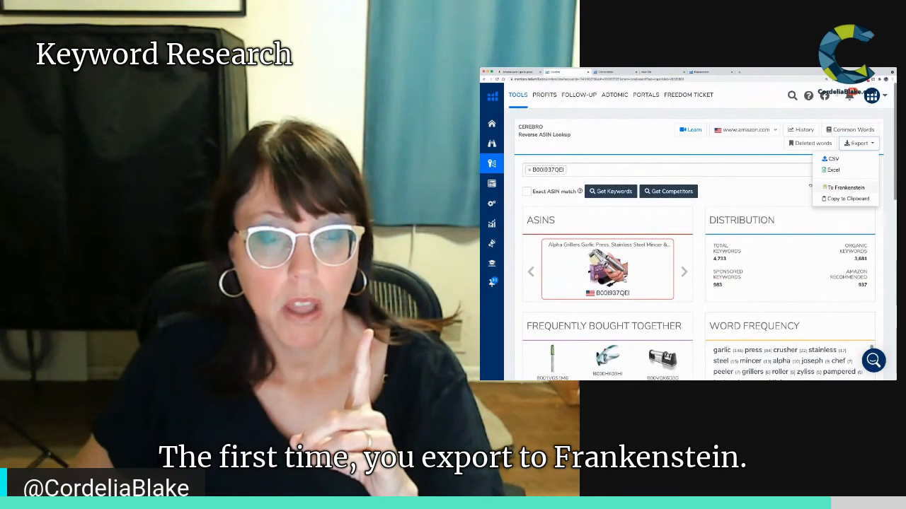
{"action": "left_click", "coordinate": [779, 182]}
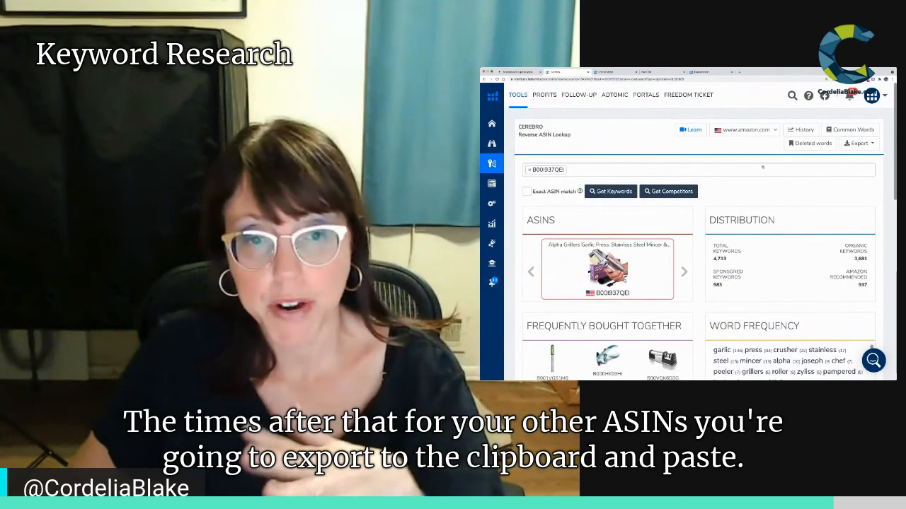
{"action": "left_click", "coordinate": [859, 143]}
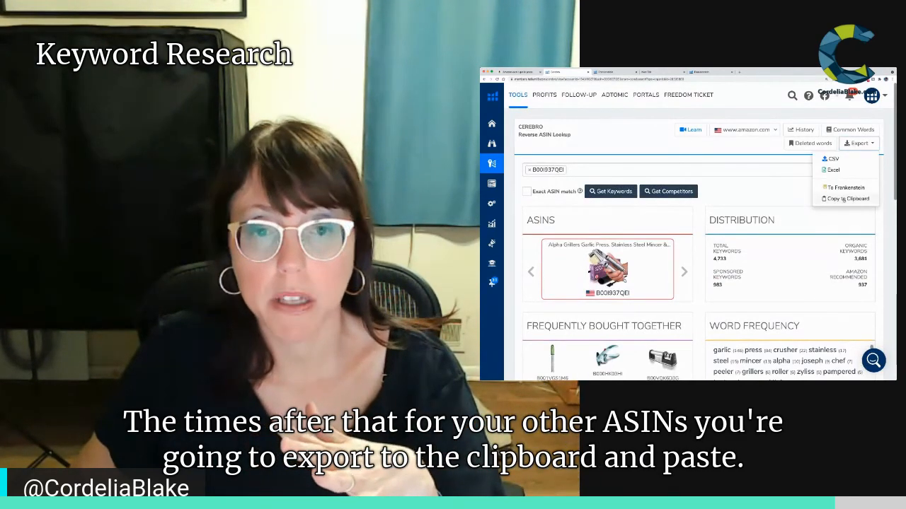